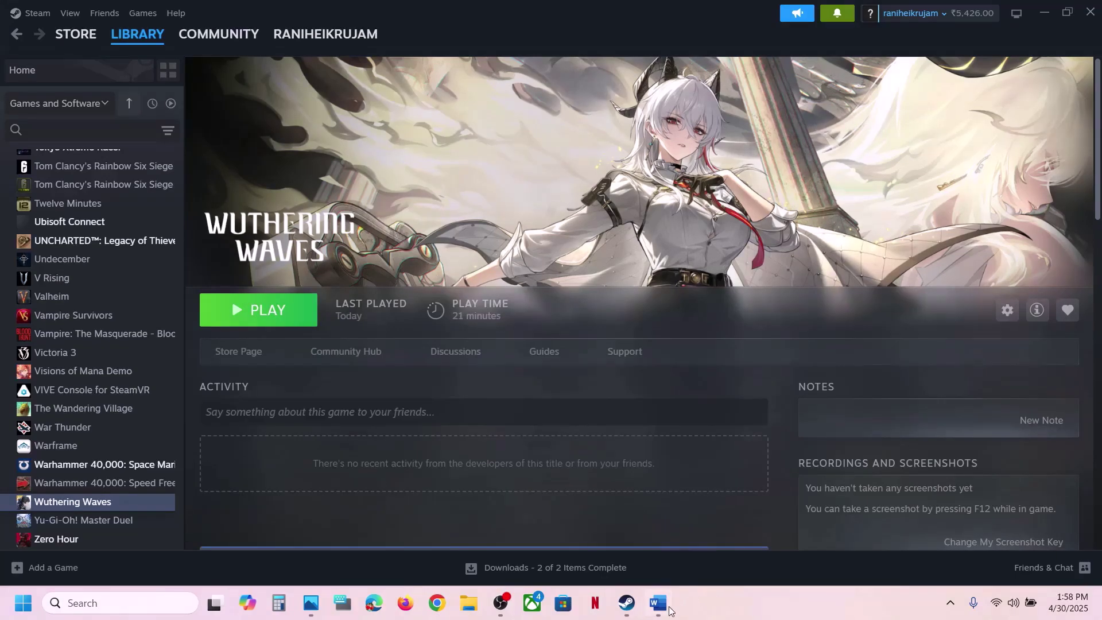
# - Return to the Steam library and open the Manage options for Wuthering Waves
pyautogui.click(666, 607)
pyautogui.click(498, 30)
pyautogui.rightClick(95, 502)
pyautogui.moveTo(144, 459)
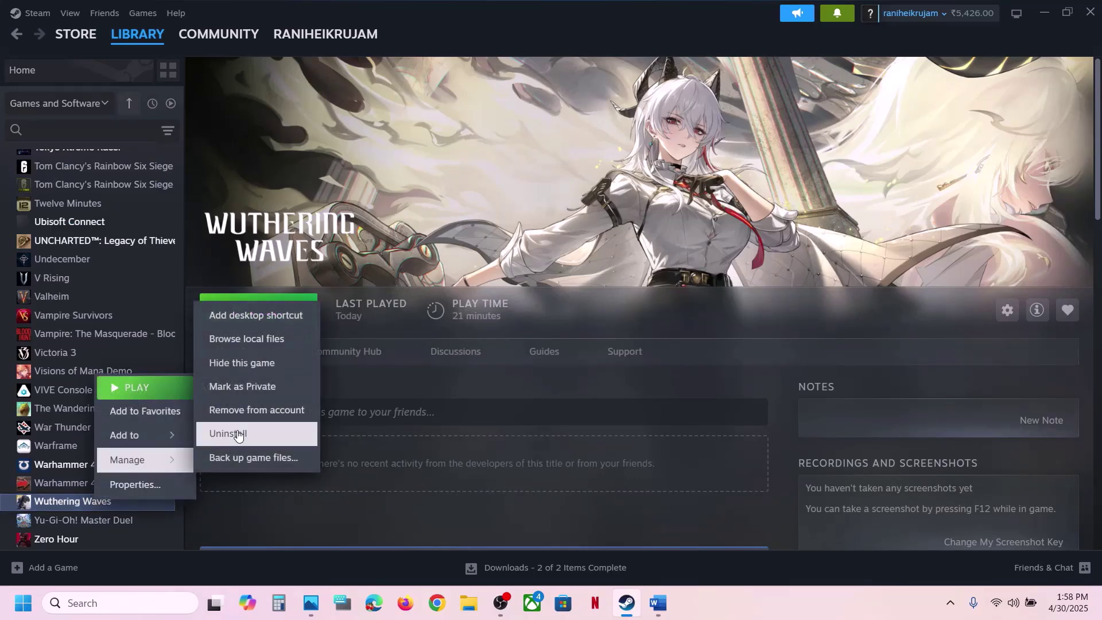
# - Browse the game's local files to Client\Saved\Config\WindowsNoEditor and select GameUserSettings
pyautogui.click(239, 341)
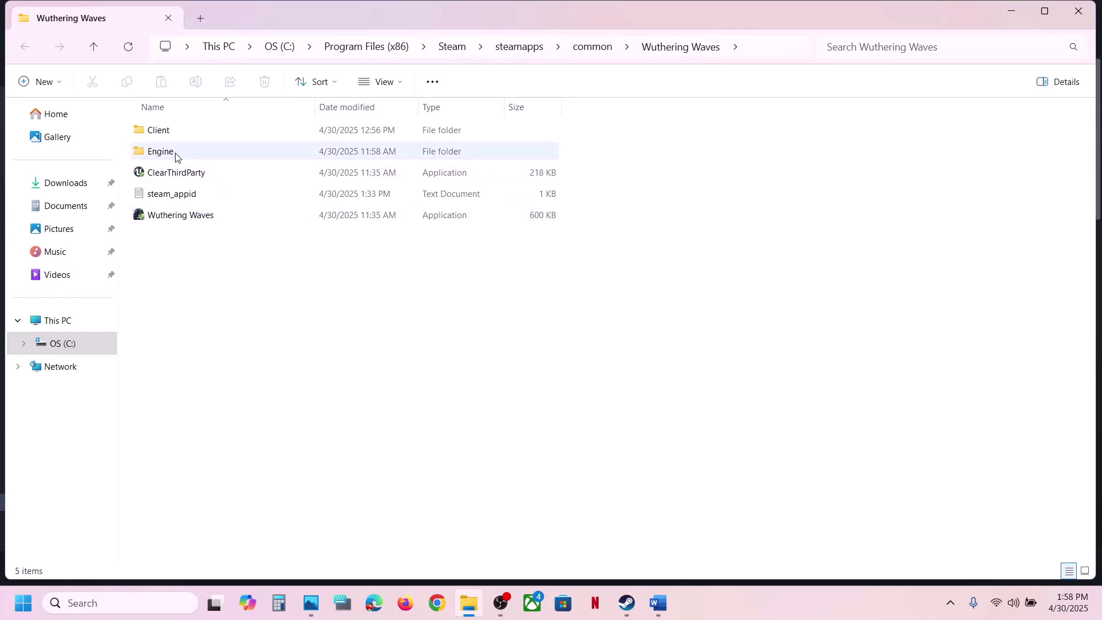
pyautogui.doubleClick(170, 134)
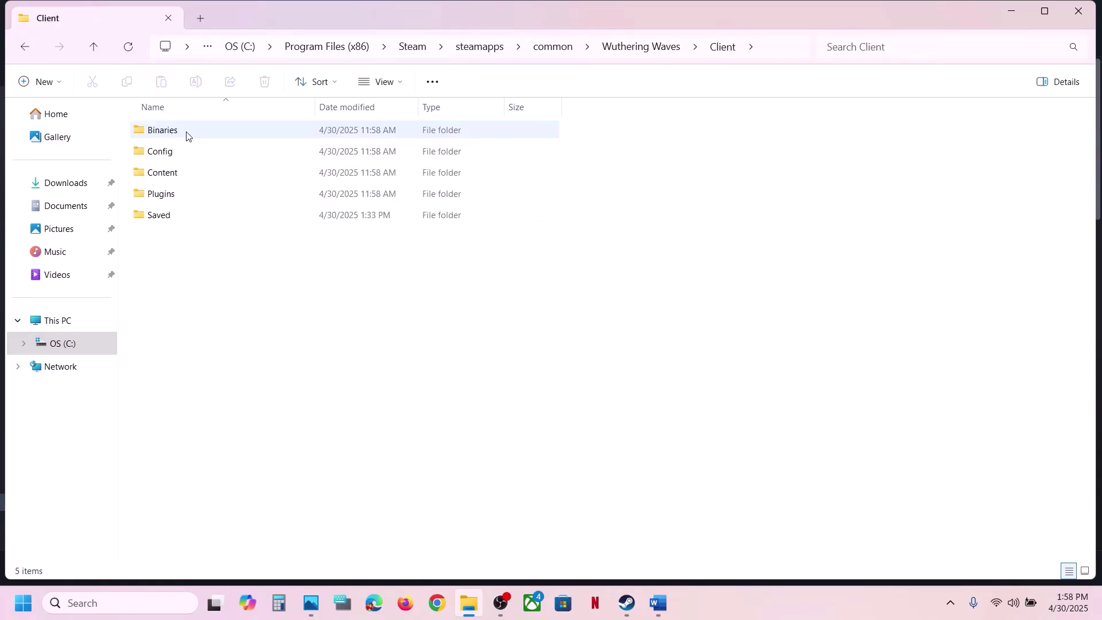
pyautogui.doubleClick(164, 217)
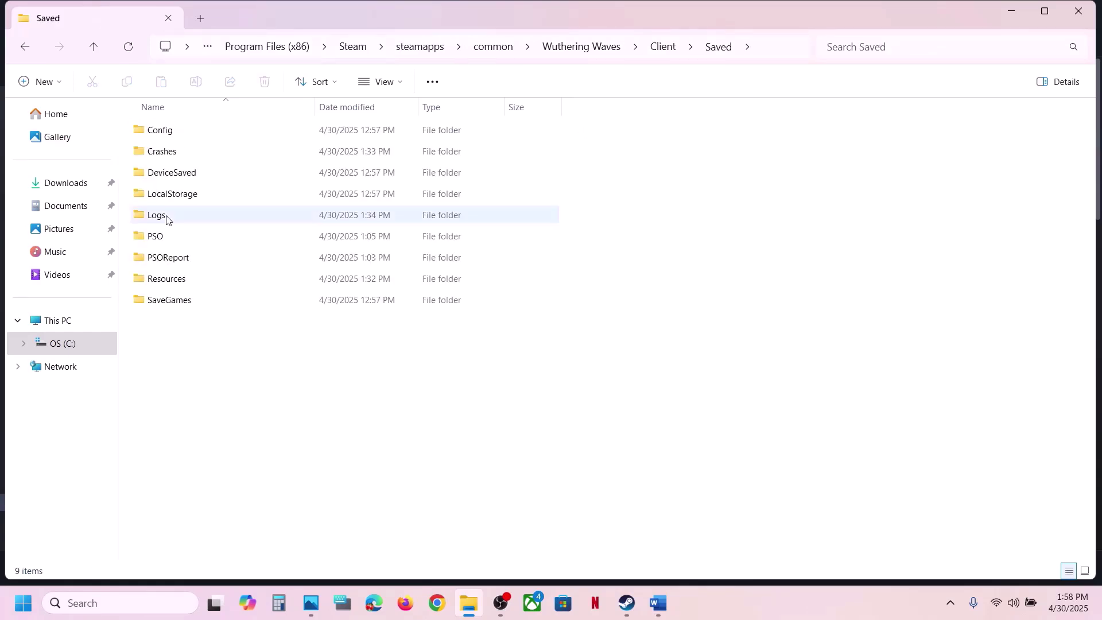
pyautogui.doubleClick(175, 137)
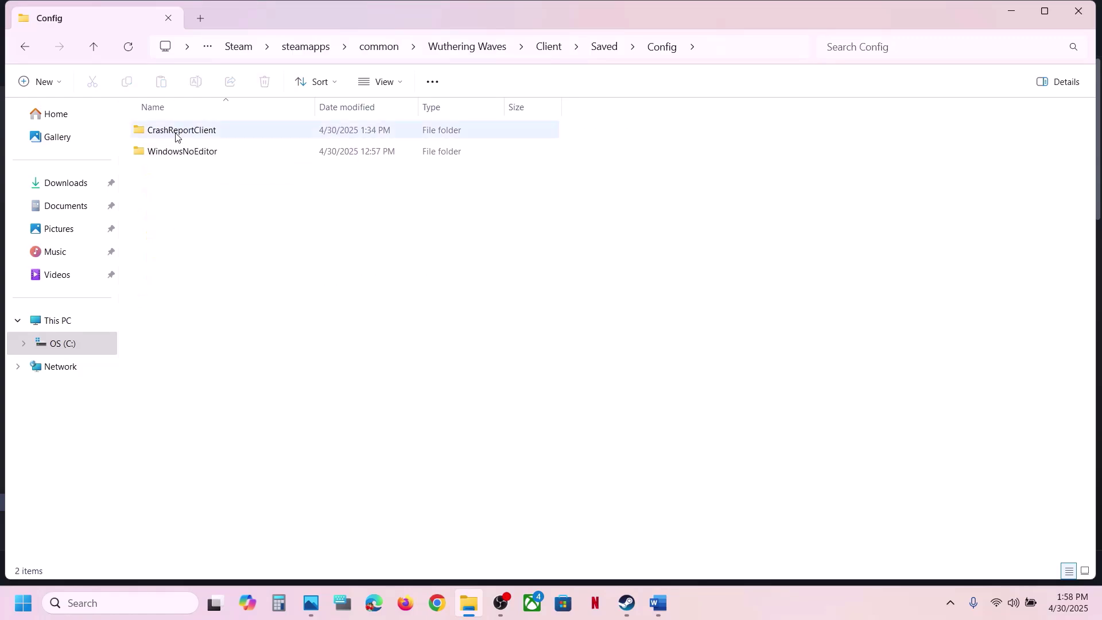
pyautogui.doubleClick(212, 155)
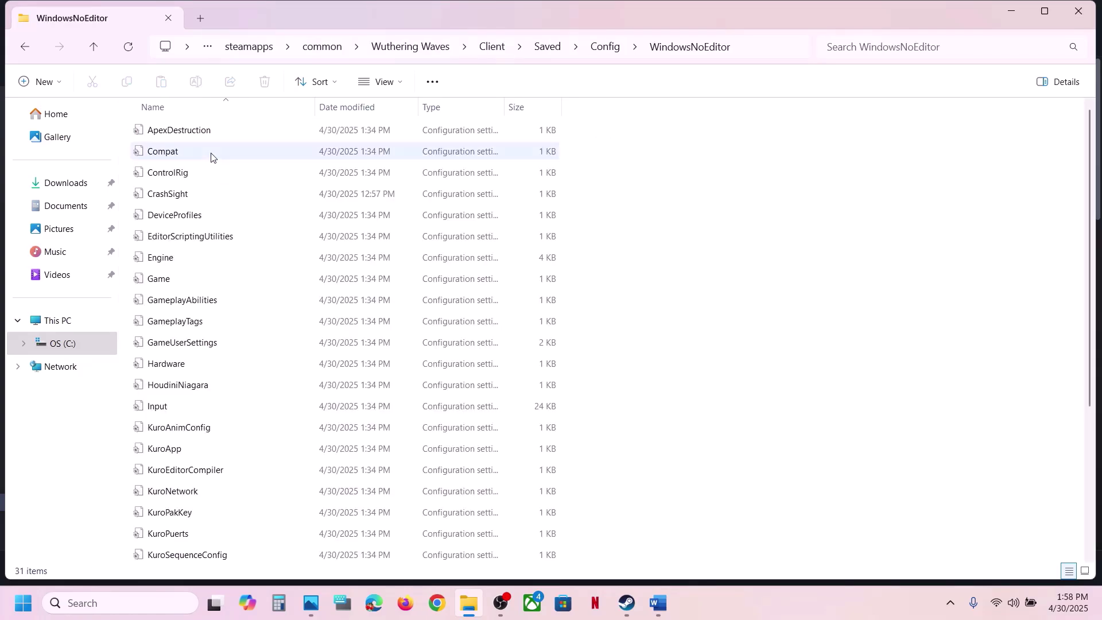
pyautogui.click(200, 344)
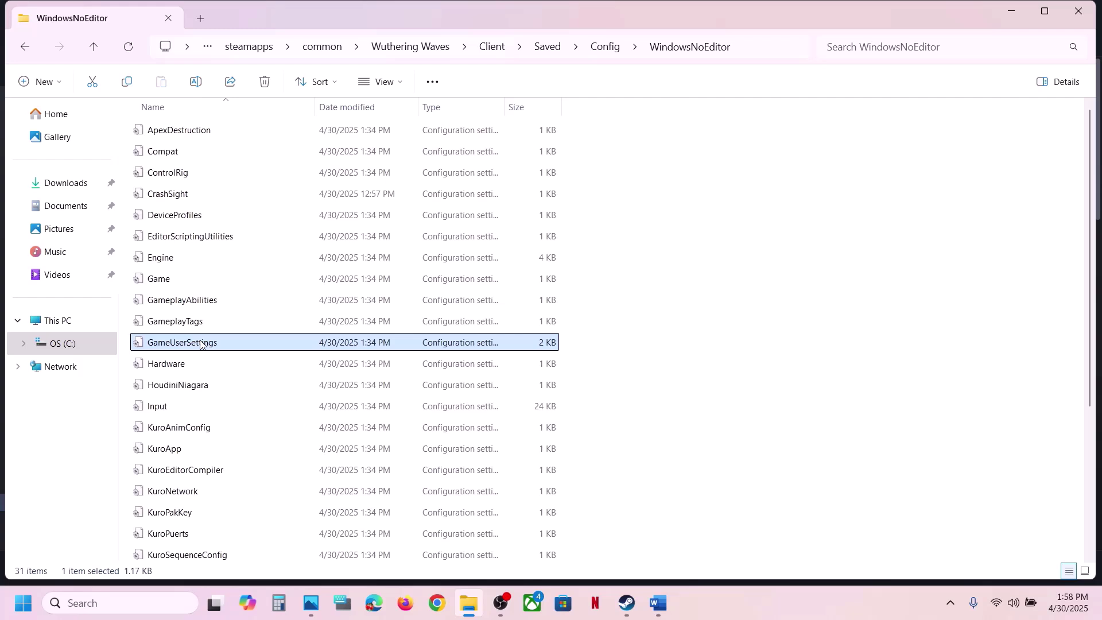
# - Open GameUserSettings.ini in Notepad and set sg.RayTracingQuality to 0
pyautogui.doubleClick(197, 343)
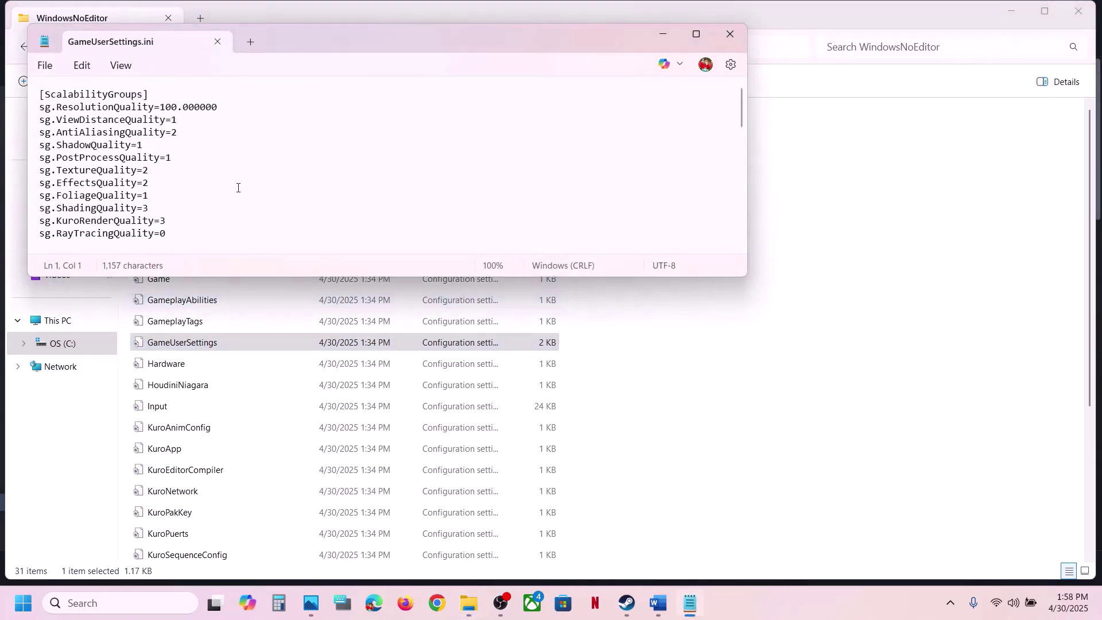
pyautogui.moveTo(58, 235); pyautogui.dragTo(159, 234)
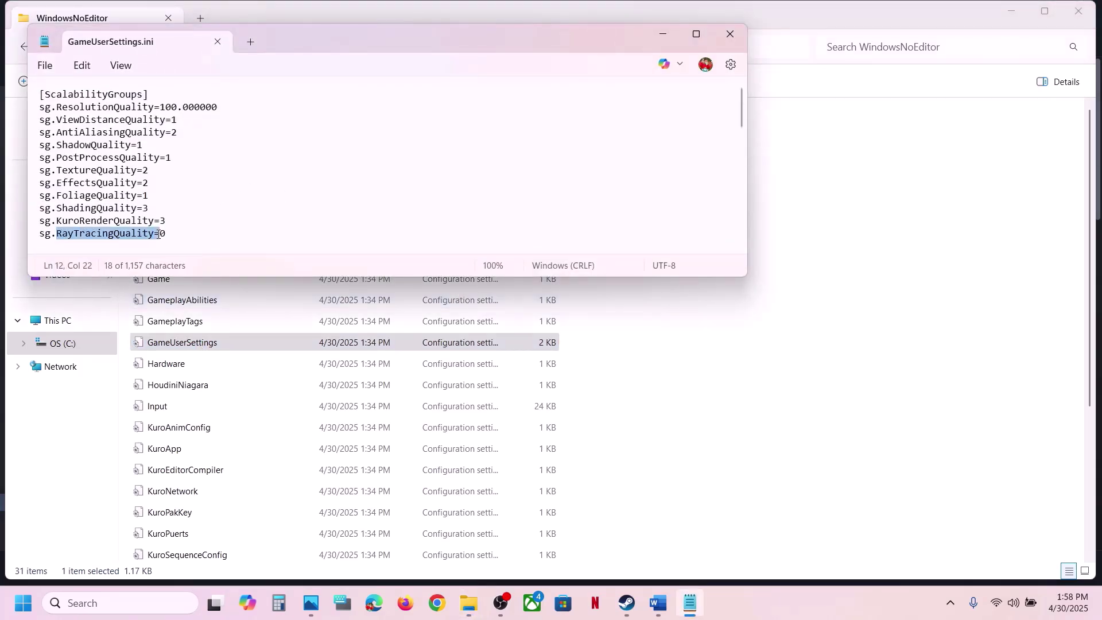
pyautogui.scroll(-3, 158, 238)
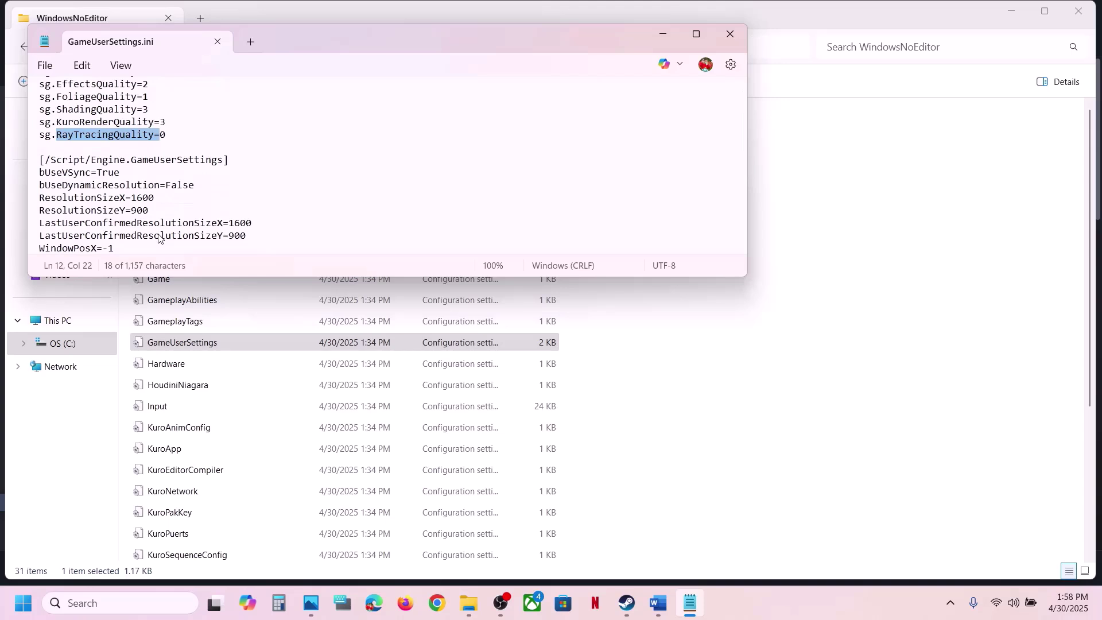
pyautogui.scroll(-2, 159, 238)
pyautogui.scroll(-4, 159, 238)
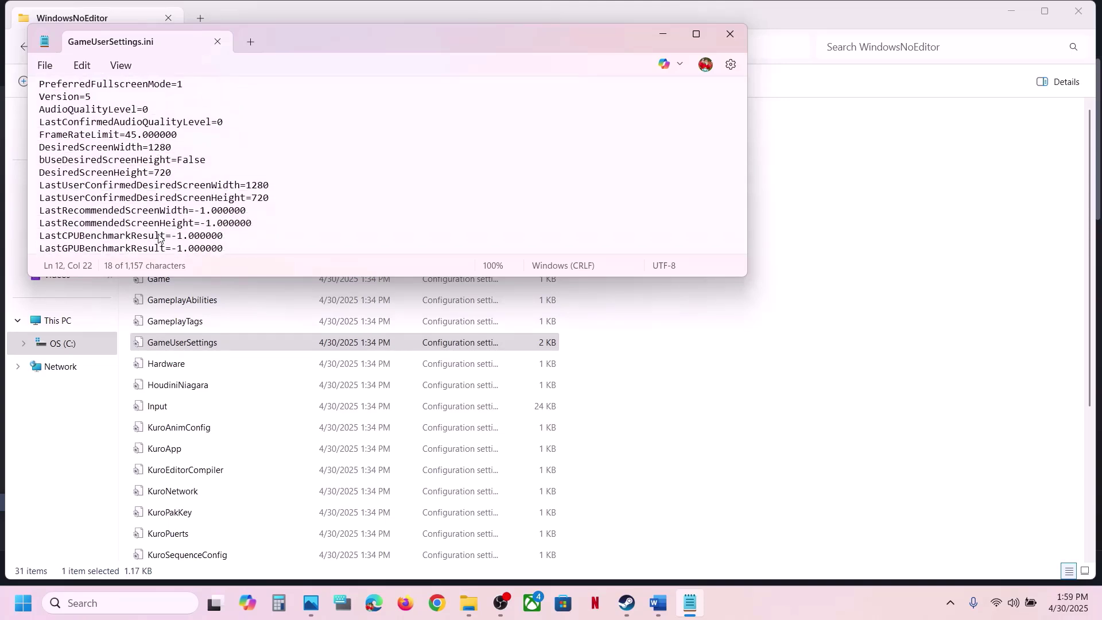
pyautogui.scroll(9, 116, 131)
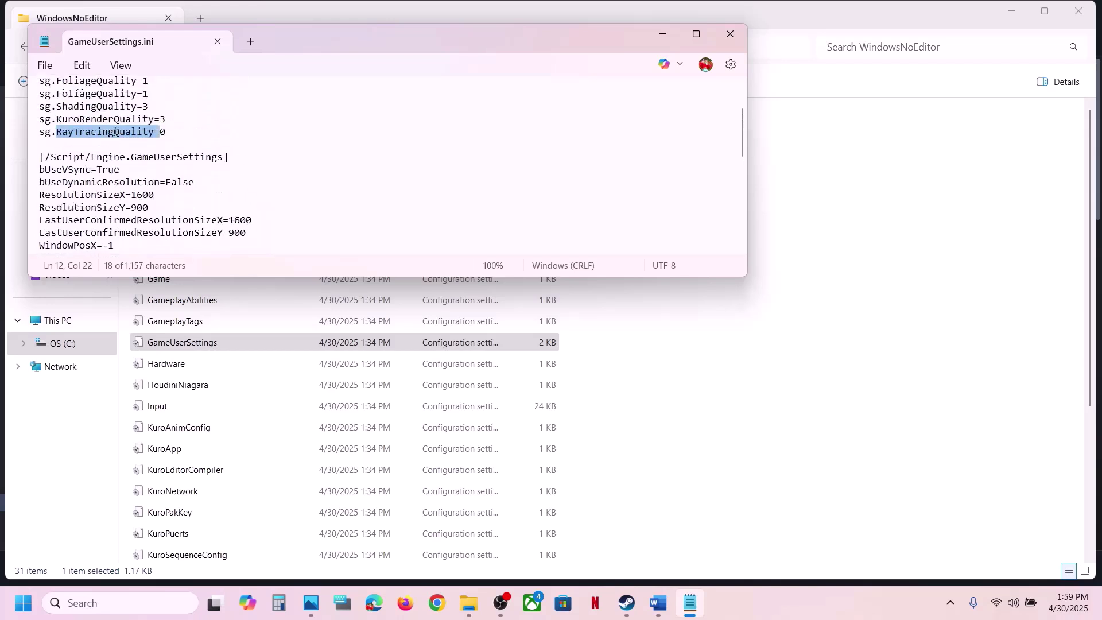
pyautogui.click(182, 231)
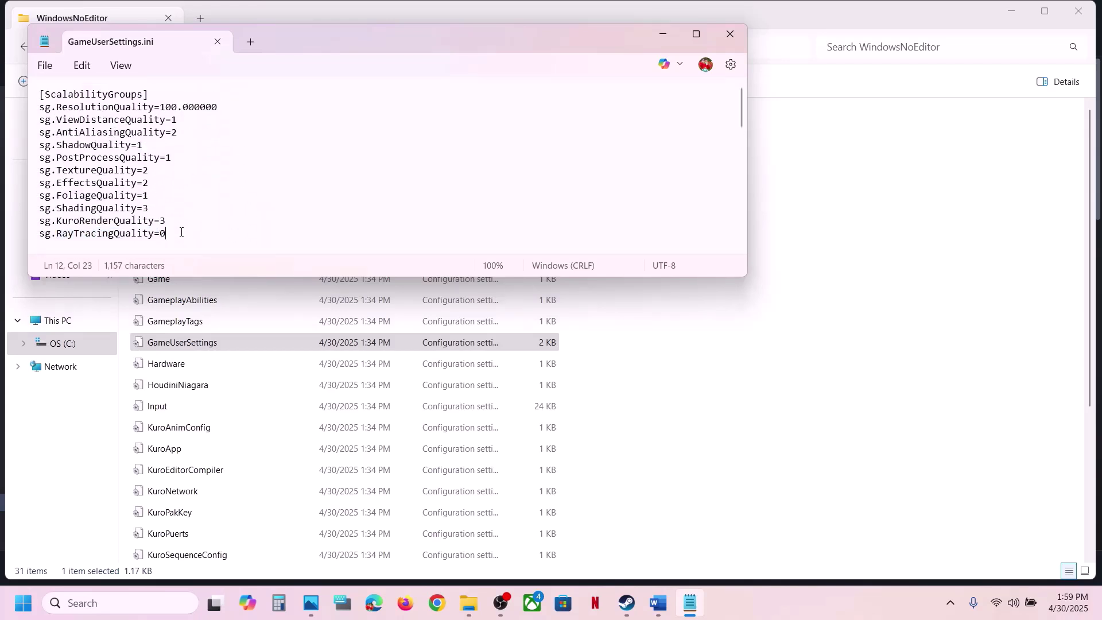
pyautogui.press('BackSpace')
# - Save GameUserSettings.ini and close Notepad
pyautogui.click(41, 69)
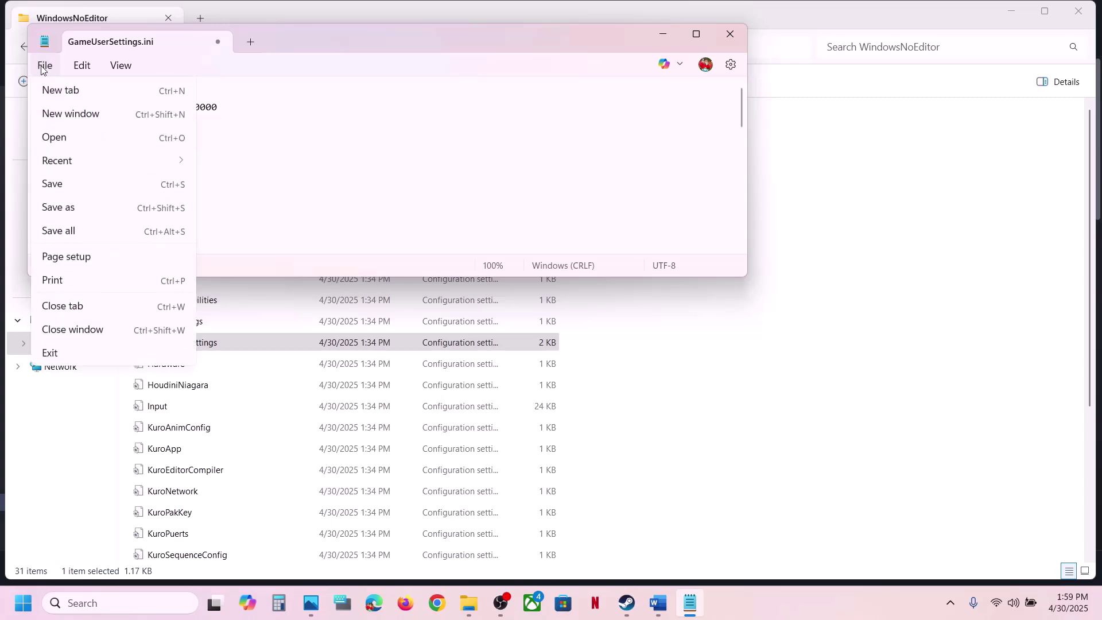
pyautogui.click(75, 181)
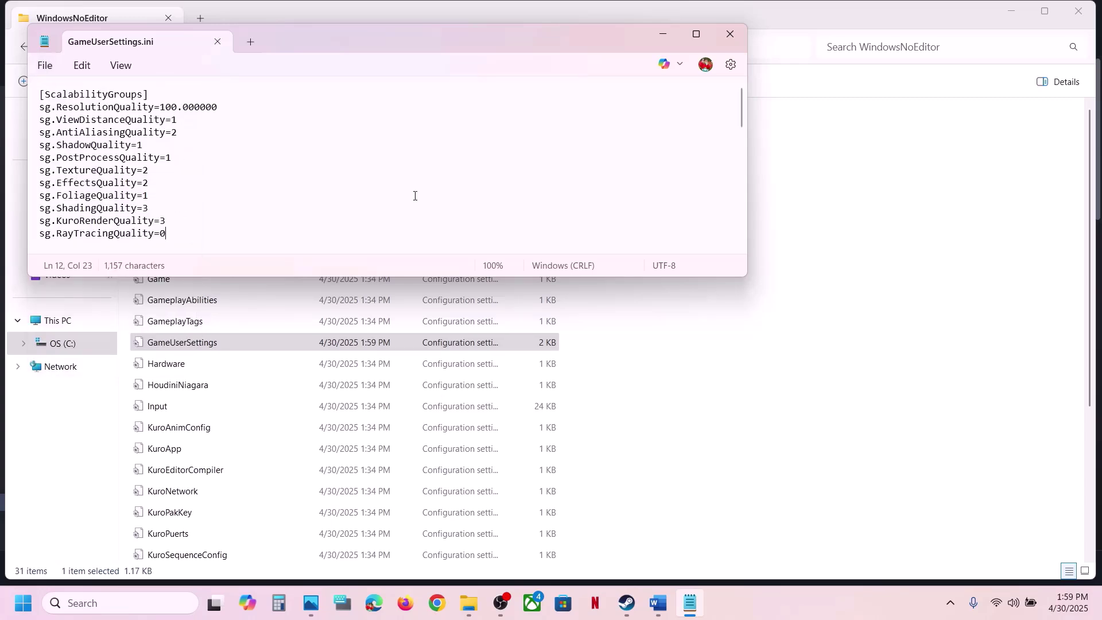
pyautogui.click(714, 34)
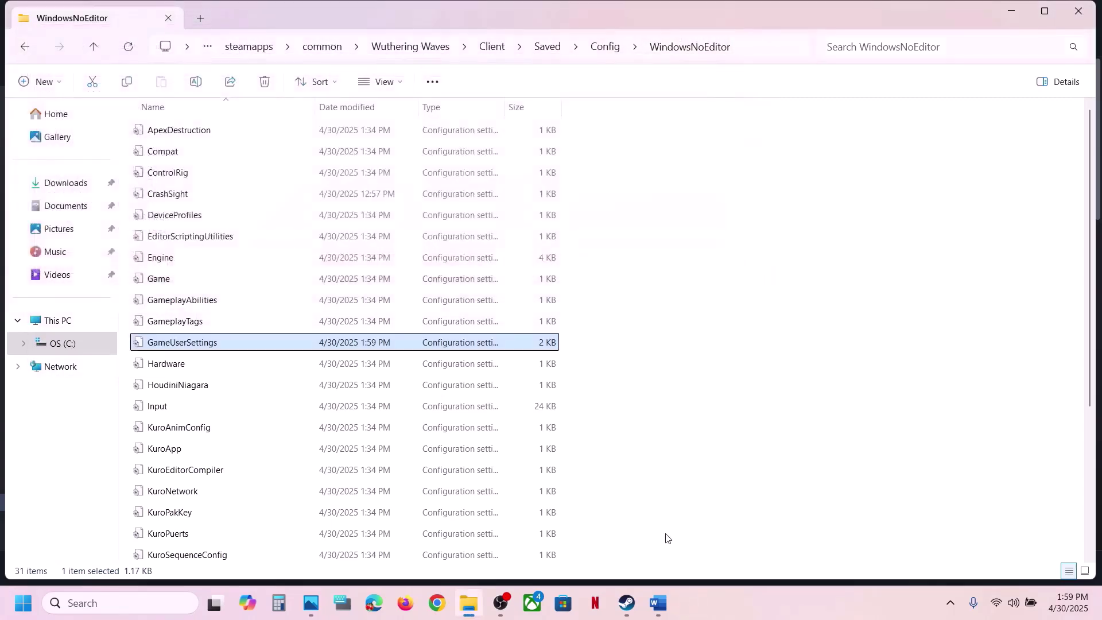
pyautogui.click(658, 603)
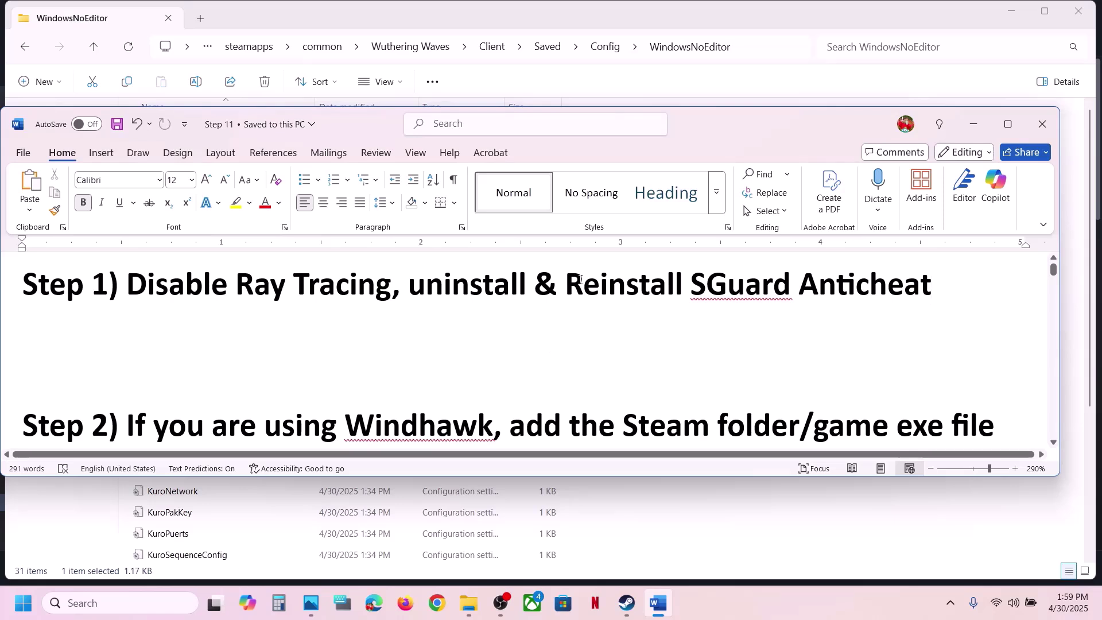
pyautogui.moveTo(579, 280); pyautogui.dragTo(929, 285)
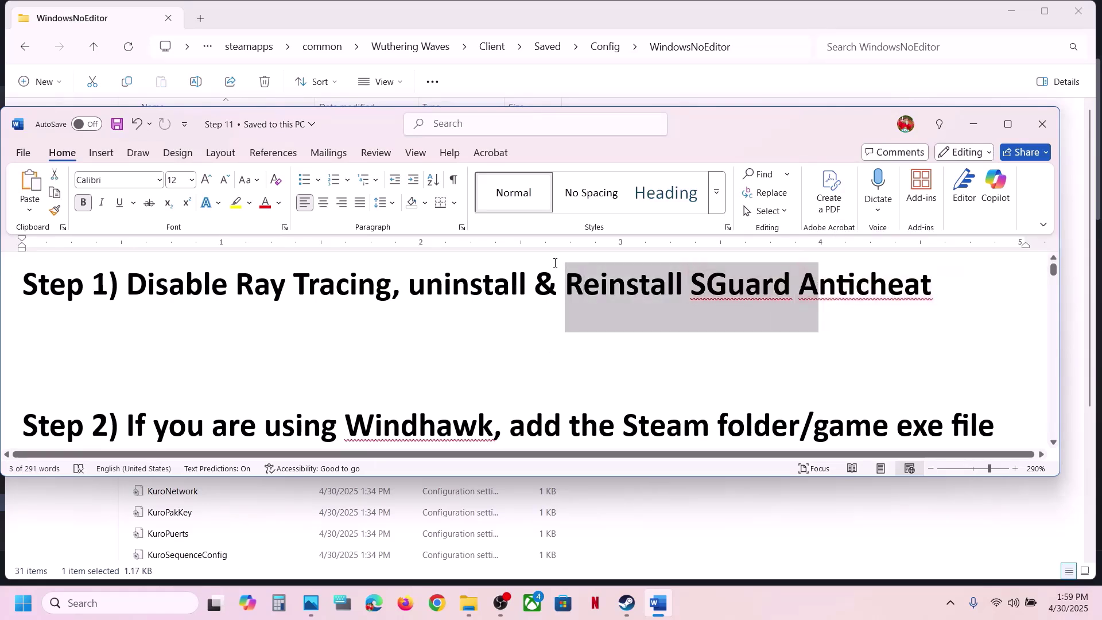
pyautogui.moveTo(555, 263); pyautogui.dragTo(409, 284)
pyautogui.click(625, 15)
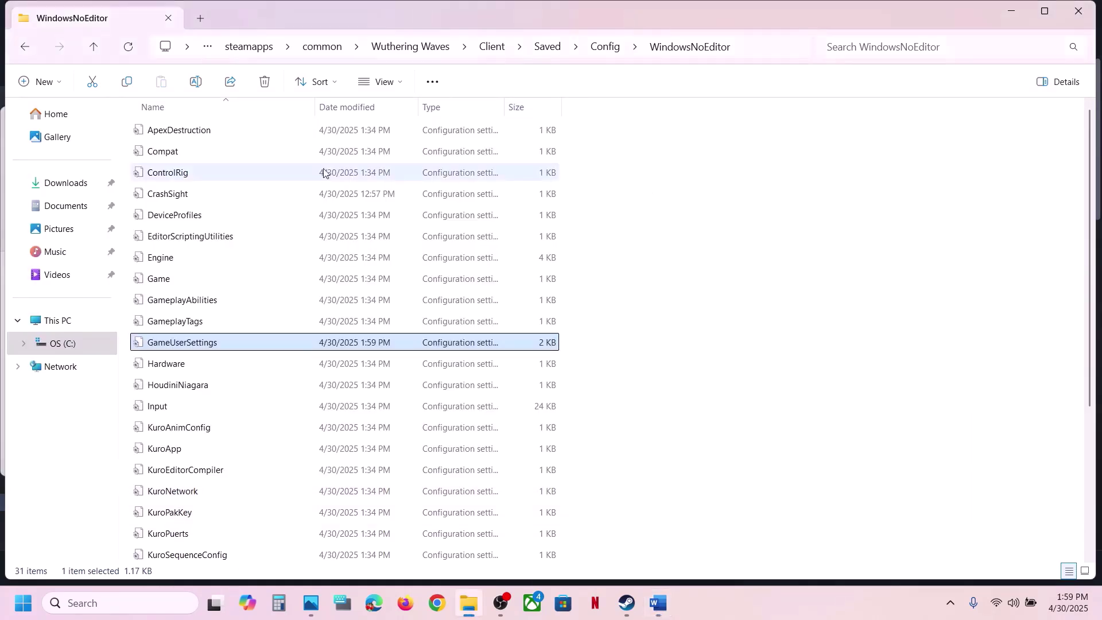
# - Go up to the game folder, then into Client\Binaries\Win64\AntiCheatExpert\SGuard\x64 and select Uninstall64
pyautogui.click(95, 47)
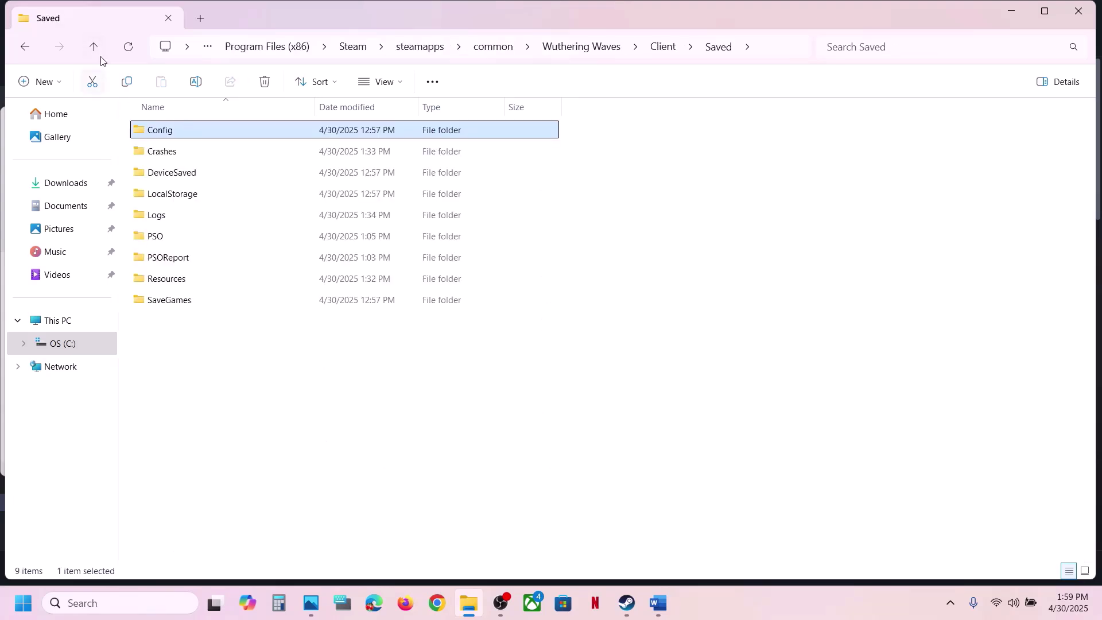
pyautogui.click(95, 47)
pyautogui.click(95, 47)
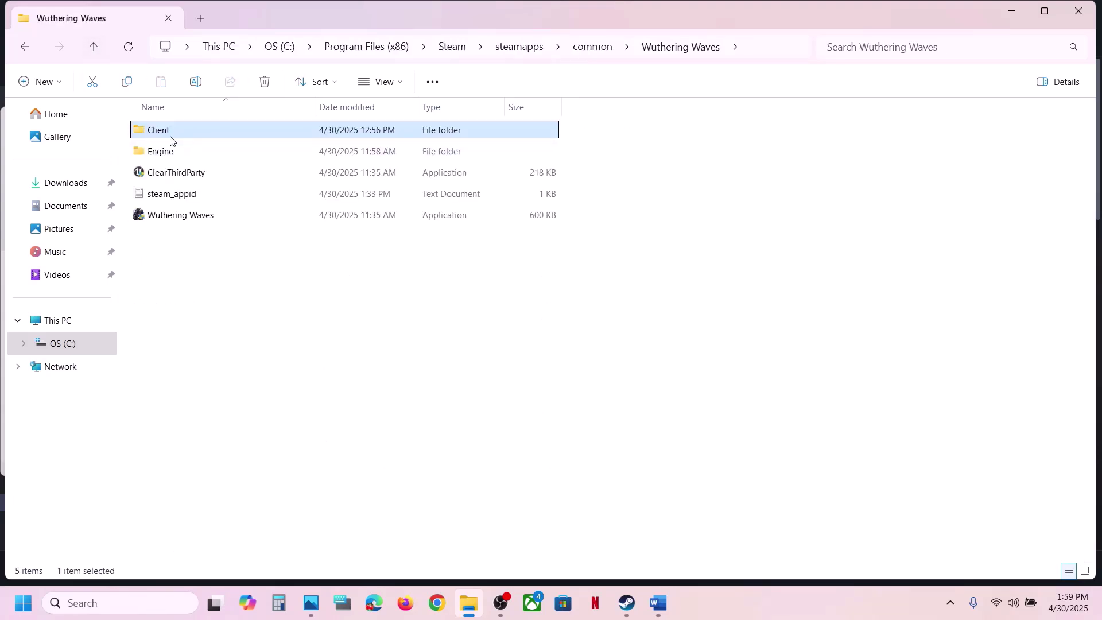
pyautogui.doubleClick(204, 135)
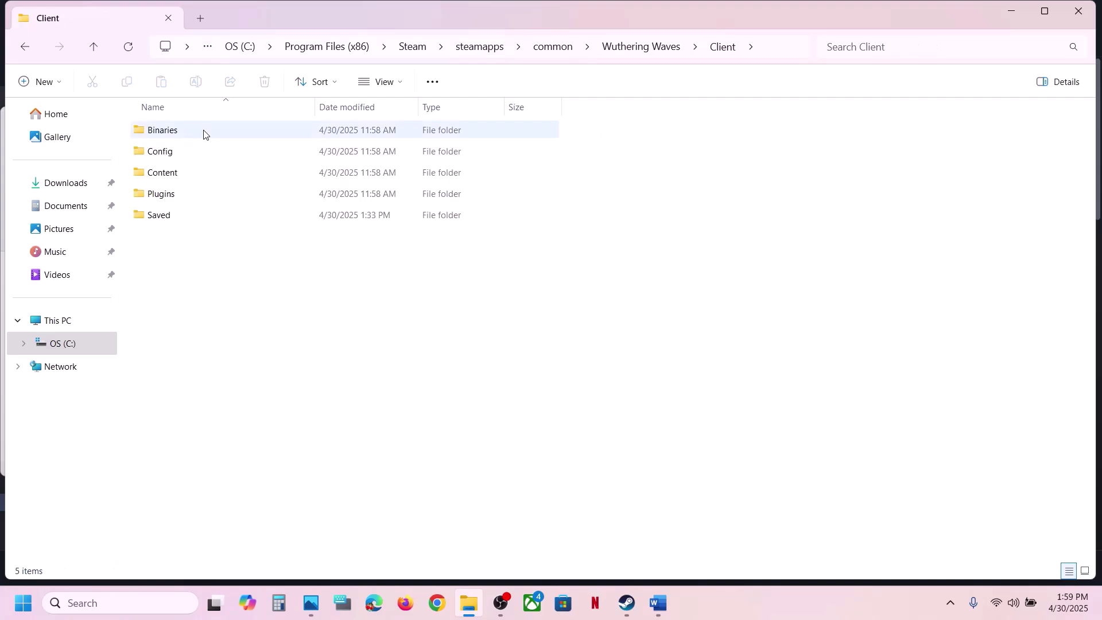
pyautogui.doubleClick(187, 131)
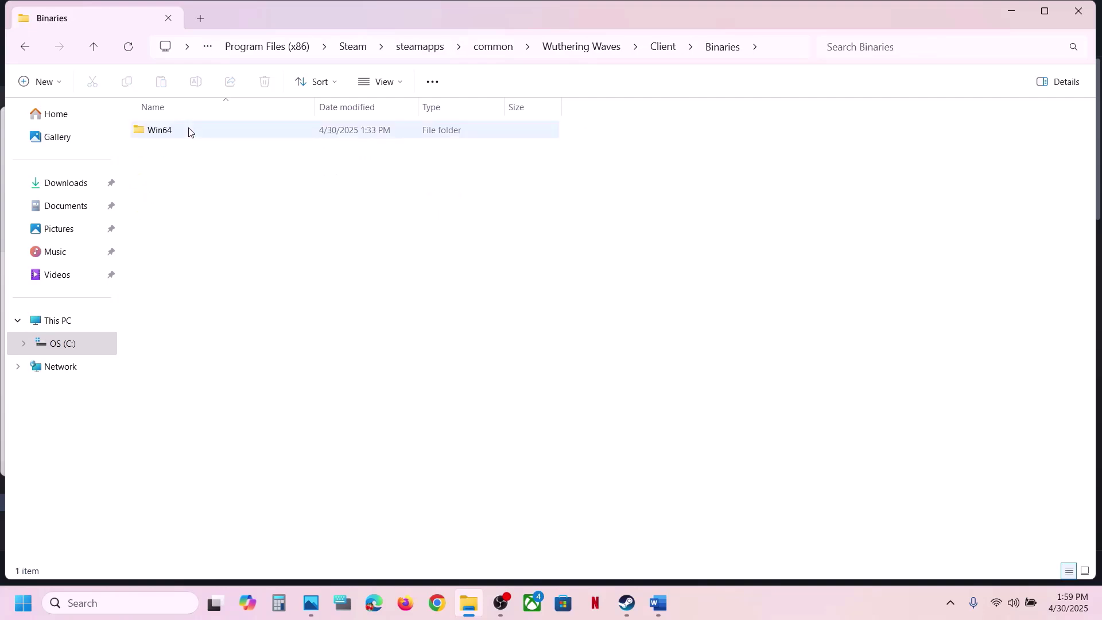
pyautogui.click(188, 131)
pyautogui.doubleClick(188, 131)
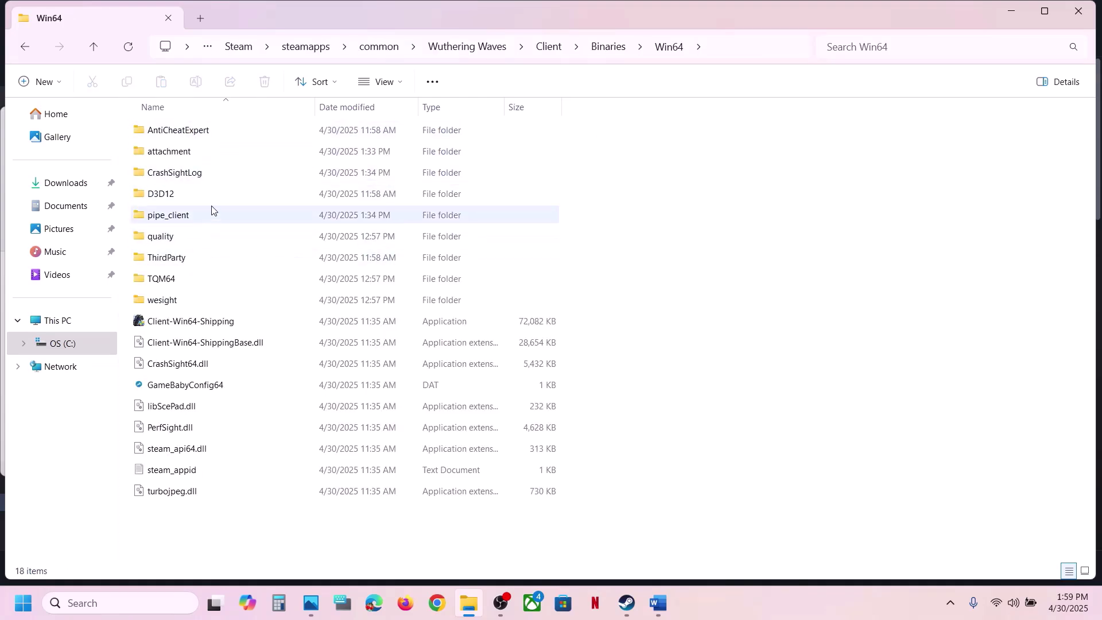
pyautogui.doubleClick(187, 130)
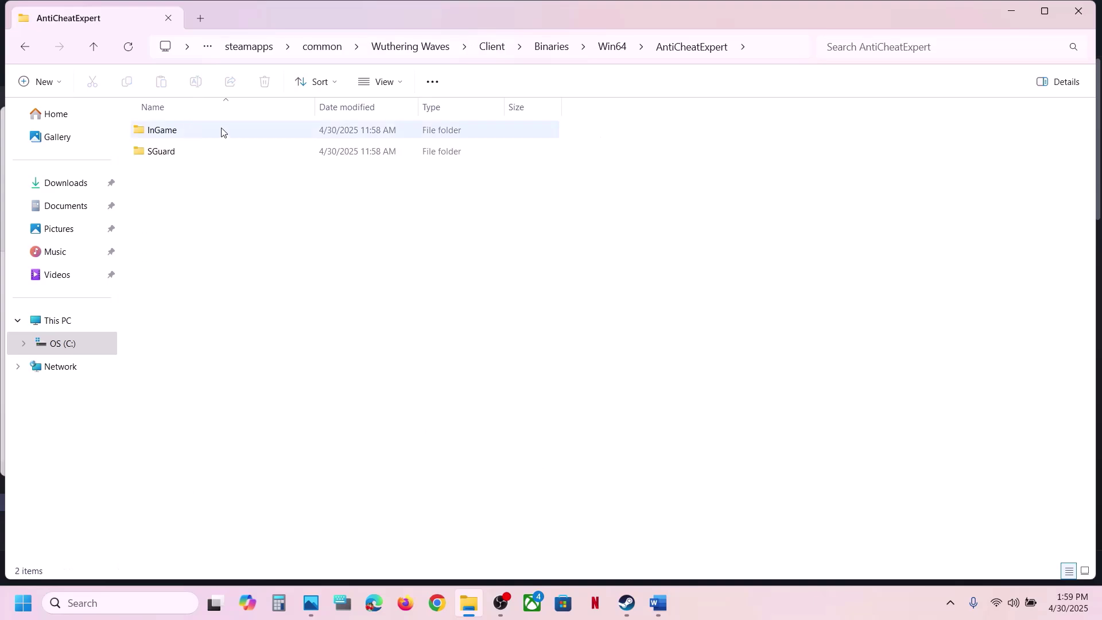
pyautogui.doubleClick(178, 151)
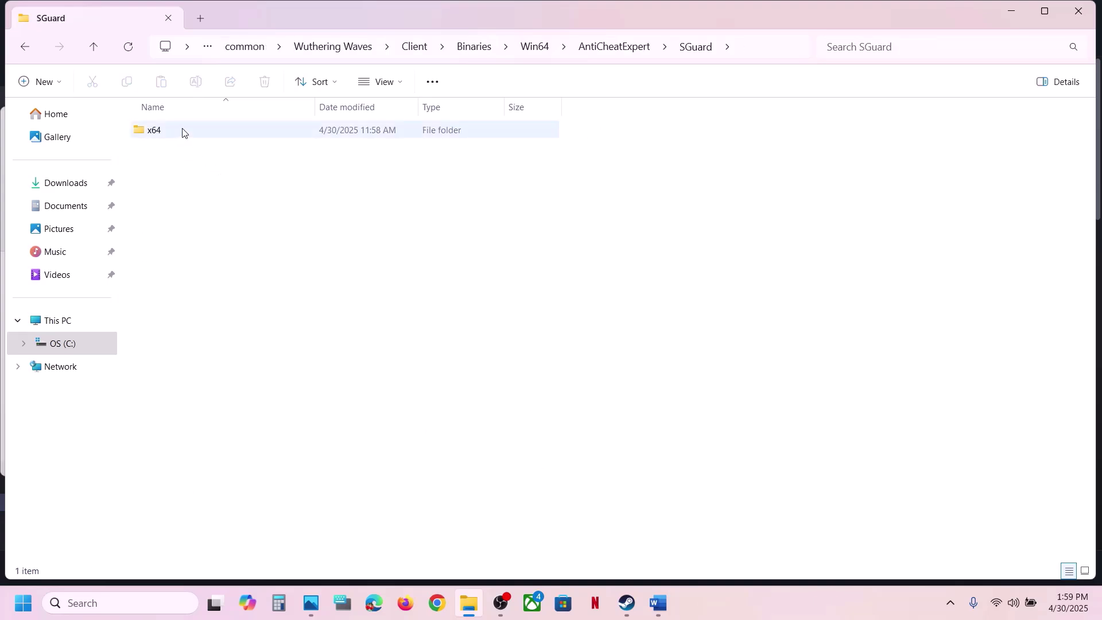
pyautogui.doubleClick(182, 132)
pyautogui.click(184, 279)
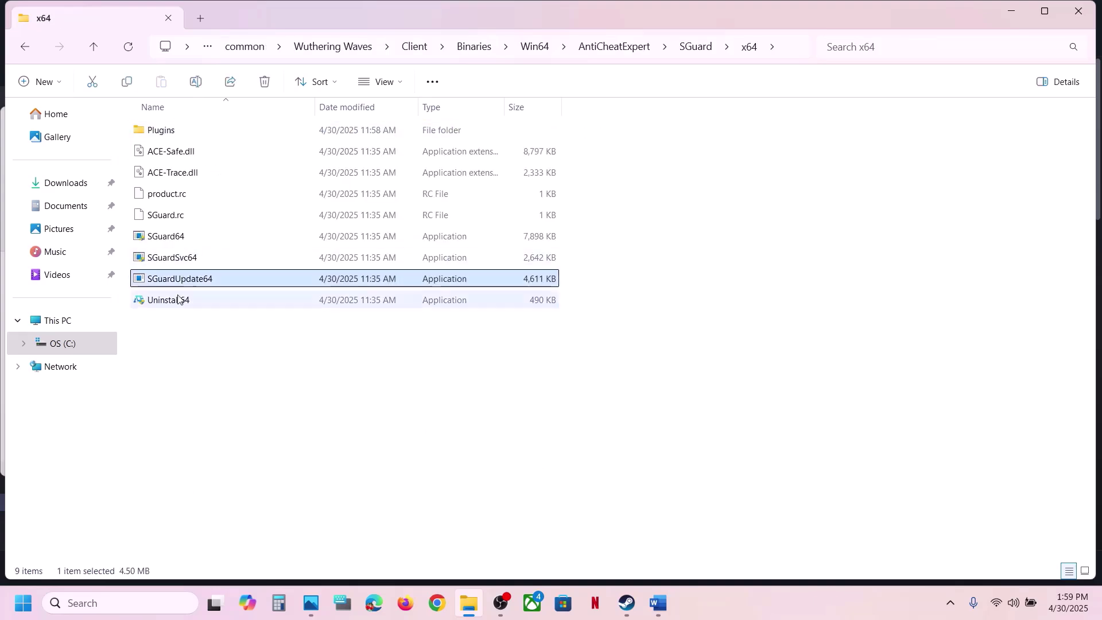
pyautogui.click(175, 302)
# - Run Uninstall64 as administrator and confirm the AntiCheatExpert uninstall
pyautogui.rightClick(216, 305)
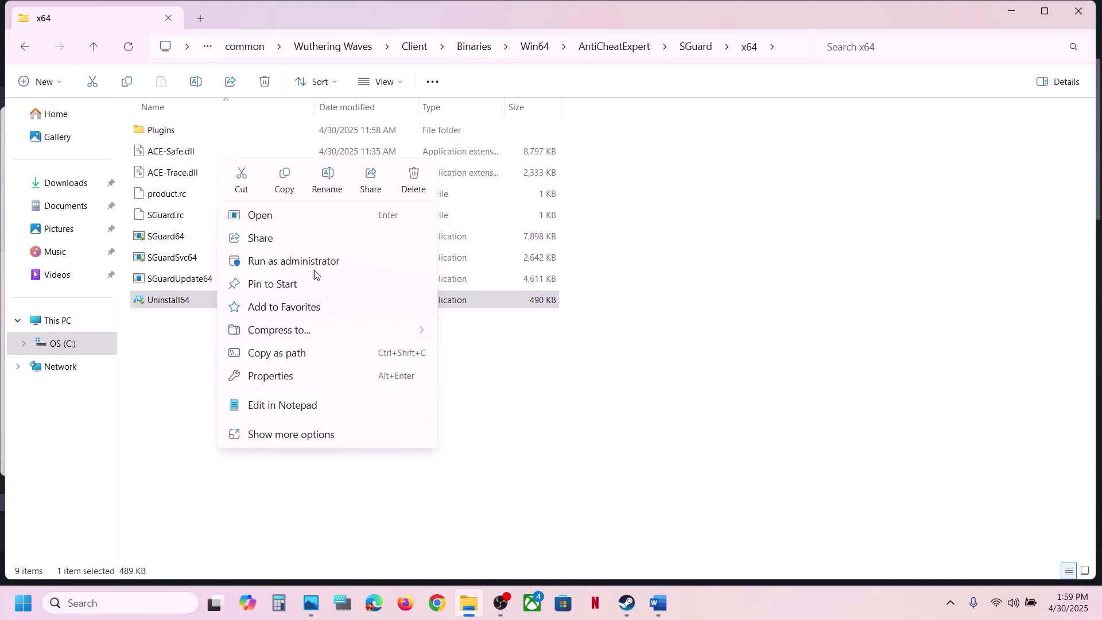
pyautogui.click(288, 259)
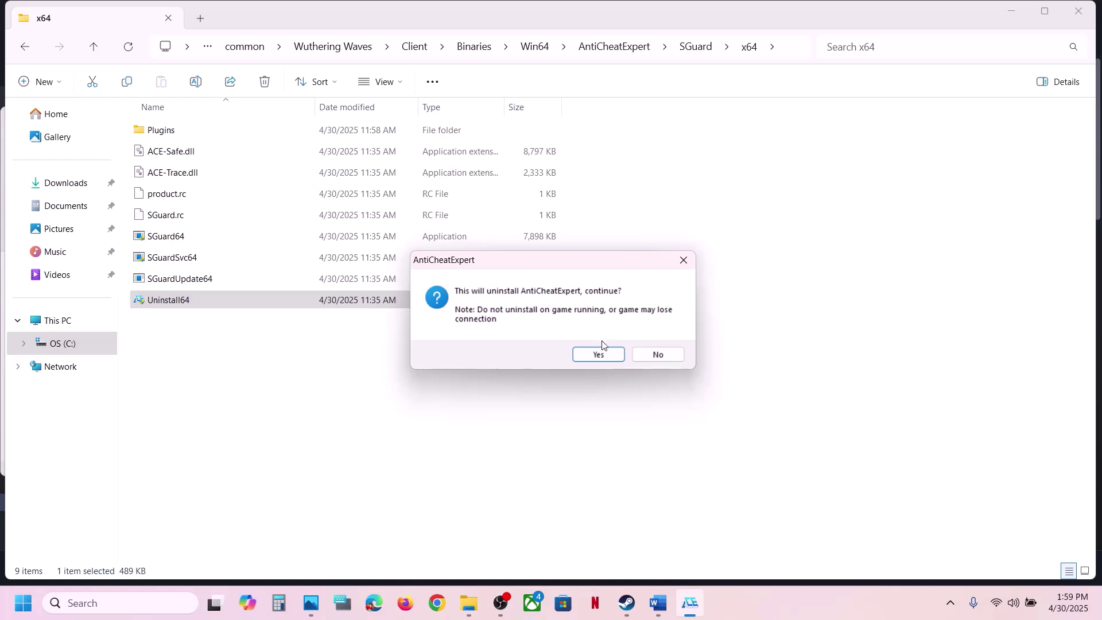
pyautogui.click(592, 354)
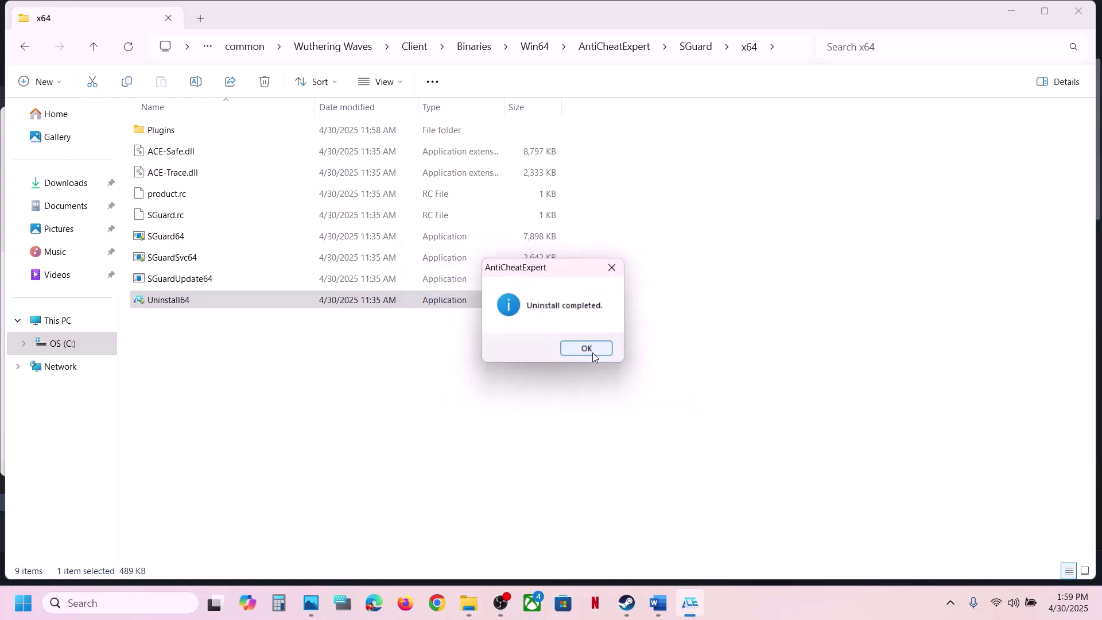
pyautogui.click(593, 353)
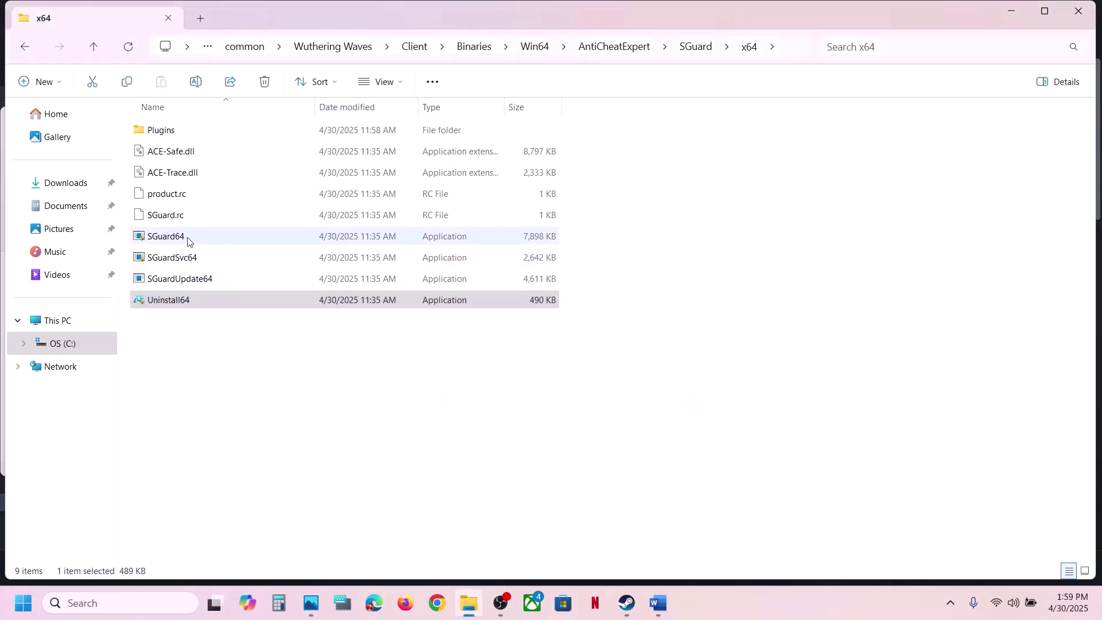
# - Run SGuard64, SGuardSvc64 and SGuardUpdate64 as administrator, then minimize File Explorer
pyautogui.click(179, 242)
pyautogui.rightClick(179, 241)
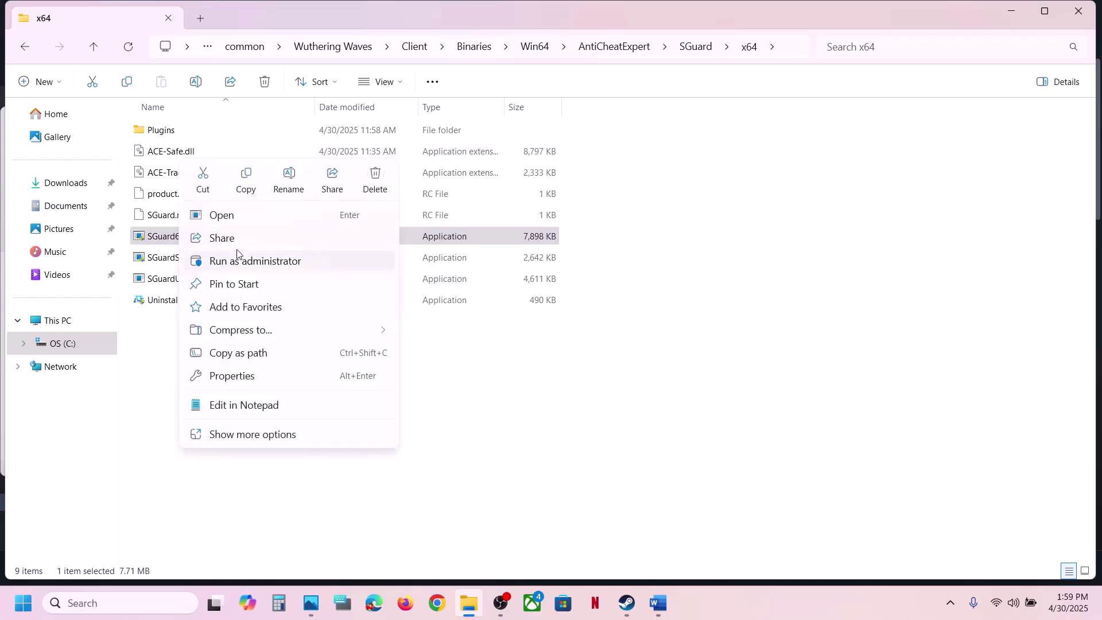
pyautogui.click(230, 262)
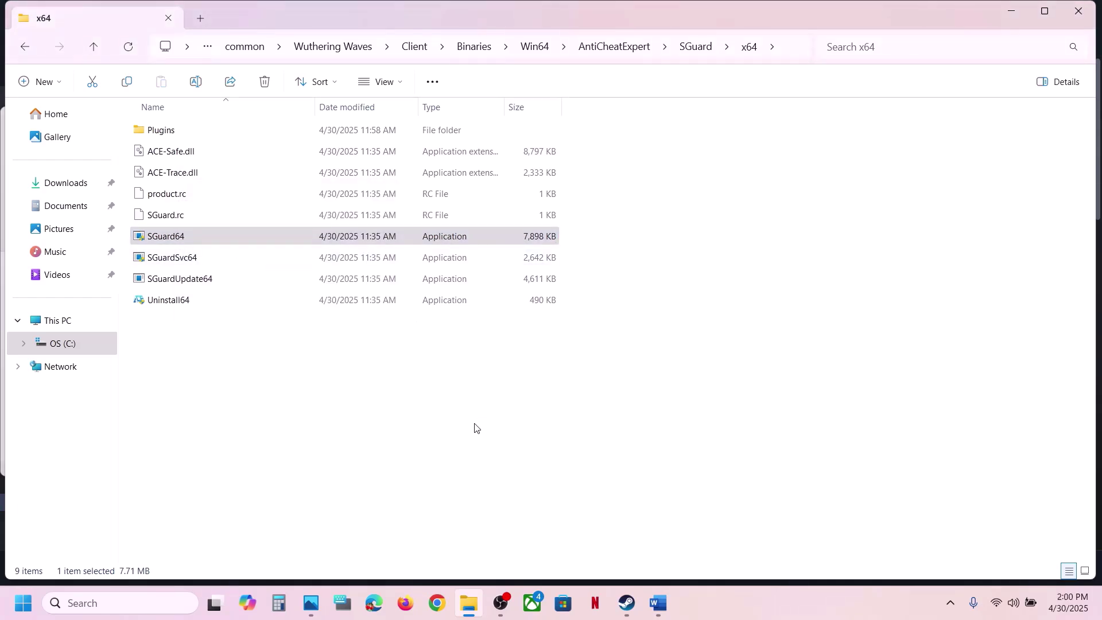
pyautogui.click(192, 257)
pyautogui.rightClick(192, 257)
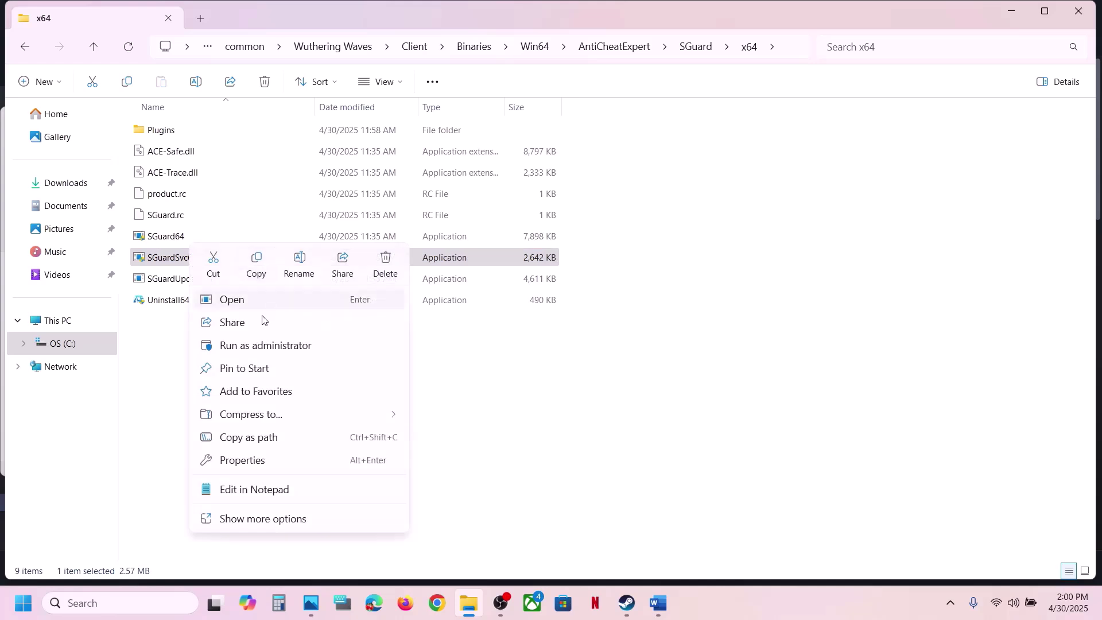
pyautogui.click(248, 347)
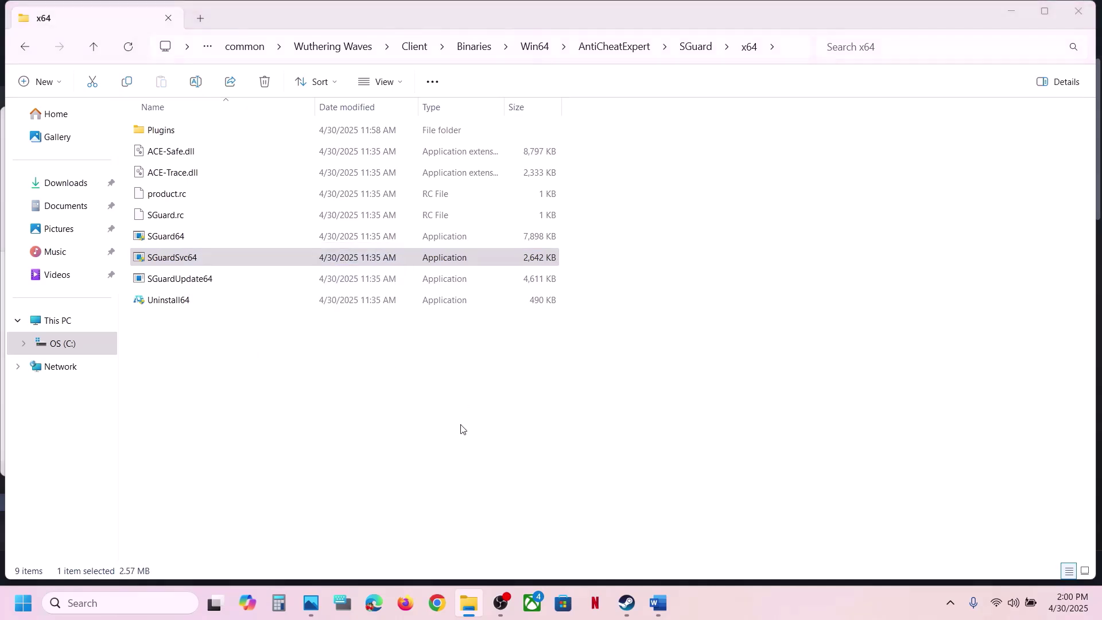
pyautogui.click(183, 280)
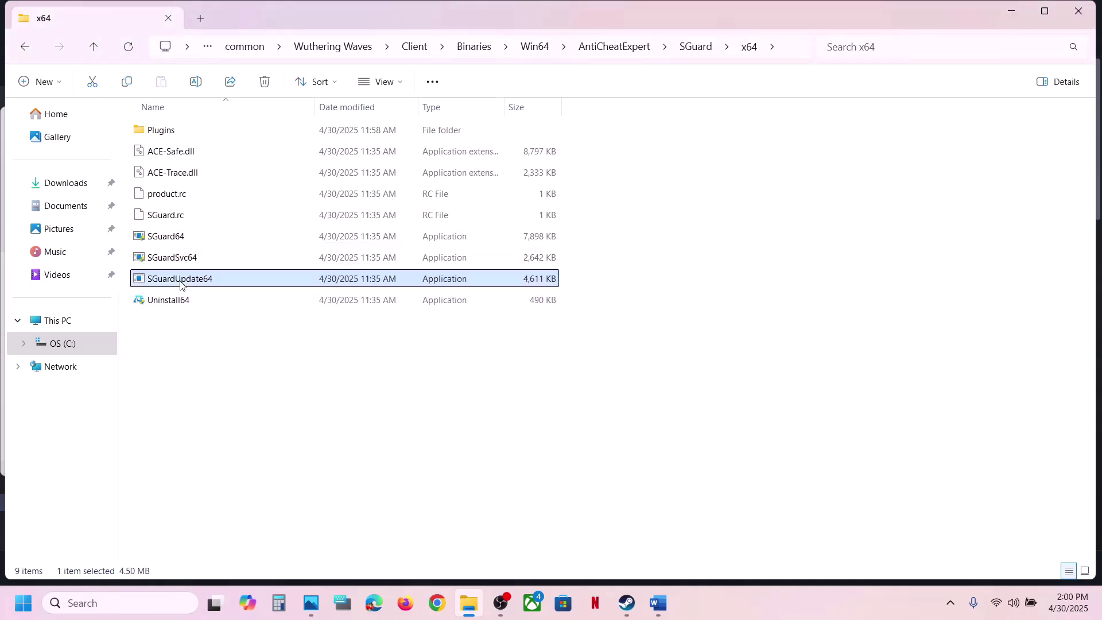
pyautogui.rightClick(182, 281)
pyautogui.click(244, 346)
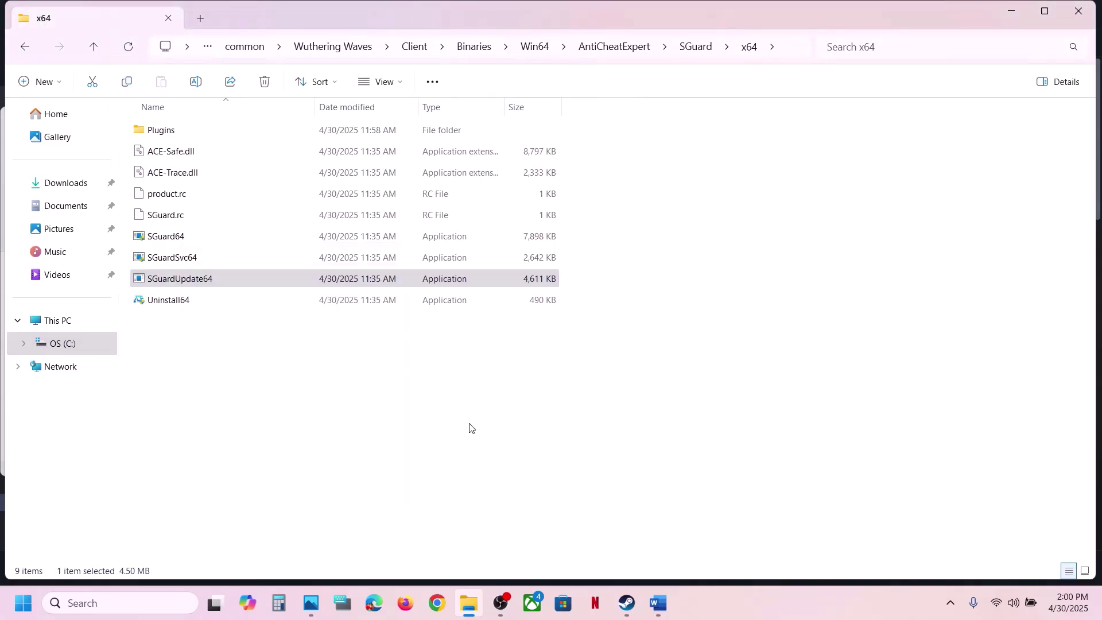
pyautogui.click(469, 603)
# - From Steam, browse Wuthering Waves local files to Client\Binaries\Win64\AntiCheatExpert's x64 folder
pyautogui.click(505, 88)
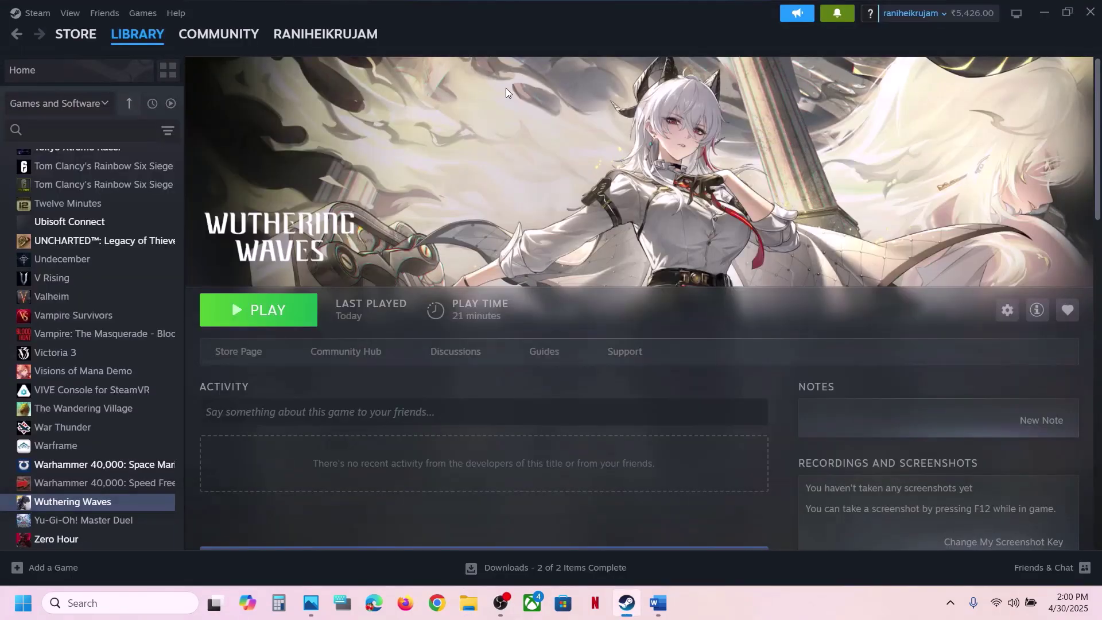
pyautogui.rightClick(72, 502)
pyautogui.moveTo(136, 459)
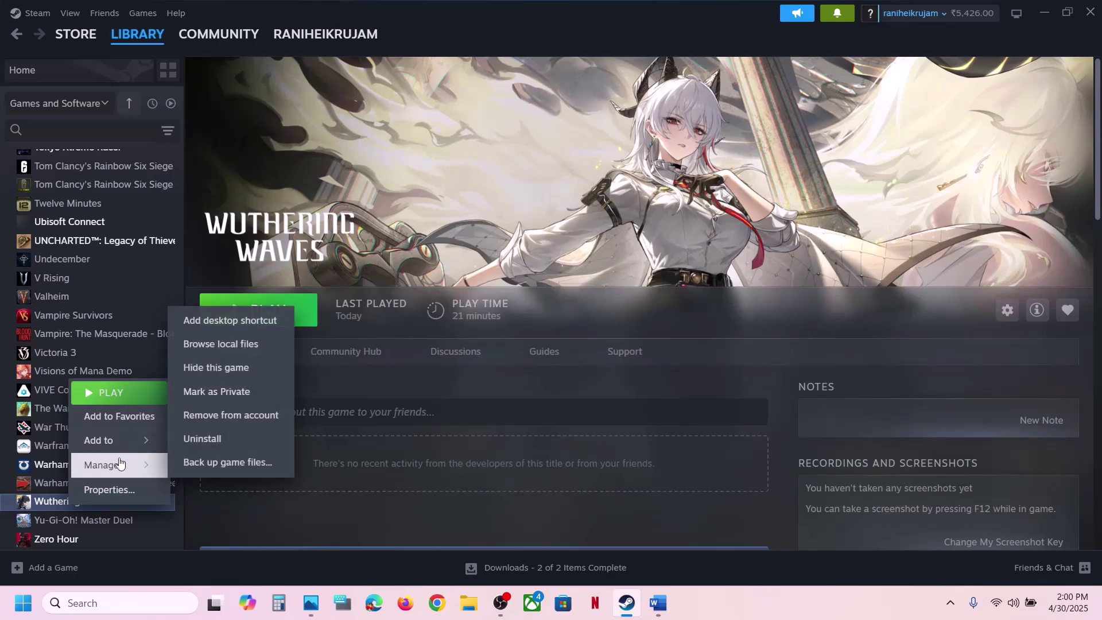
pyautogui.click(312, 291)
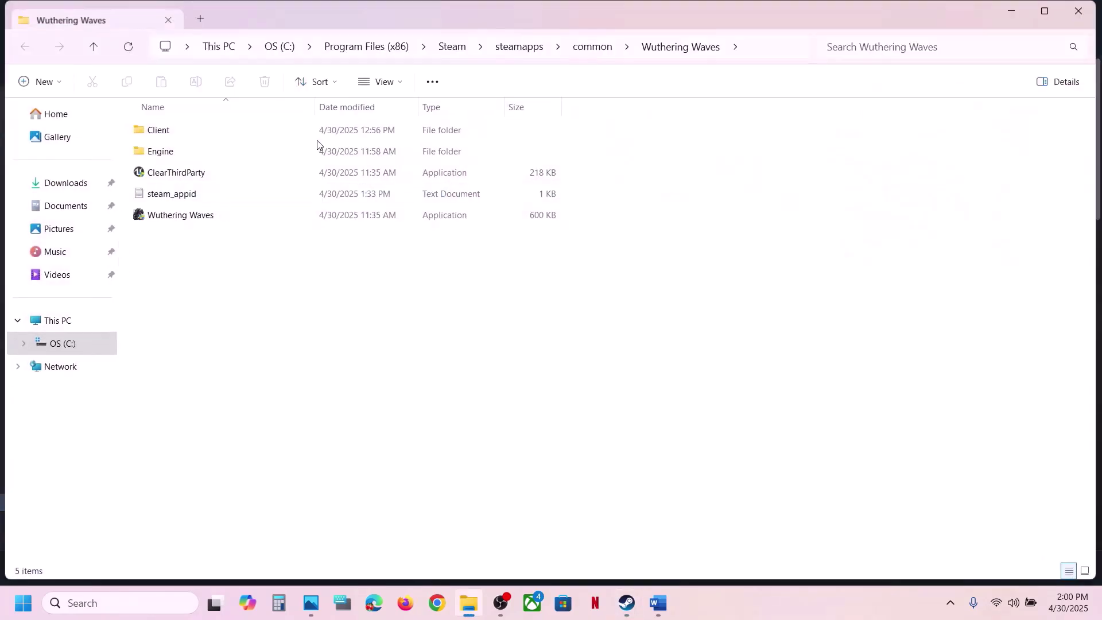
pyautogui.doubleClick(167, 130)
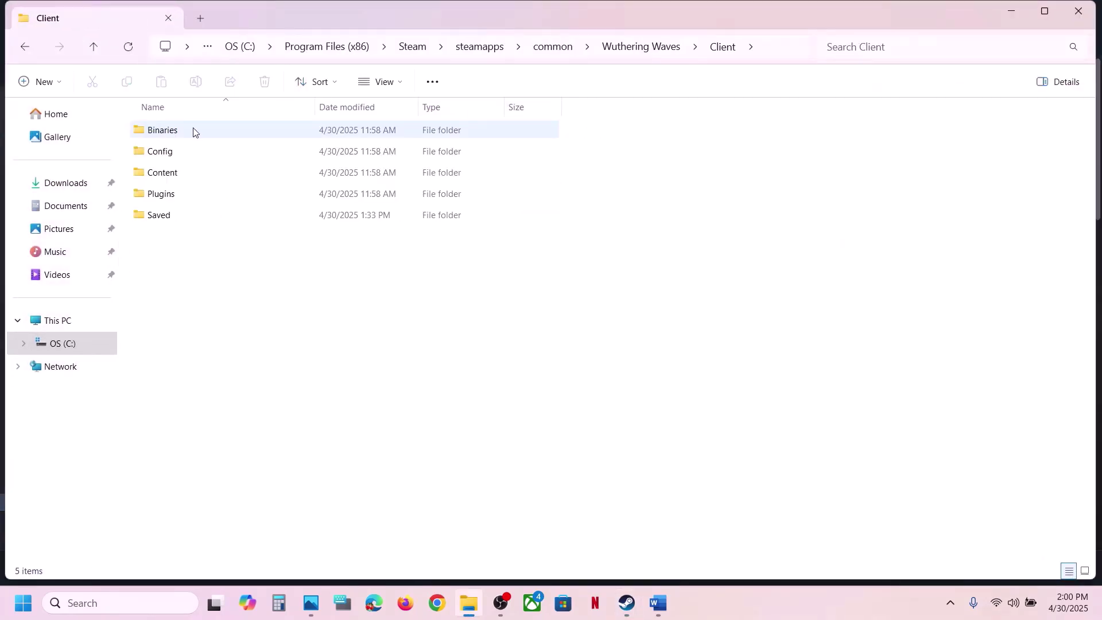
pyautogui.doubleClick(192, 132)
pyautogui.doubleClick(192, 131)
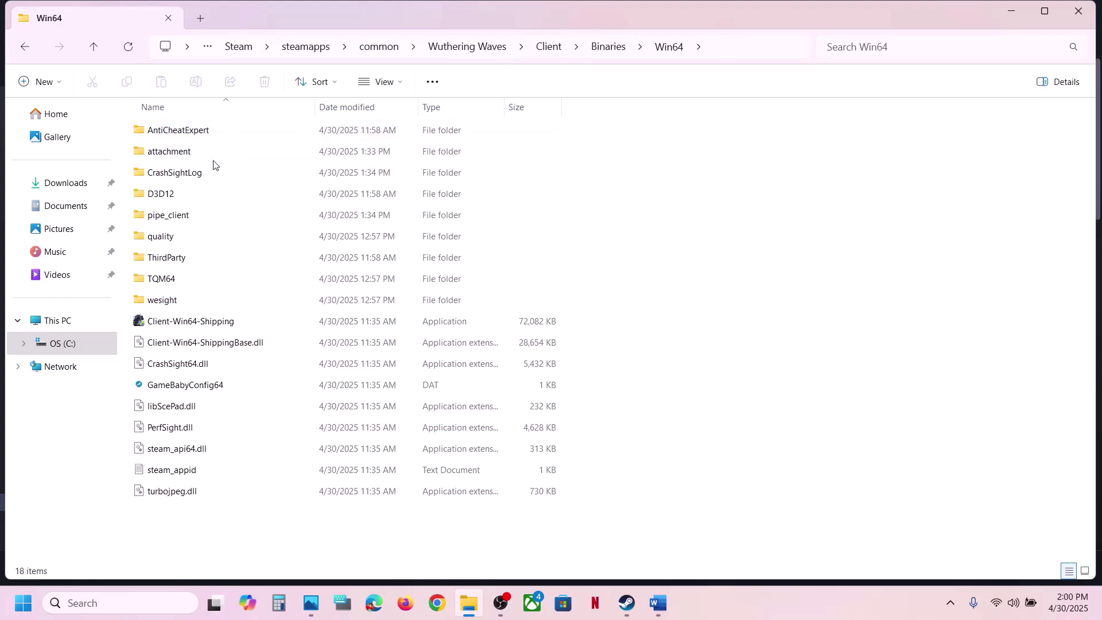
pyautogui.doubleClick(178, 137)
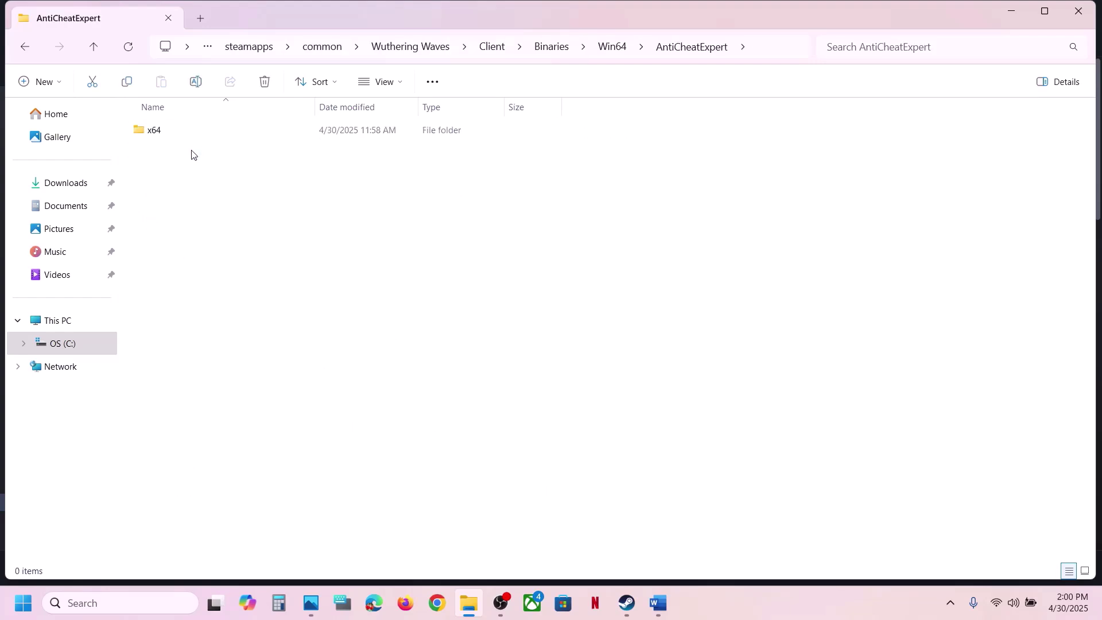
pyautogui.doubleClick(187, 128)
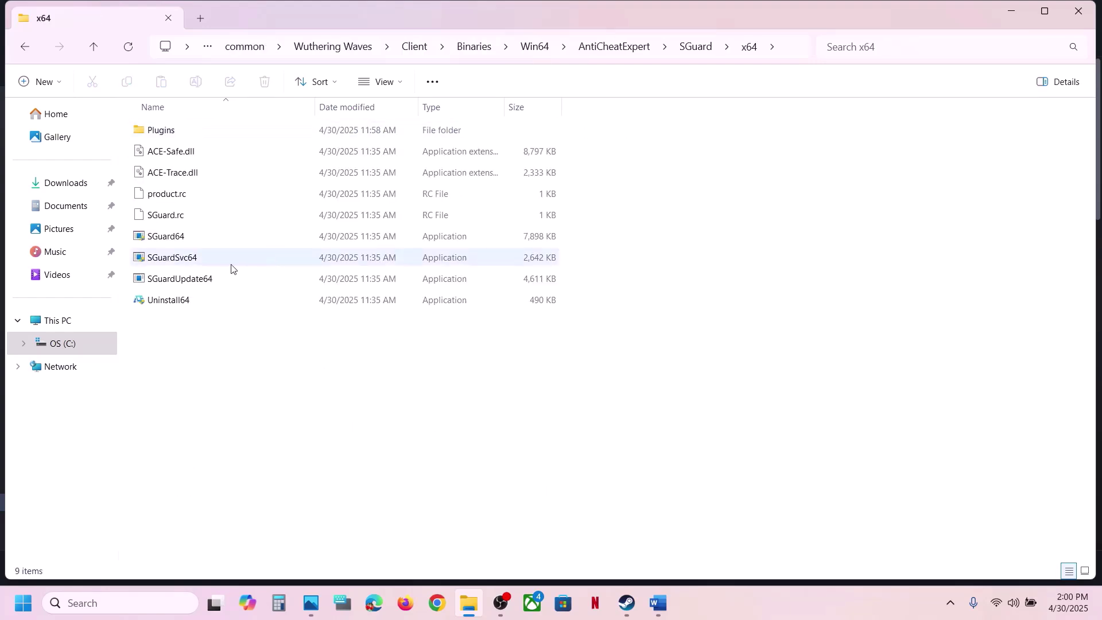
# - Run Uninstall64 as administrator, confirming with Yes and OK
pyautogui.click(162, 298)
pyautogui.rightClick(199, 310)
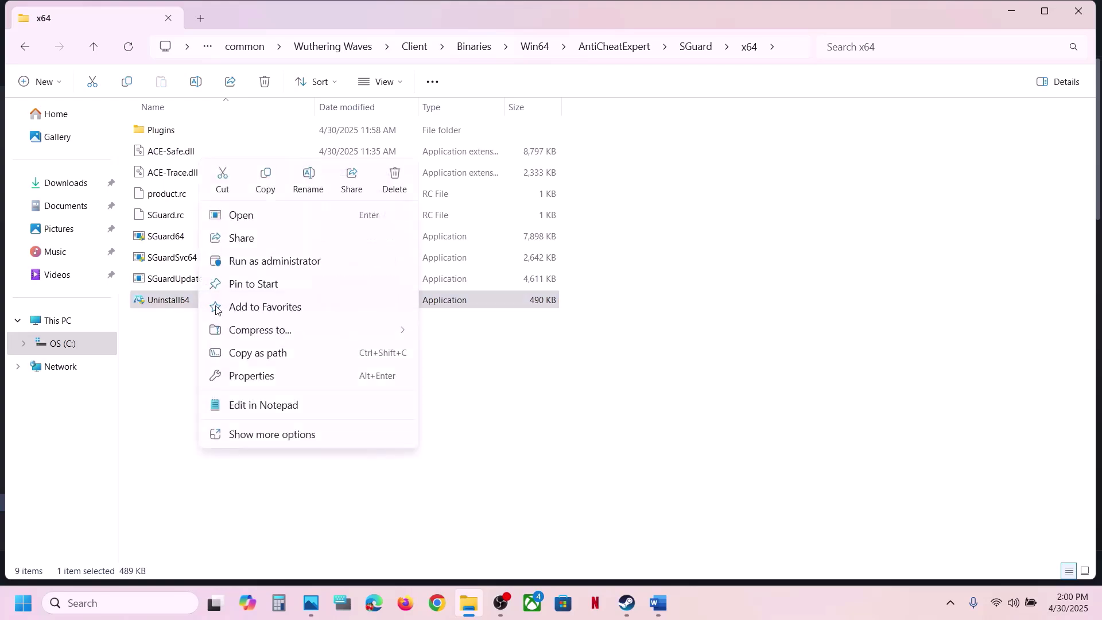
pyautogui.click(287, 263)
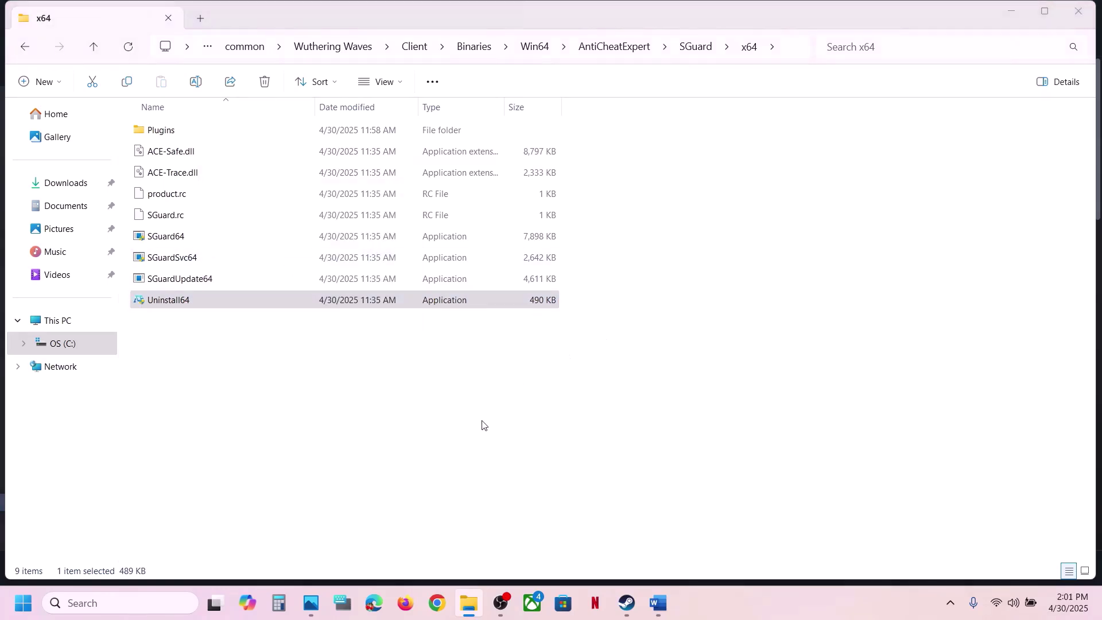
pyautogui.click(607, 359)
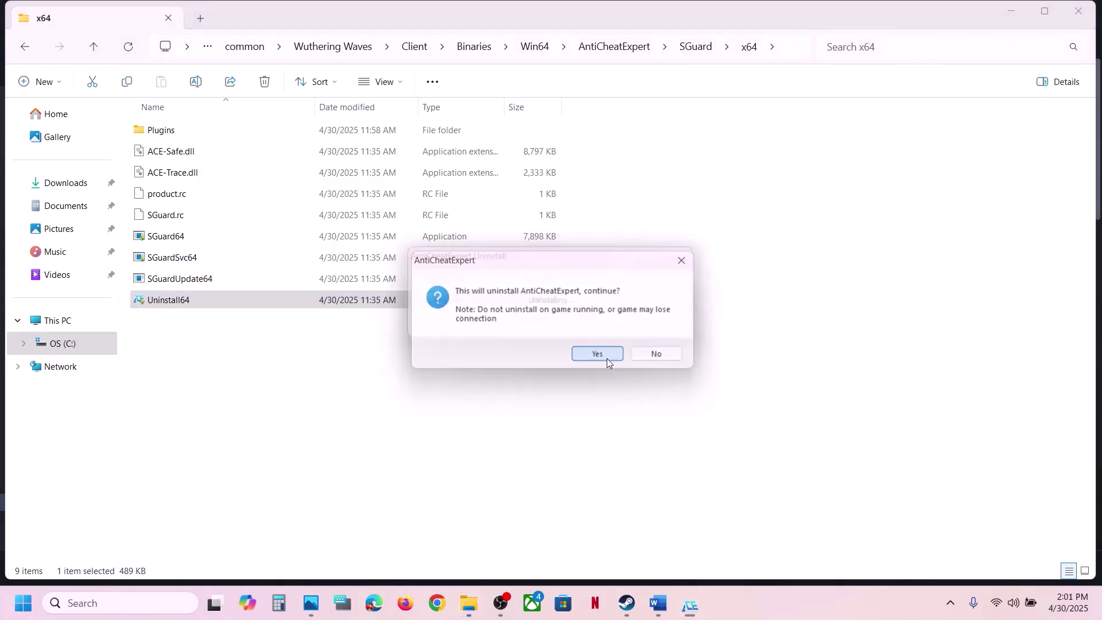
pyautogui.click(585, 348)
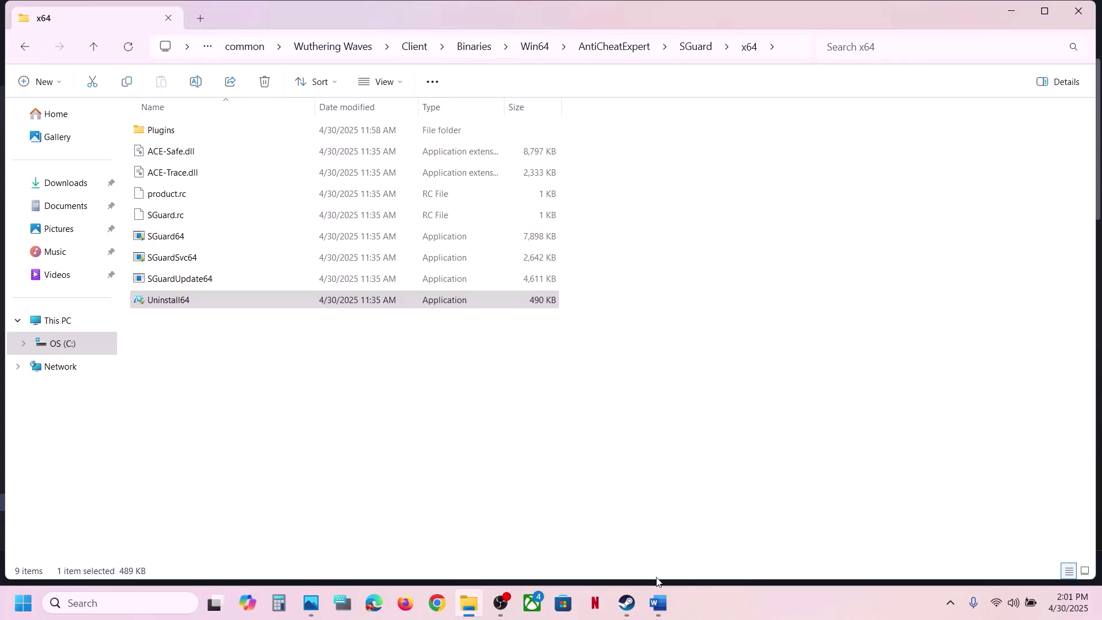
pyautogui.click(627, 603)
# - Launch Wuthering Waves with PLAY, then close its launcher window
pyautogui.click(259, 321)
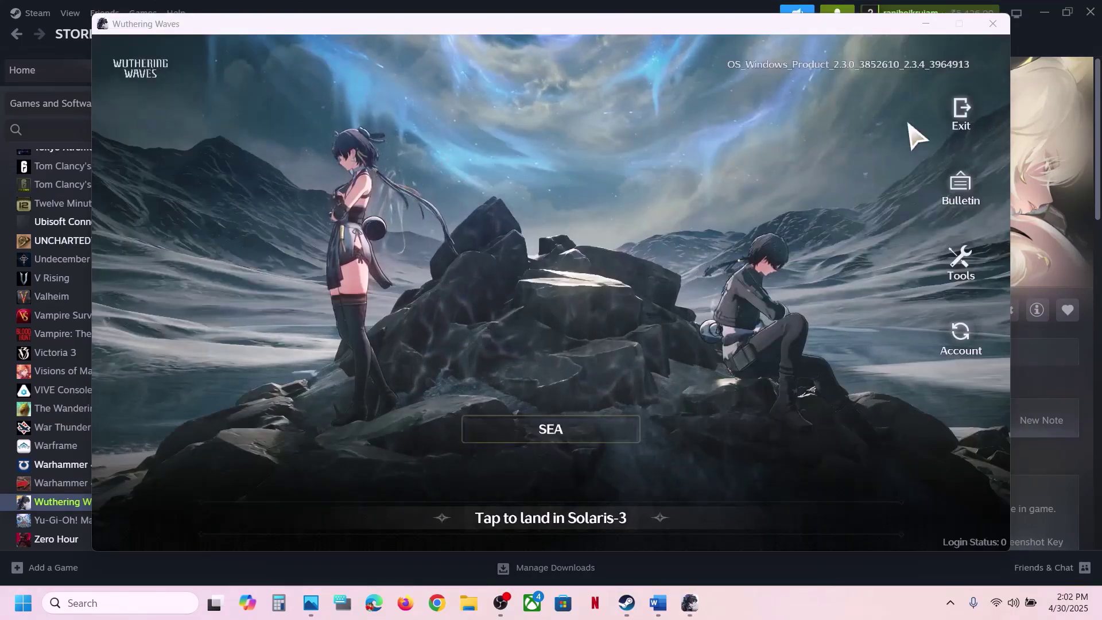
pyautogui.click(993, 24)
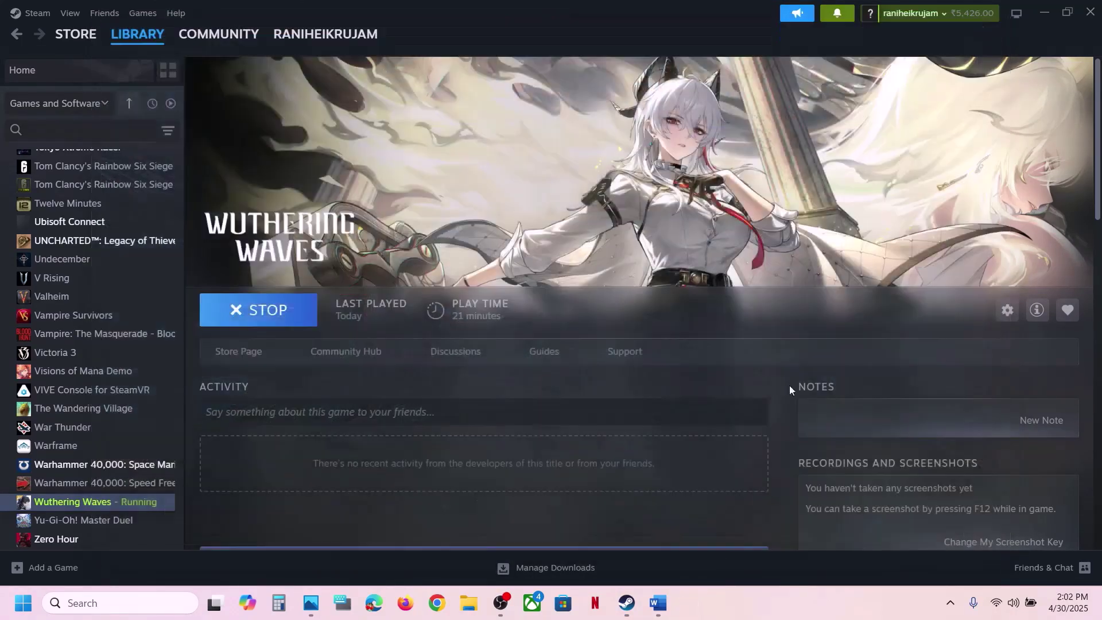
pyautogui.click(659, 603)
# - Review the Step 2 Windhawk instructions about adding the Steam folder in the Word guide
pyautogui.scroll(-3, 465, 342)
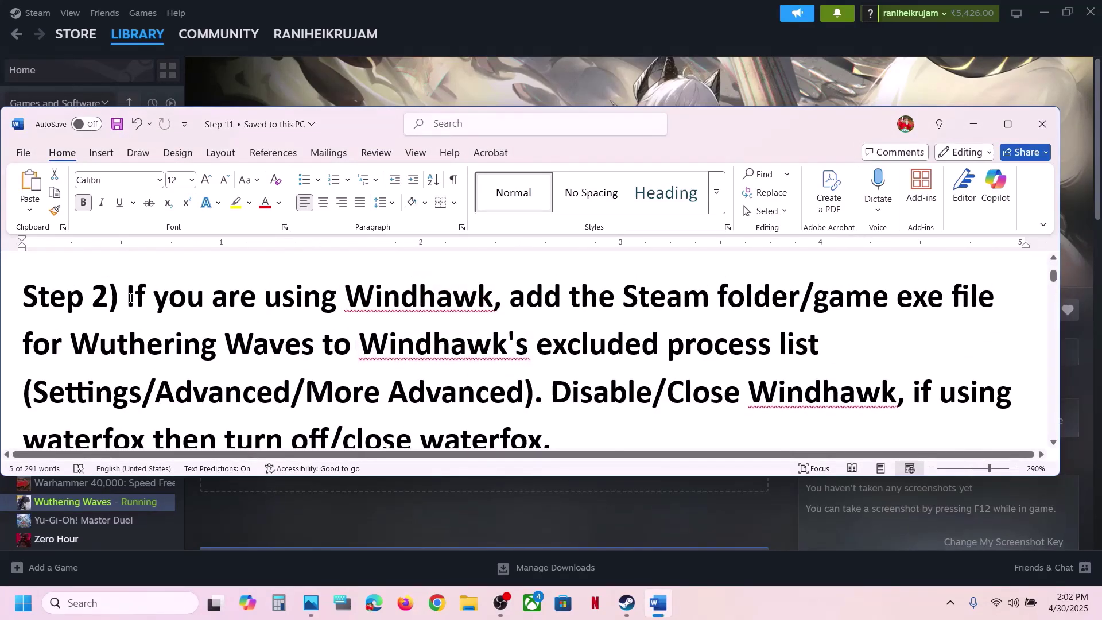
pyautogui.moveTo(128, 297); pyautogui.dragTo(455, 305)
pyautogui.click(525, 300)
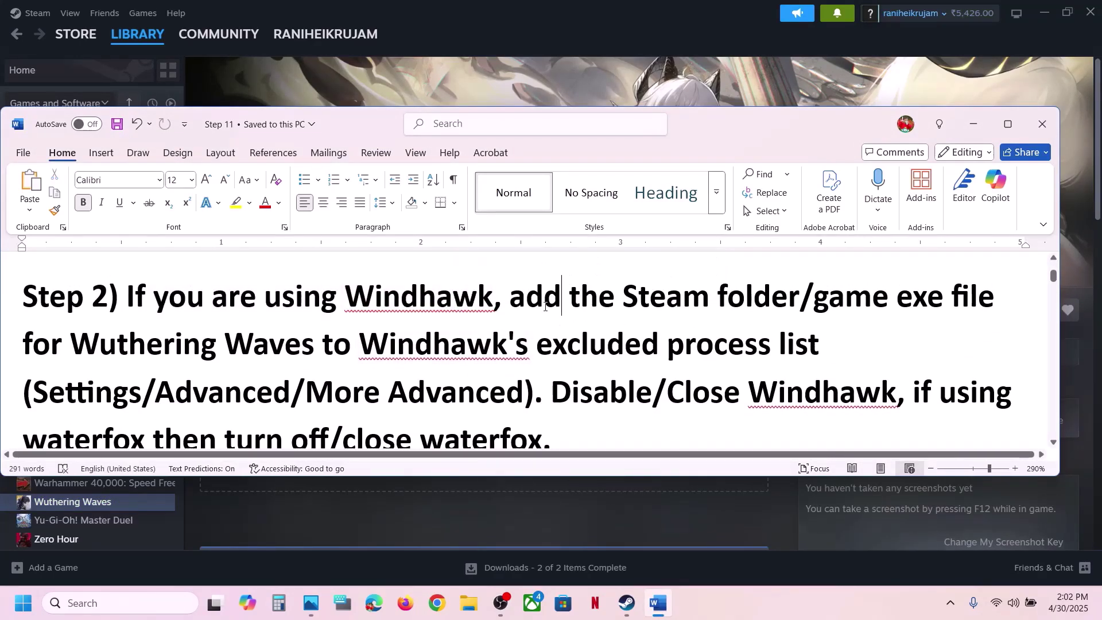
pyautogui.moveTo(525, 300); pyautogui.dragTo(826, 347)
pyautogui.moveTo(32, 393); pyautogui.dragTo(492, 396)
pyautogui.click(493, 396)
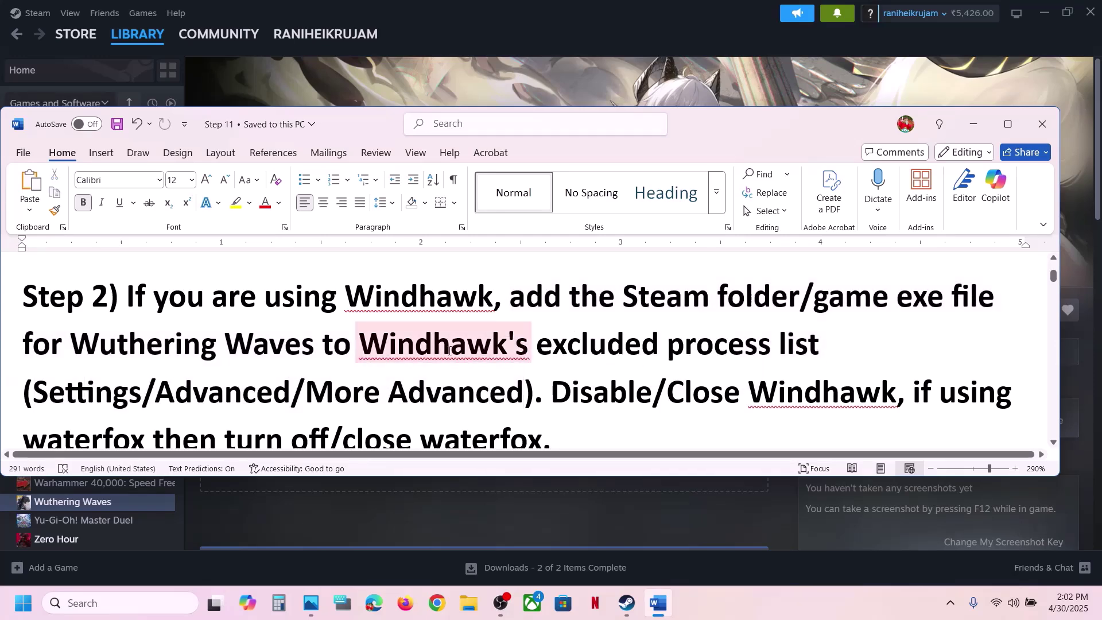
pyautogui.moveTo(632, 291); pyautogui.dragTo(807, 315)
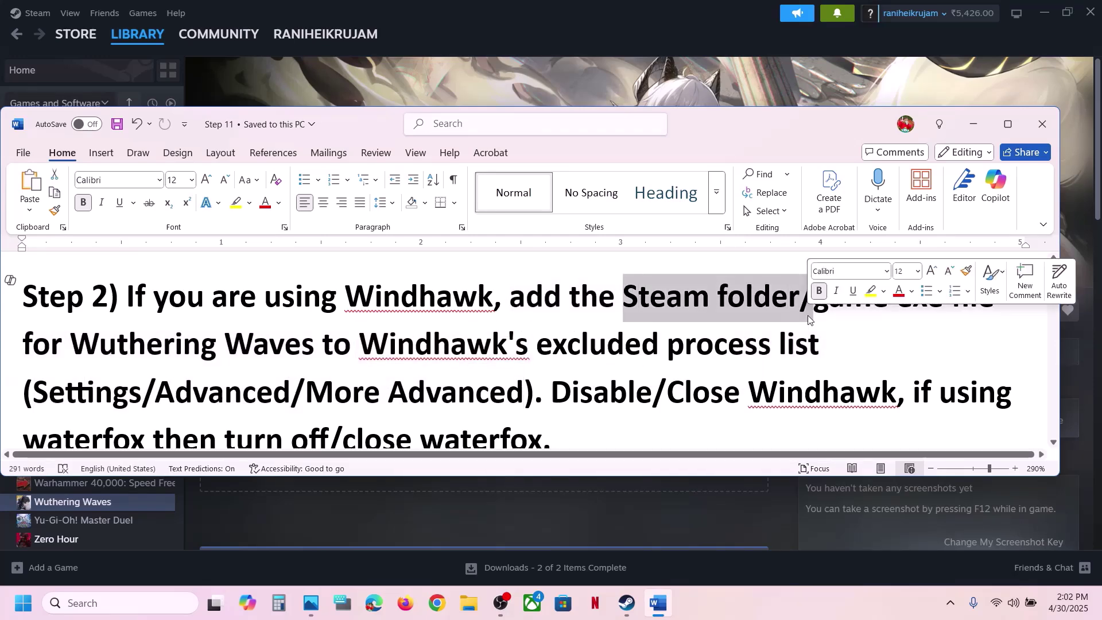
pyautogui.click(450, 347)
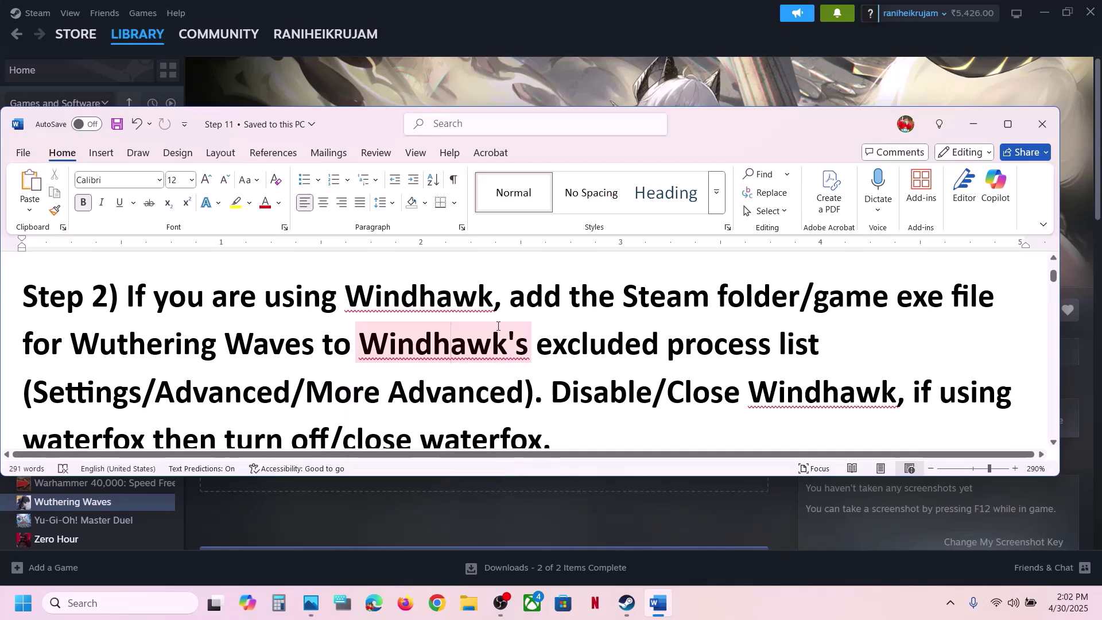
pyautogui.click(492, 347)
# - Review the Disable/Close Windhawk note and the Step 3 Wallpaper Engine instruction
pyautogui.scroll(-1, 498, 326)
pyautogui.scroll(-1, 498, 326)
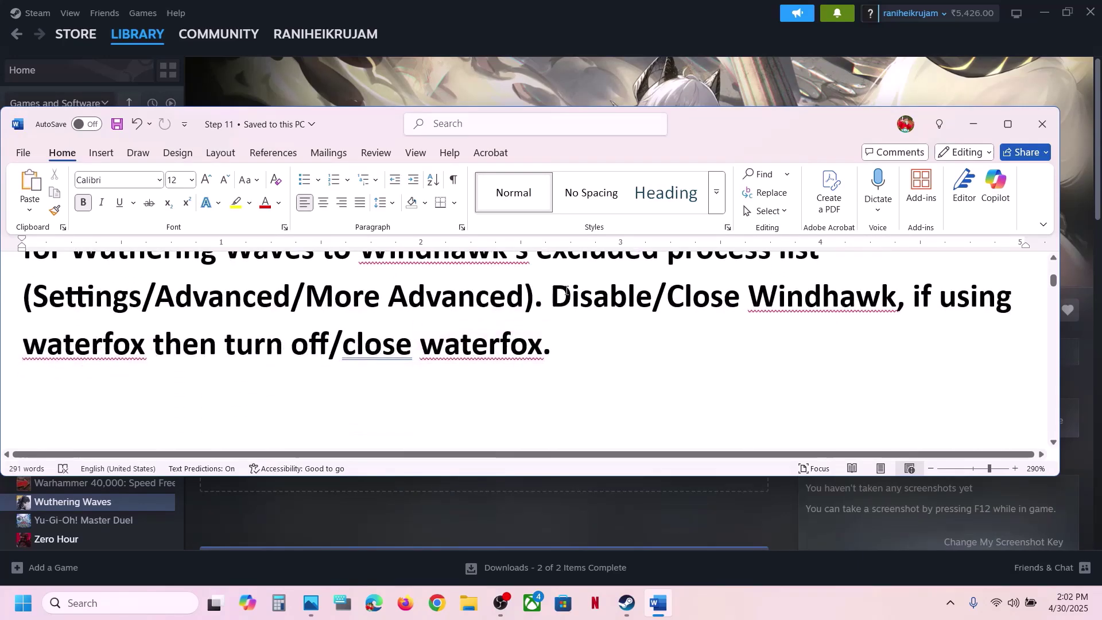
pyautogui.moveTo(552, 297); pyautogui.dragTo(724, 305)
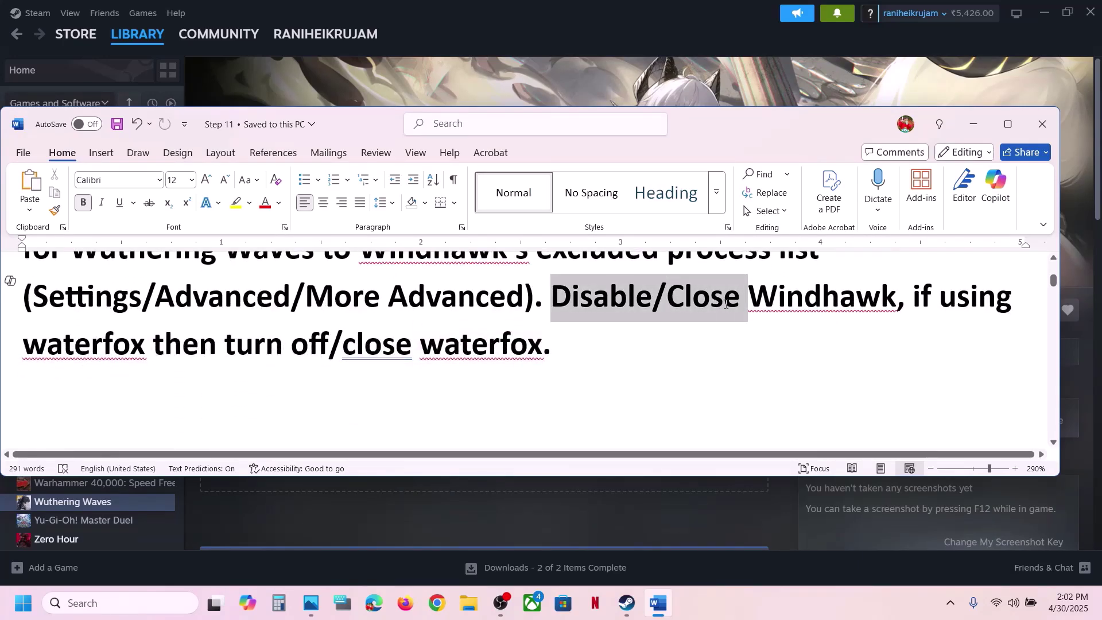
pyautogui.click(823, 308)
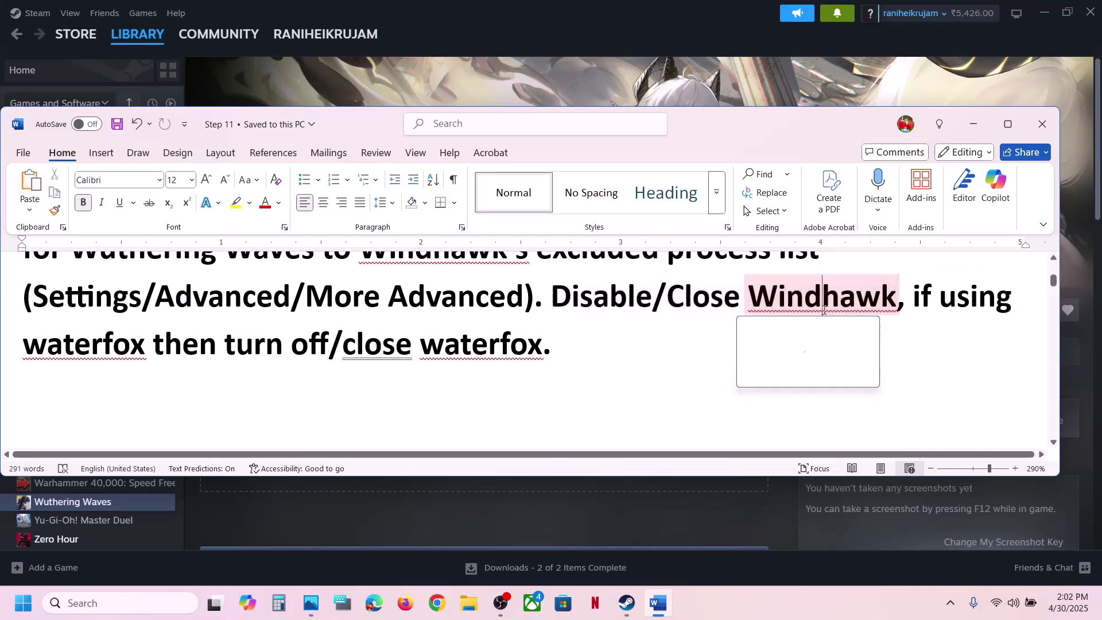
pyautogui.click(698, 297)
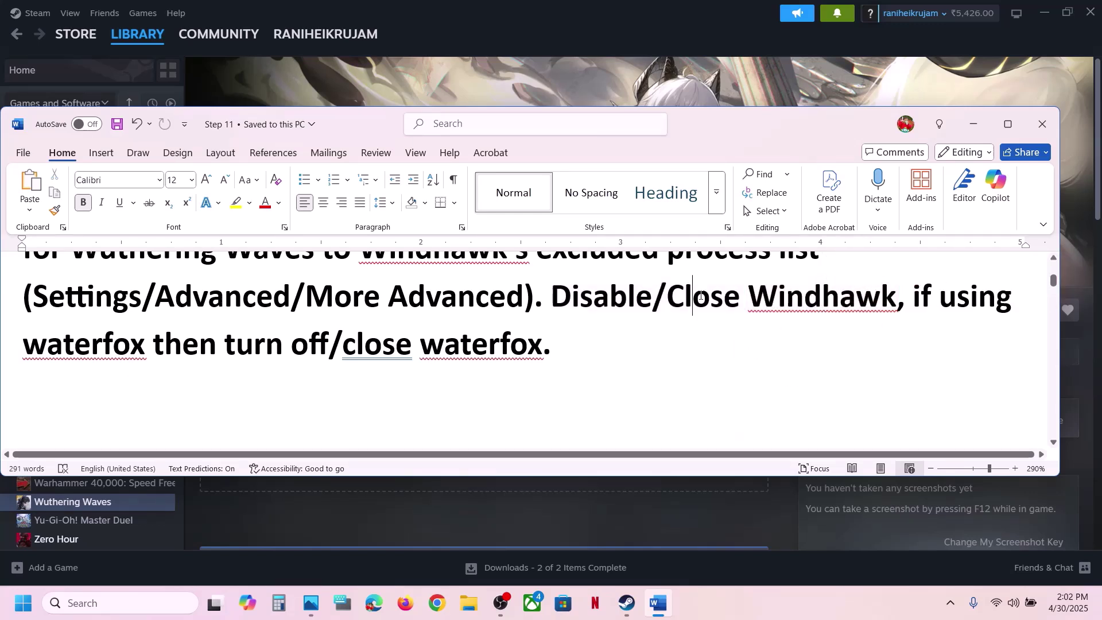
pyautogui.moveTo(553, 291); pyautogui.dragTo(541, 345)
pyautogui.click(914, 345)
pyautogui.click(538, 345)
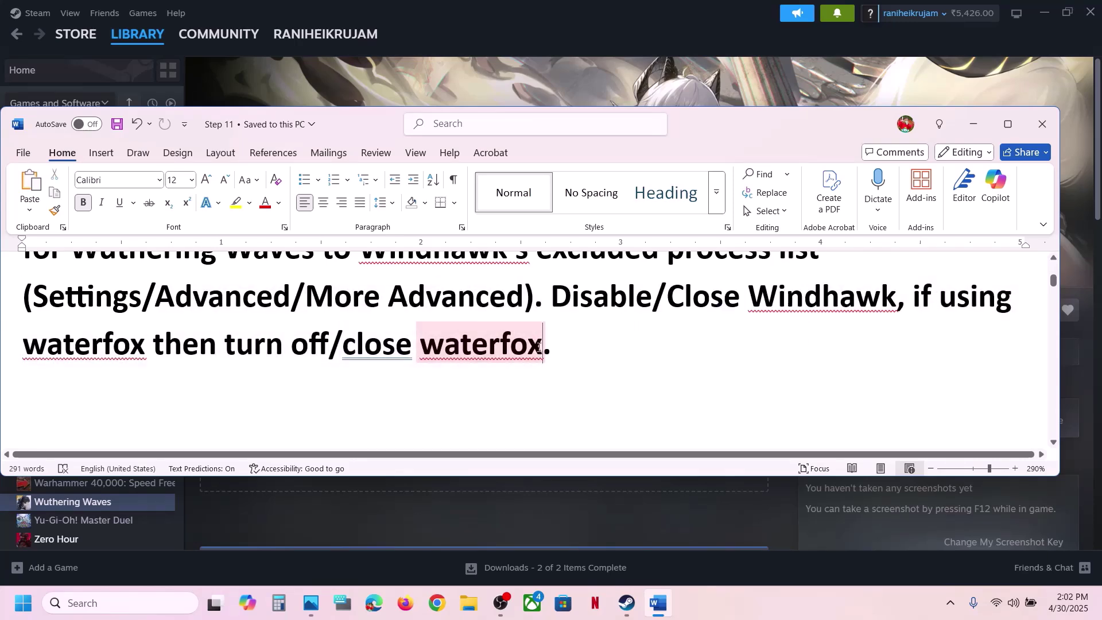
pyautogui.scroll(-5, 538, 346)
pyautogui.scroll(1, 539, 348)
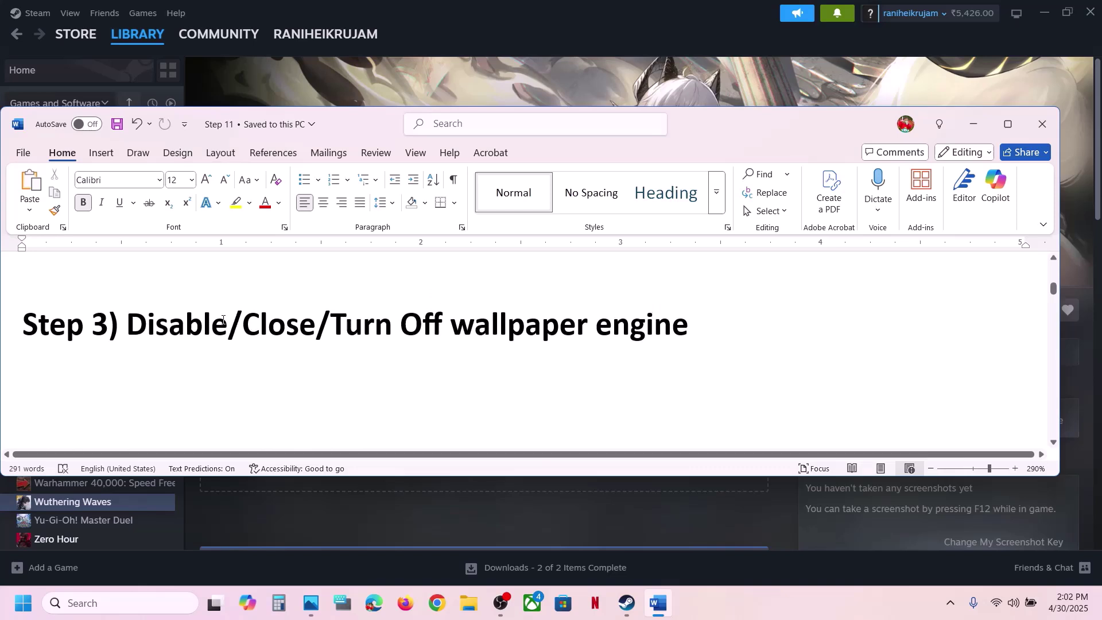
pyautogui.moveTo(165, 322); pyautogui.dragTo(505, 304)
pyautogui.click(656, 345)
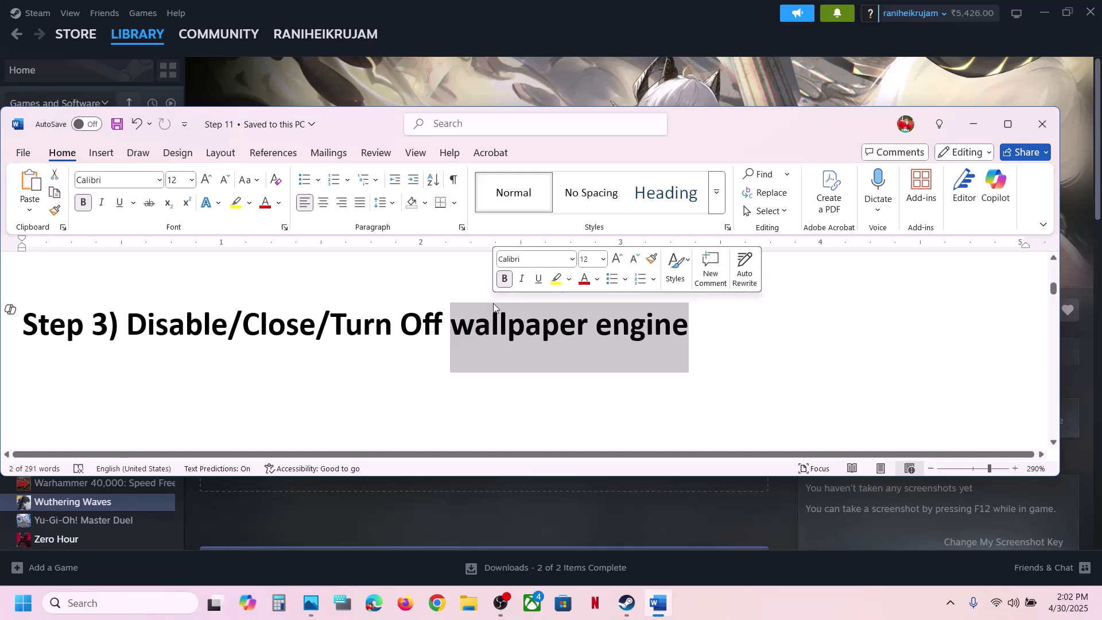
pyautogui.click(384, 319)
# - Select 'Close PowerToys' in Step 4 and search Start for 'power'
pyautogui.scroll(-2, 384, 319)
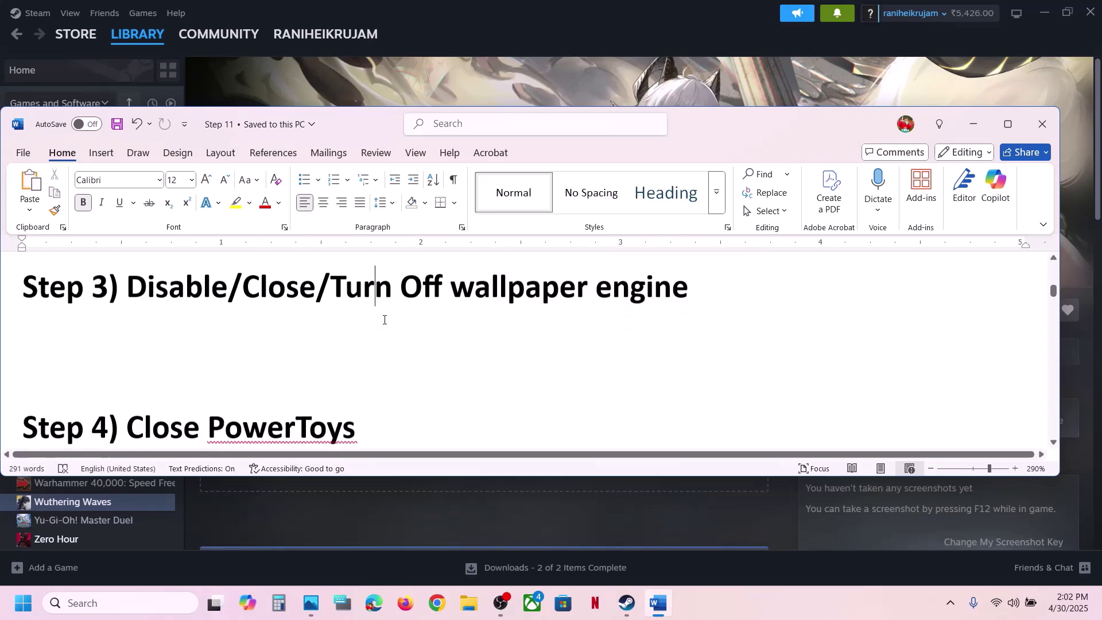
pyautogui.moveTo(138, 315); pyautogui.dragTo(355, 315)
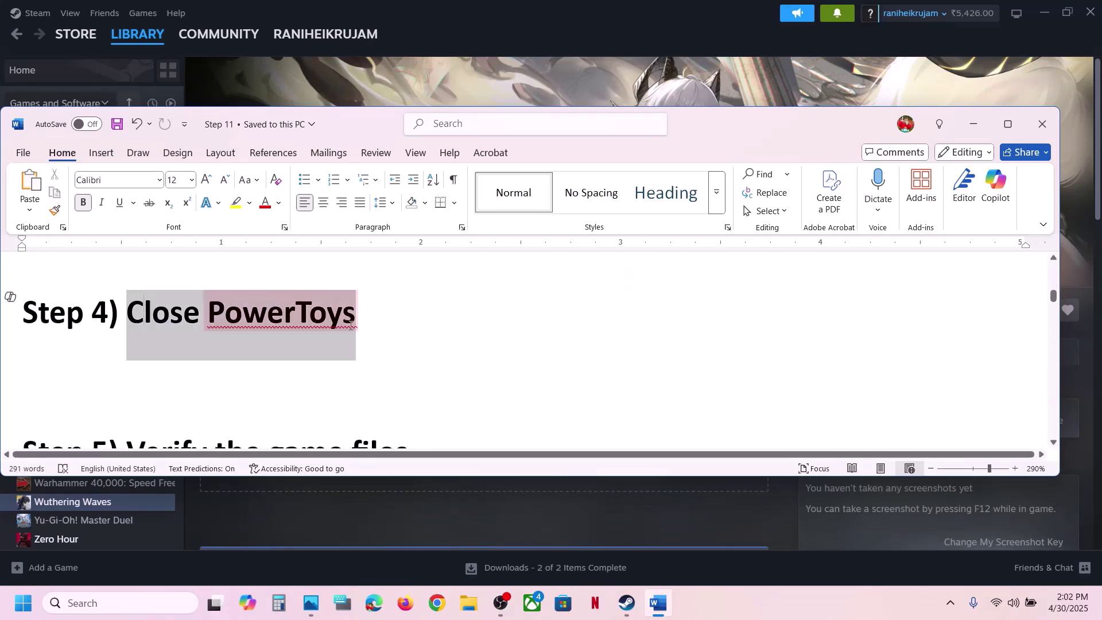
pyautogui.click(161, 604)
pyautogui.write('power')
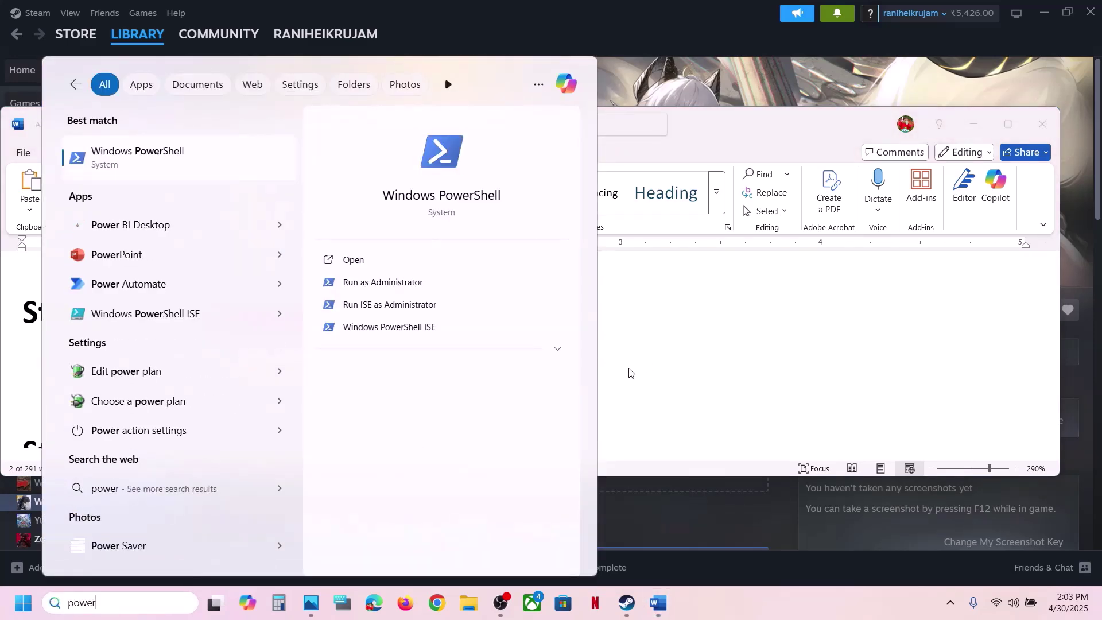
pyautogui.press('Escape')
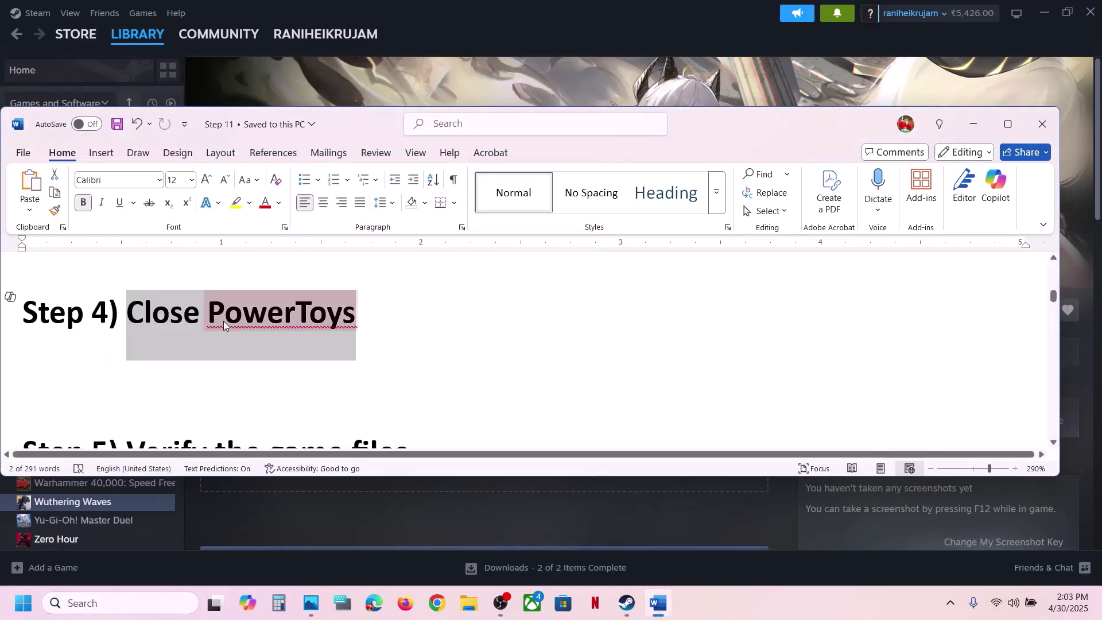
pyautogui.click(200, 386)
pyautogui.scroll(-3, 200, 386)
pyautogui.click(517, 51)
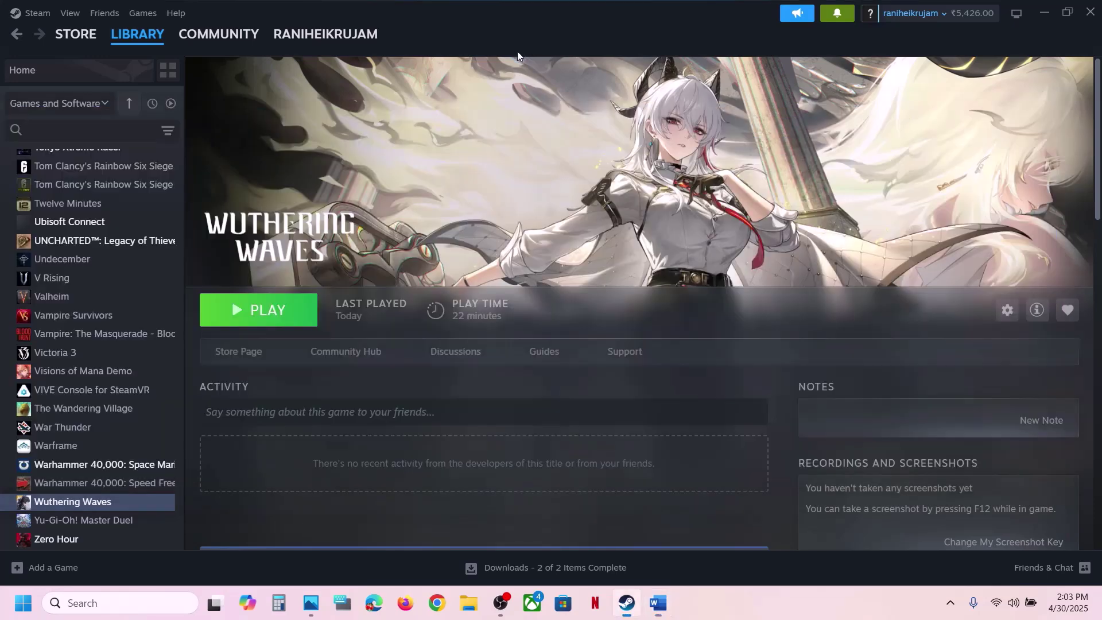
pyautogui.rightClick(52, 501)
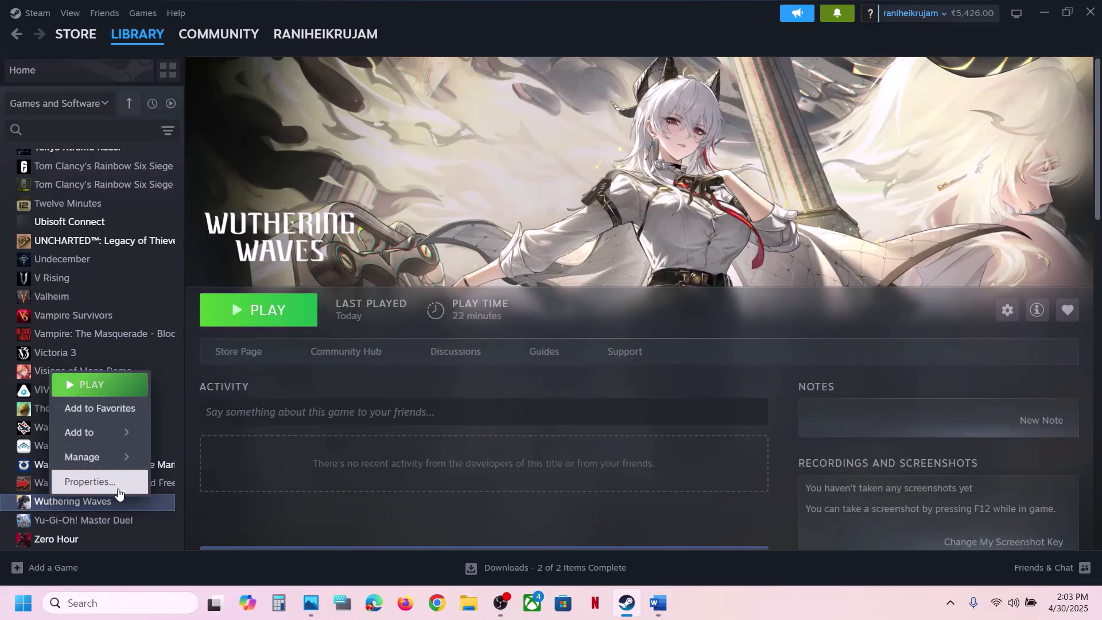
pyautogui.click(109, 491)
pyautogui.click(307, 227)
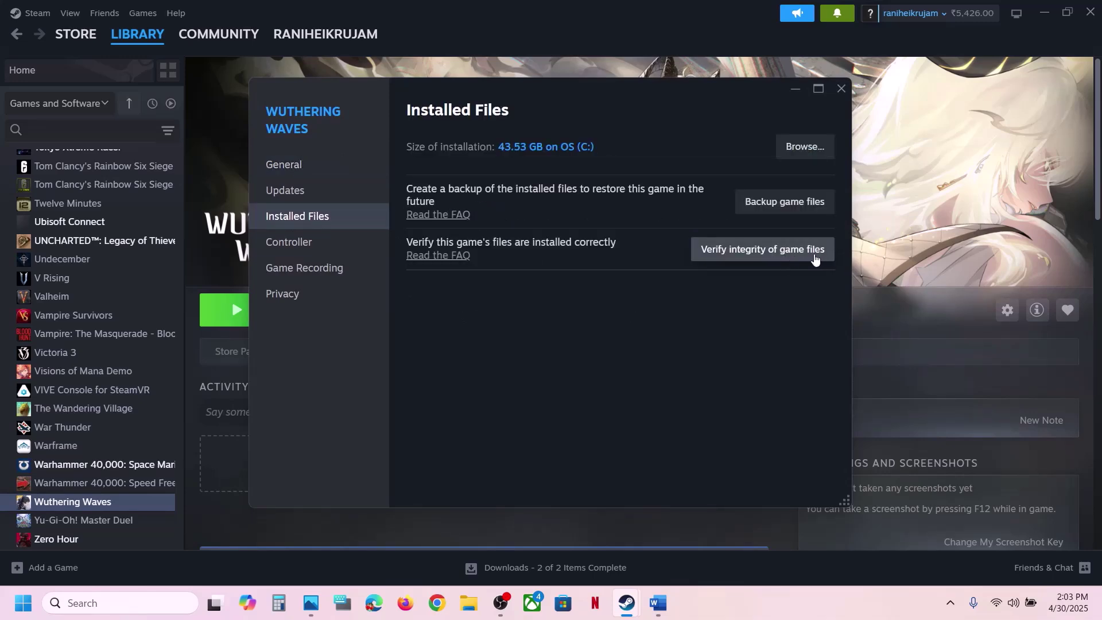
pyautogui.click(842, 90)
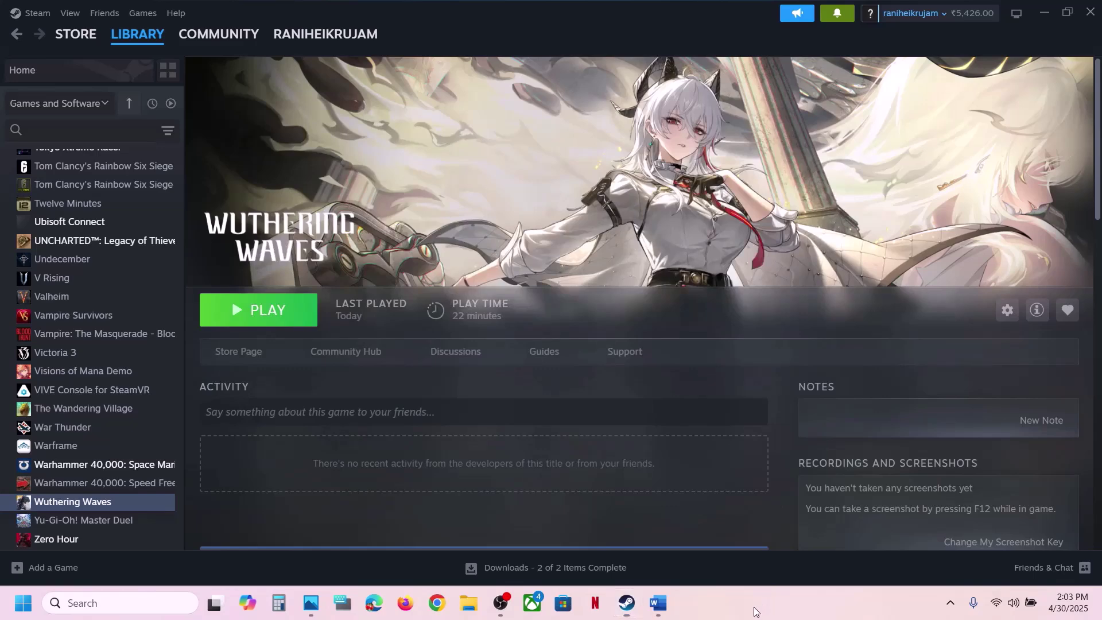
pyautogui.click(658, 603)
pyautogui.scroll(-2, 542, 374)
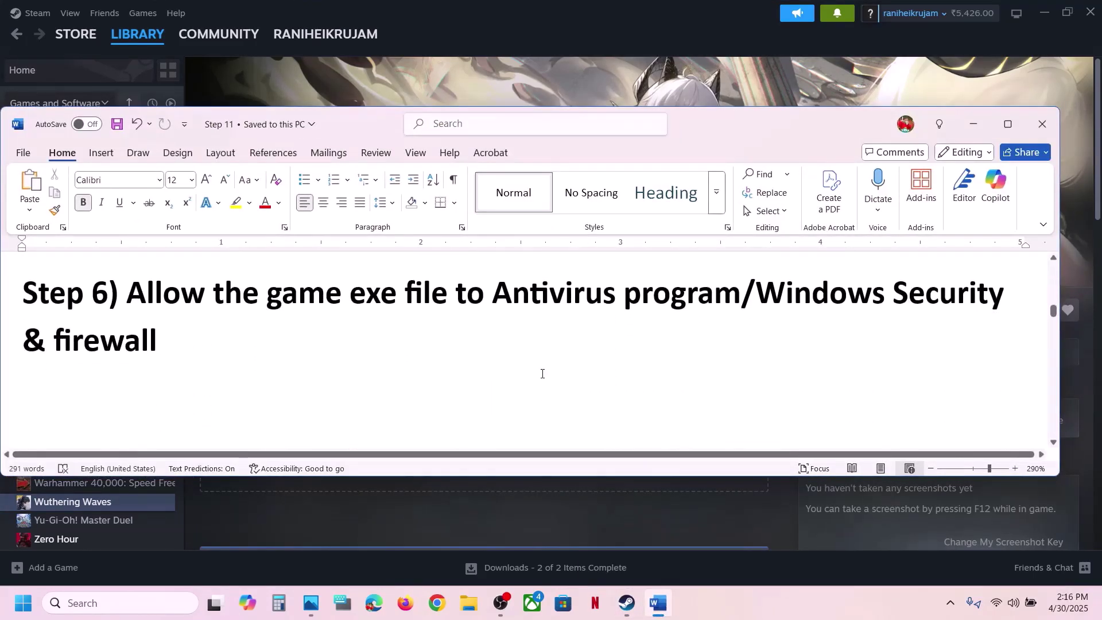
pyautogui.moveTo(131, 289); pyautogui.dragTo(691, 302)
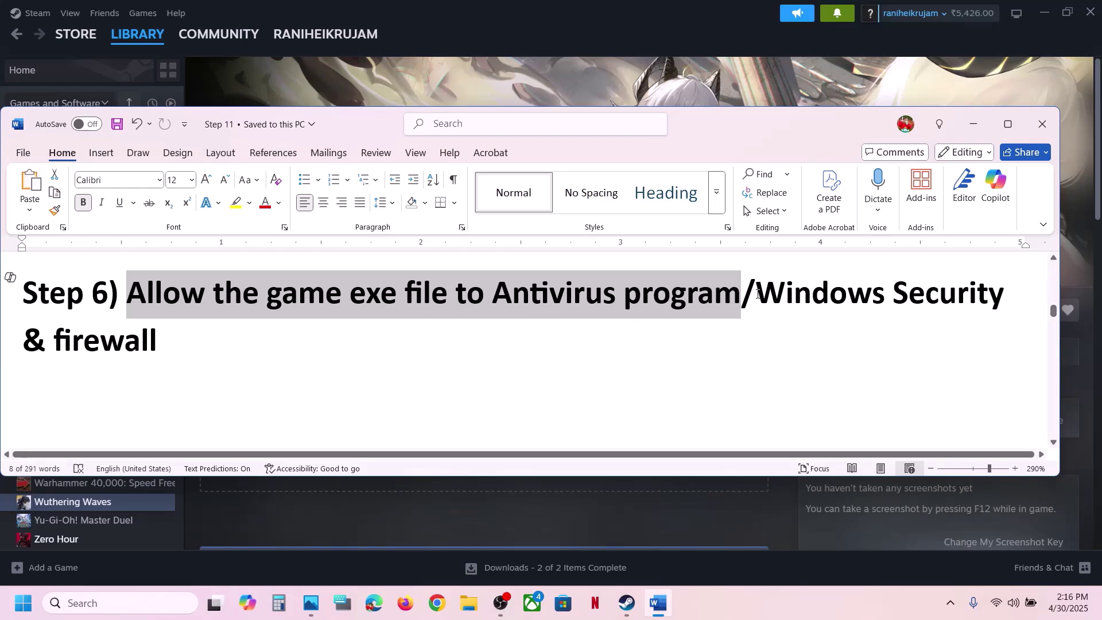
pyautogui.moveTo(757, 294); pyautogui.dragTo(849, 294)
# - Open Windows Settings and go to Privacy & security > Windows Security > Virus & threat protection
pyautogui.click(669, 98)
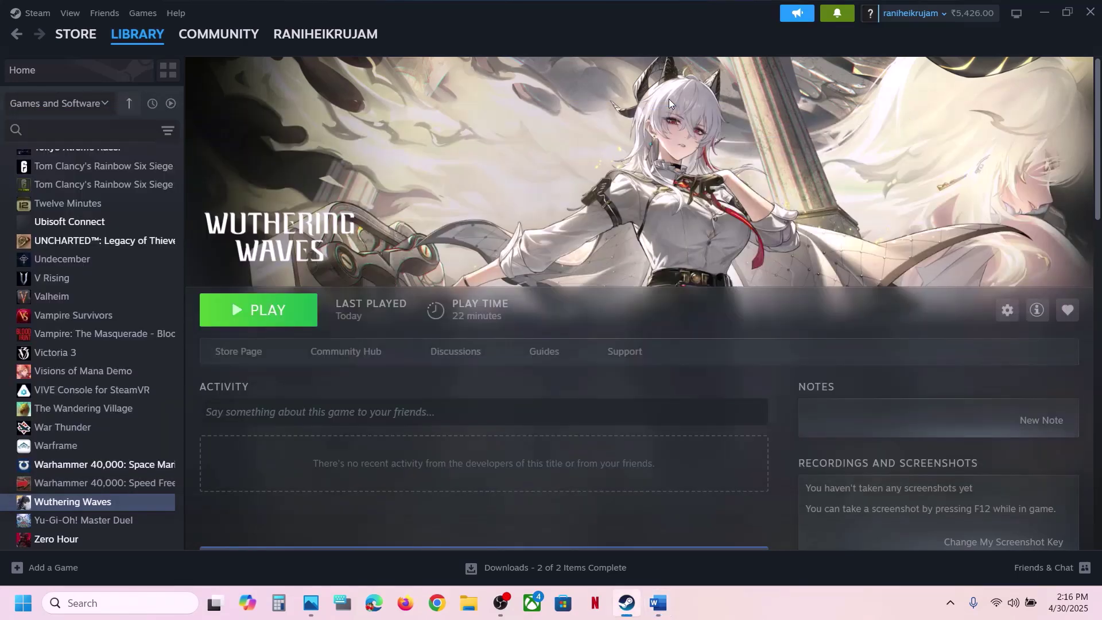
pyautogui.press('super+i')
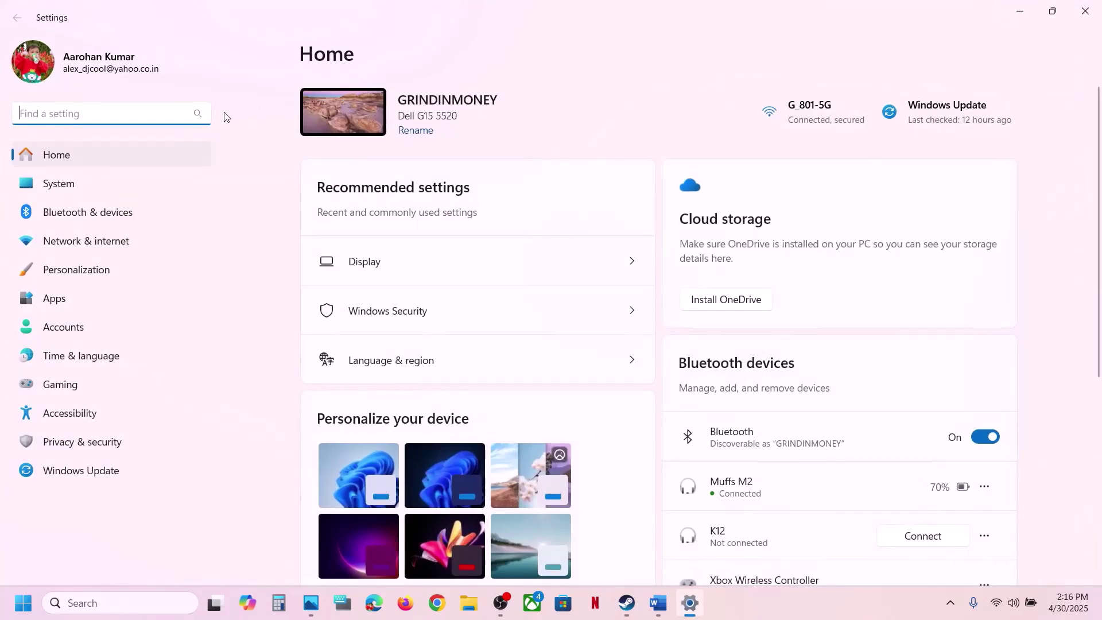
pyautogui.click(74, 443)
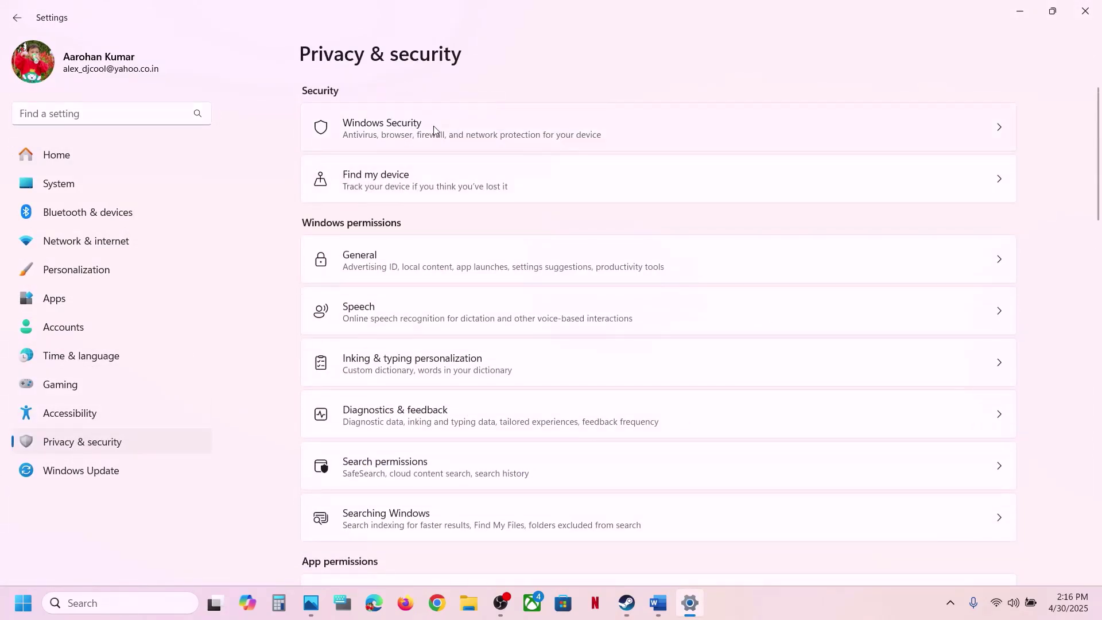
pyautogui.click(500, 140)
pyautogui.click(411, 209)
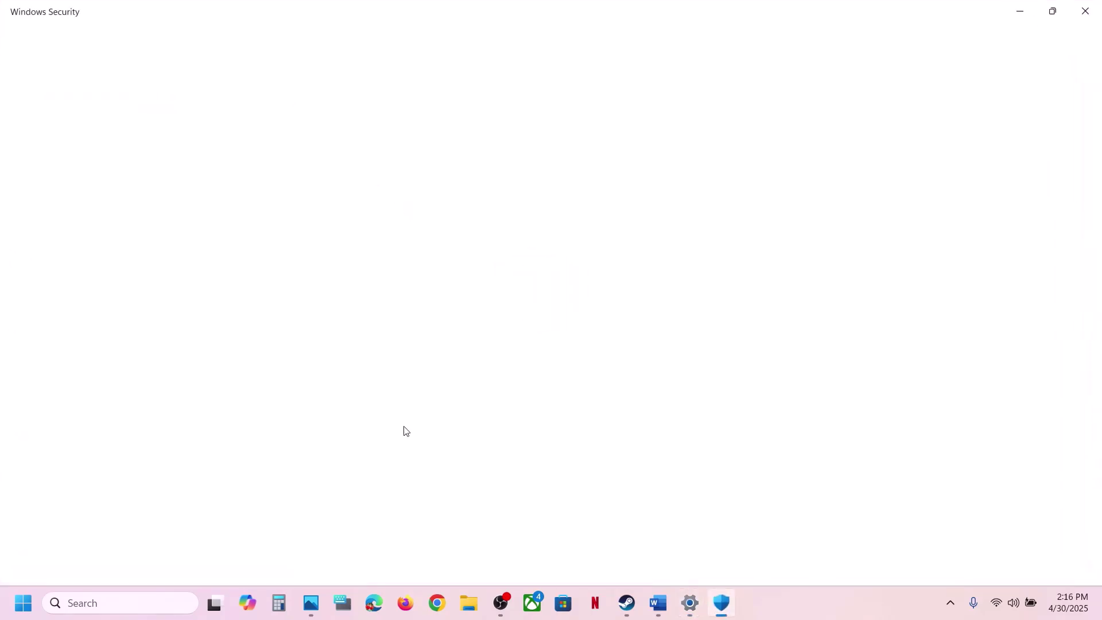
# - Under ransomware protection, add Wuthering Waves.exe as a Controlled folder access allowed app
pyautogui.scroll(-3, 405, 430)
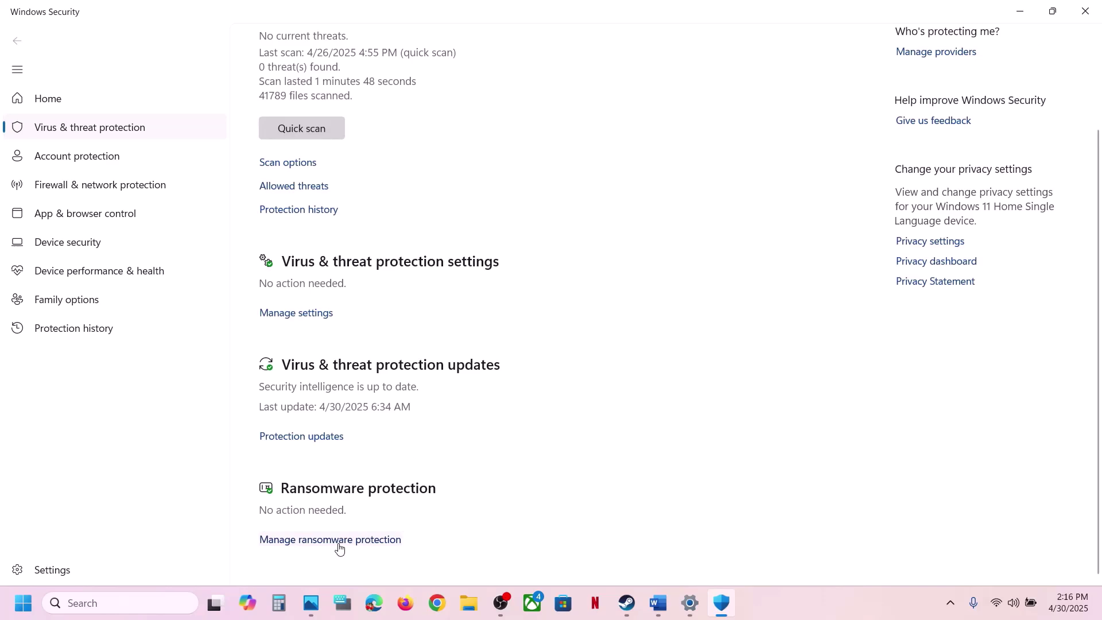
pyautogui.click(364, 541)
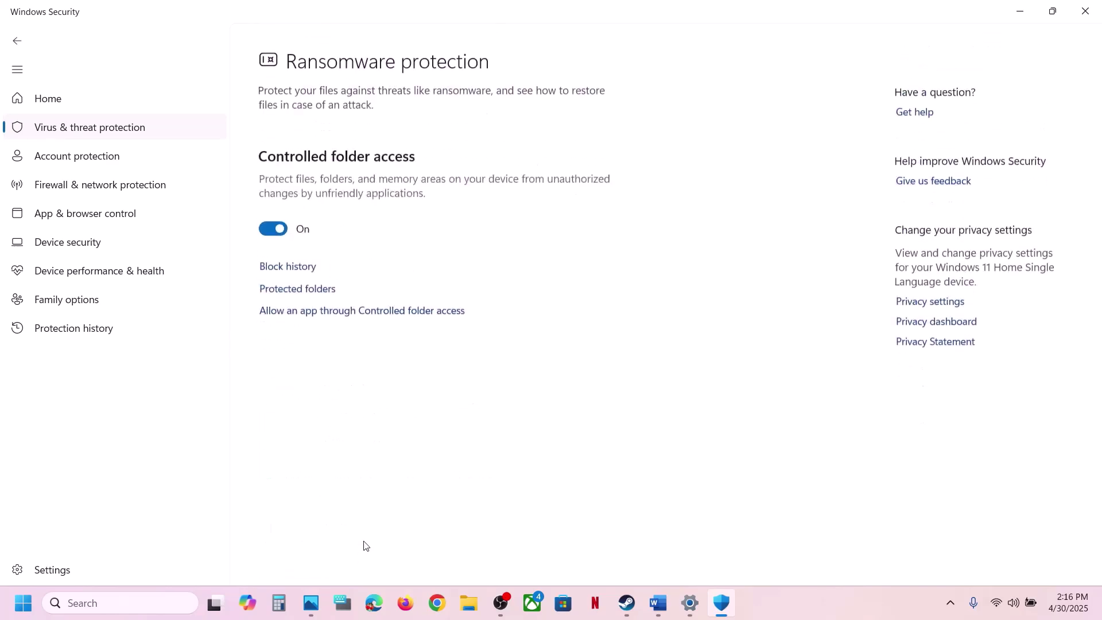
pyautogui.click(383, 305)
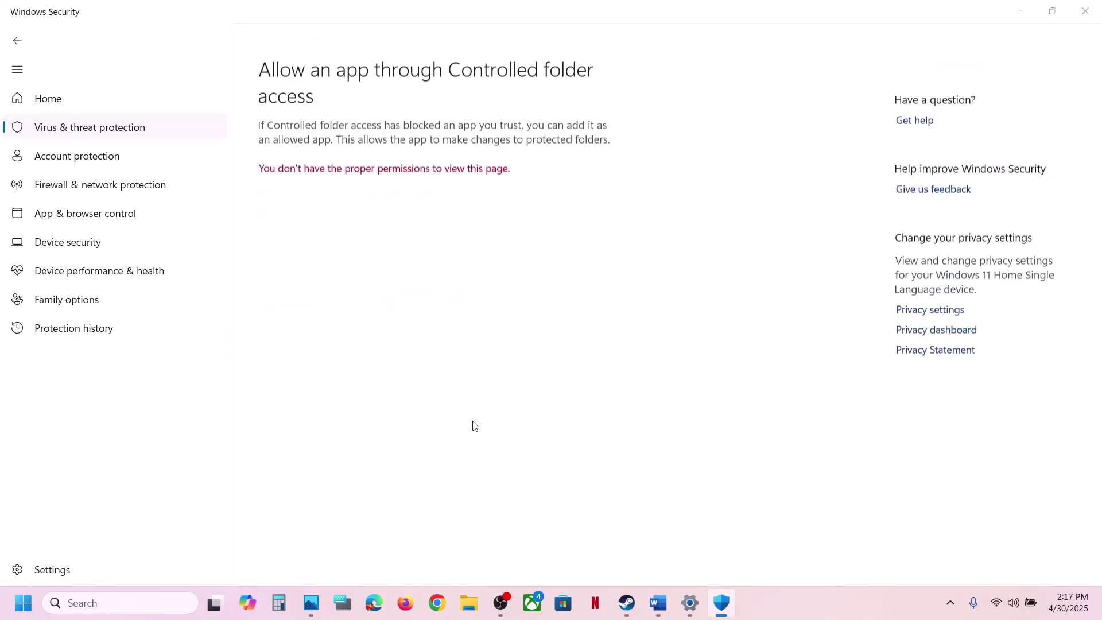
pyautogui.scroll(-3, 313, 189)
pyautogui.click(330, 54)
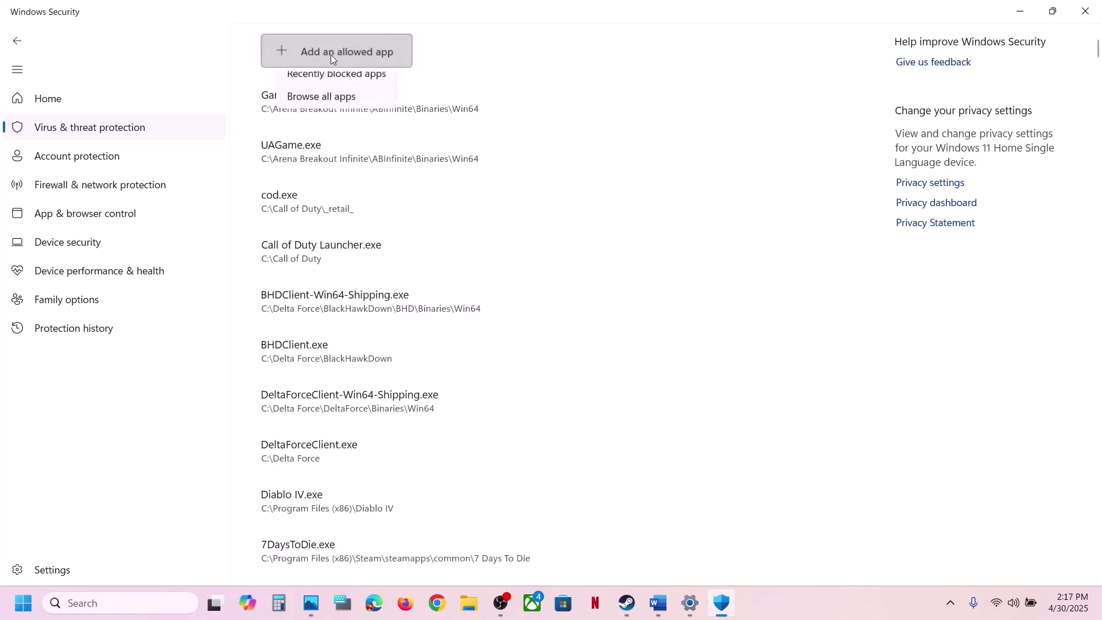
pyautogui.click(321, 106)
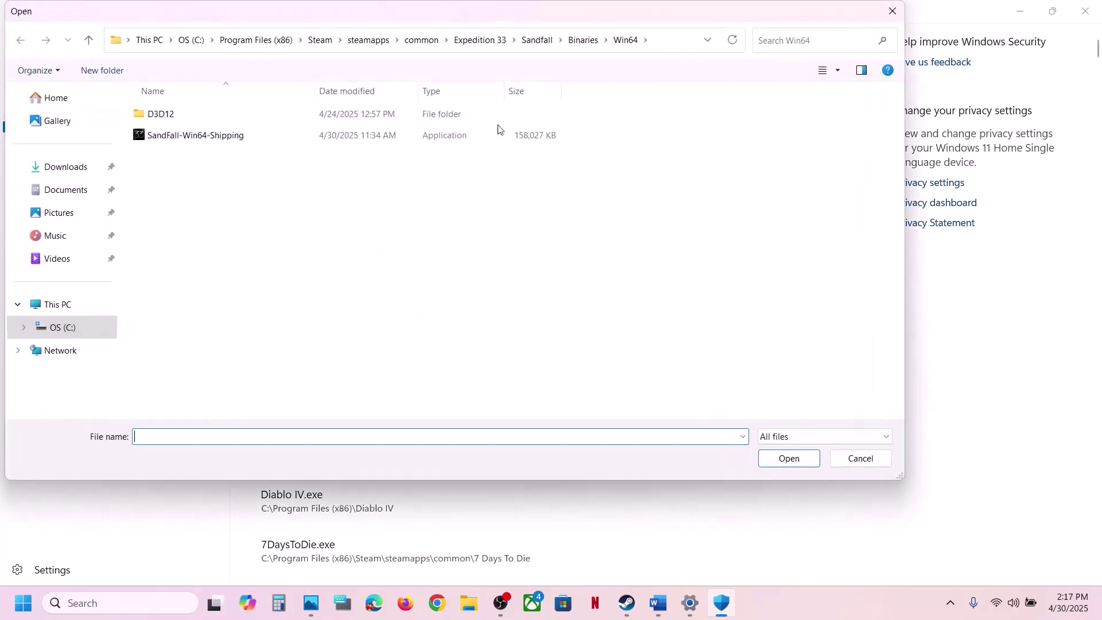
pyautogui.click(420, 41)
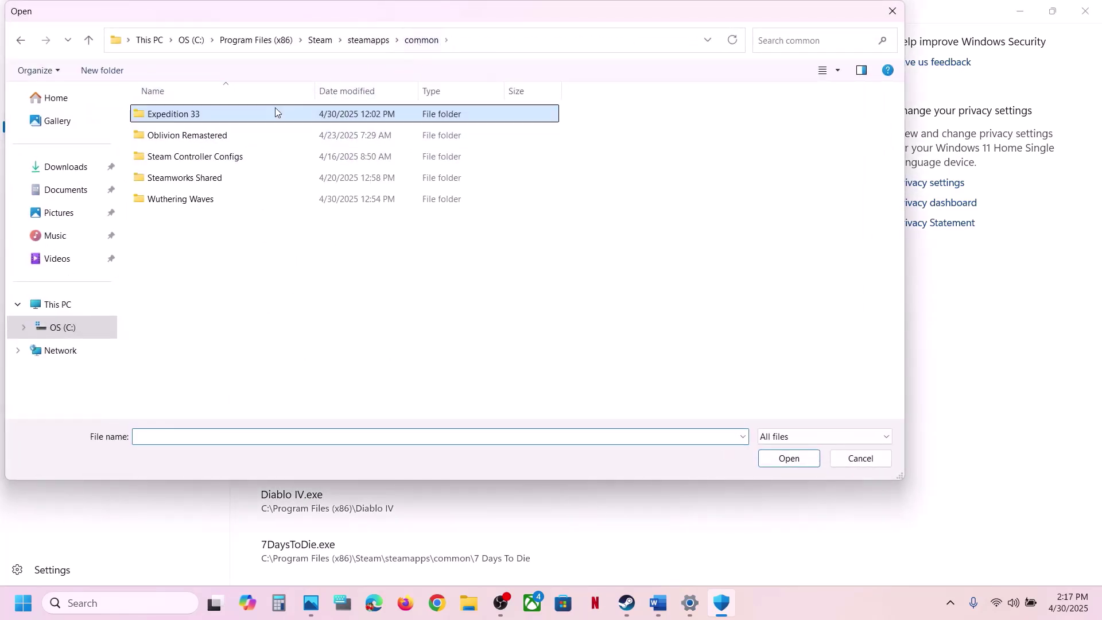
pyautogui.doubleClick(178, 201)
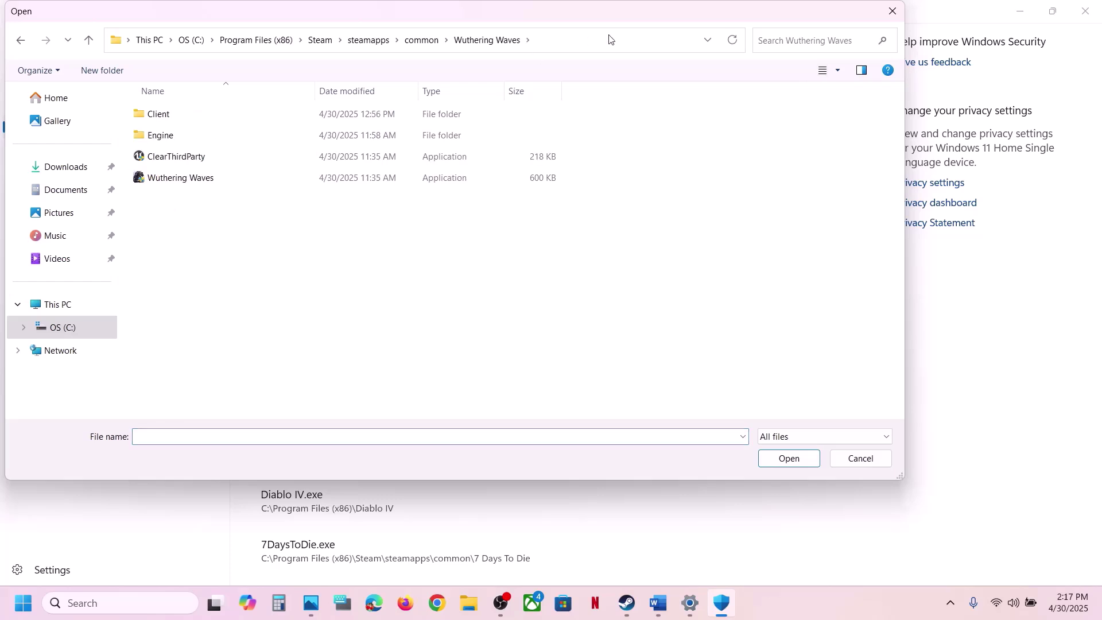
pyautogui.click(594, 40)
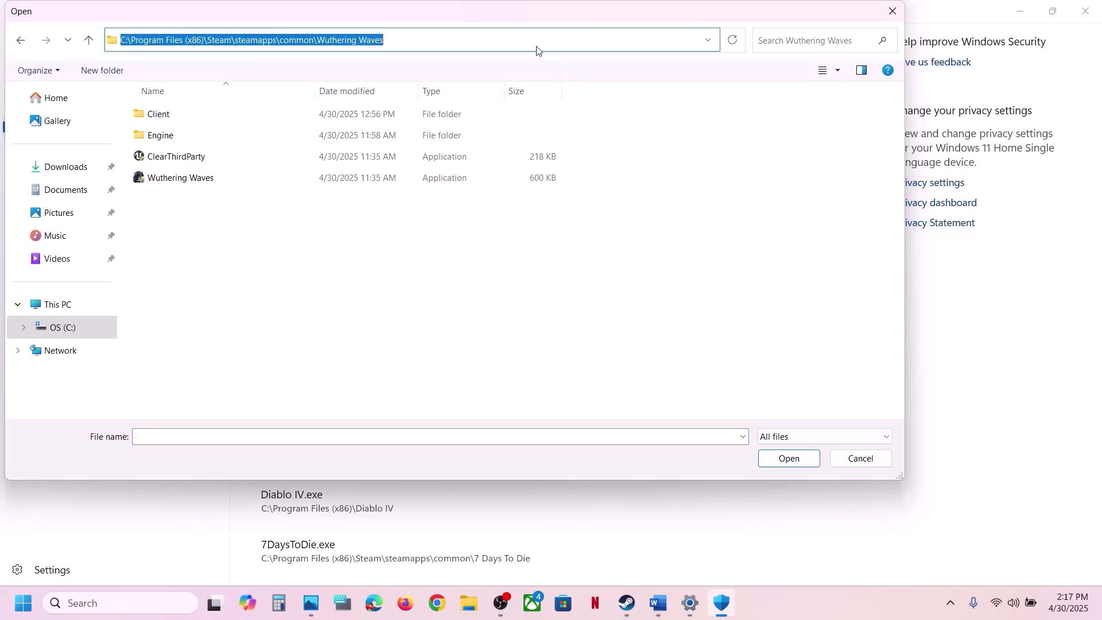
pyautogui.click(186, 179)
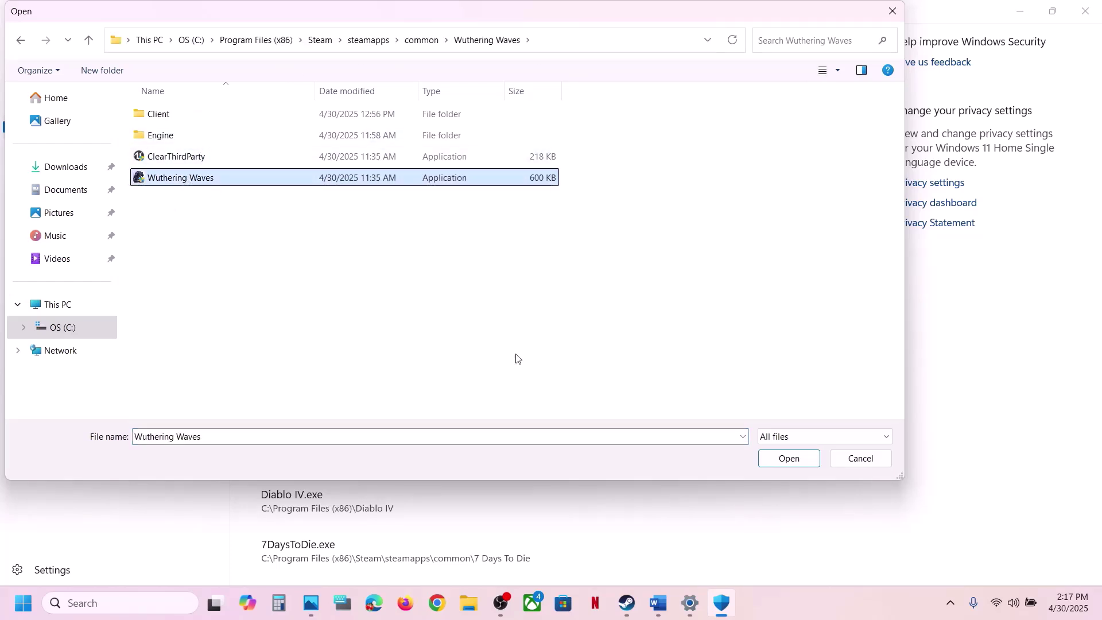
pyautogui.click(780, 463)
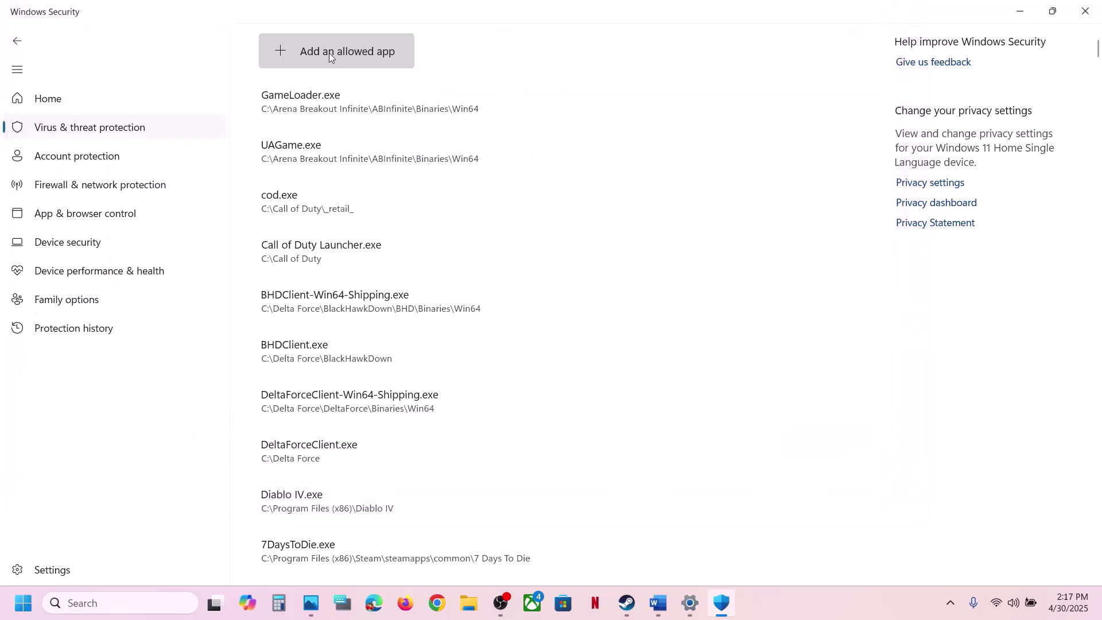
# - Add Client-Win64-Shipping.exe from Client\Binaries\Win64 as another allowed app
pyautogui.click(329, 65)
pyautogui.click(351, 109)
pyautogui.doubleClick(160, 118)
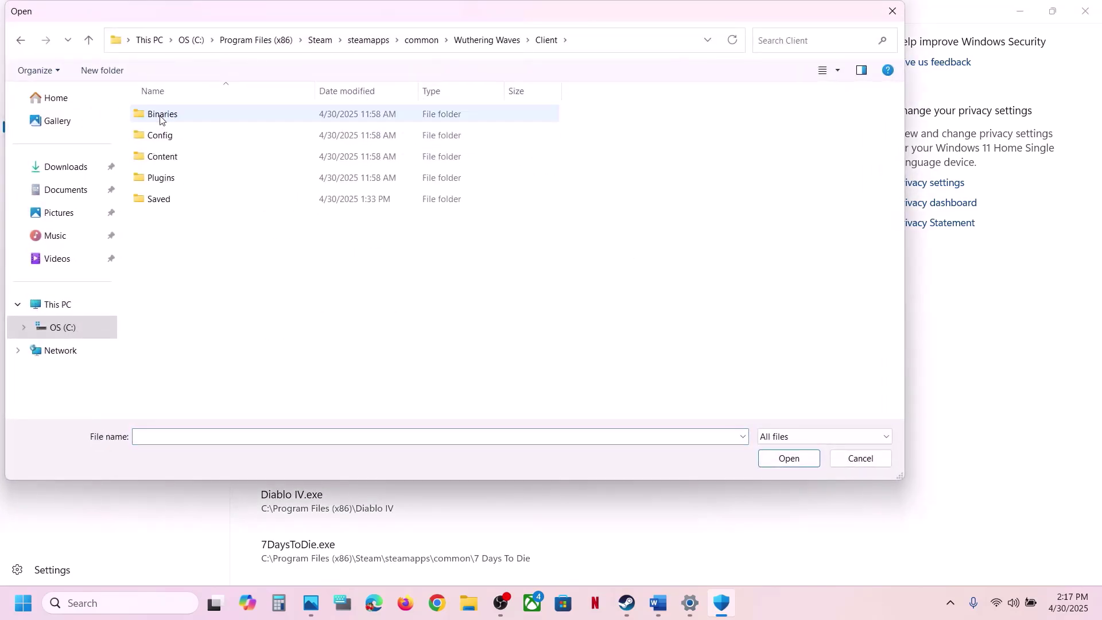
pyautogui.doubleClick(160, 118)
pyautogui.click(161, 117)
pyautogui.doubleClick(161, 118)
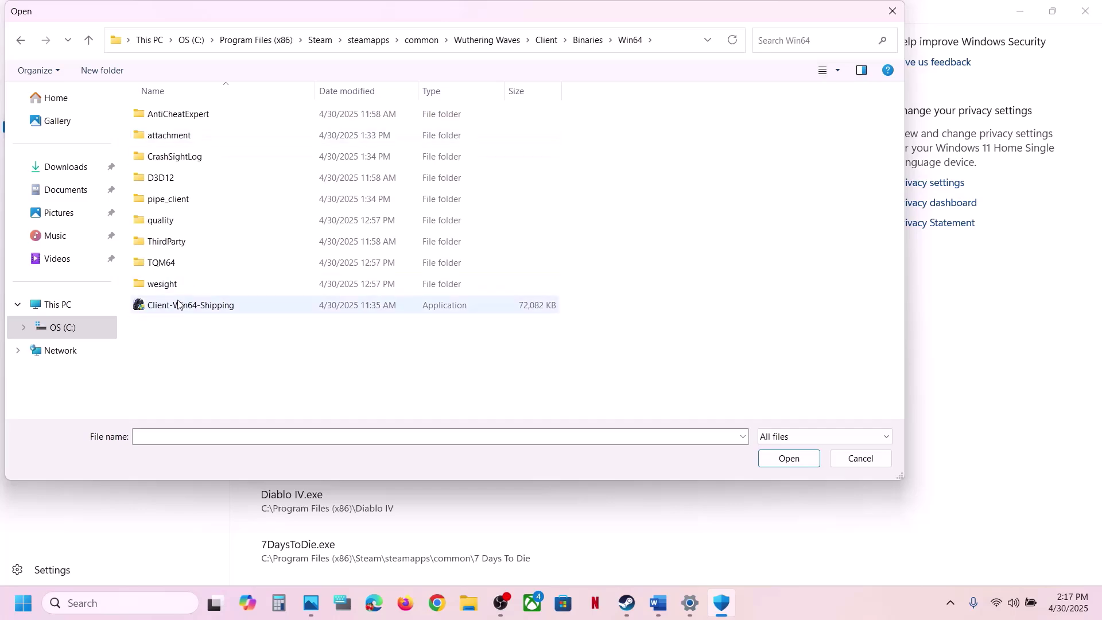
pyautogui.click(248, 305)
pyautogui.click(778, 459)
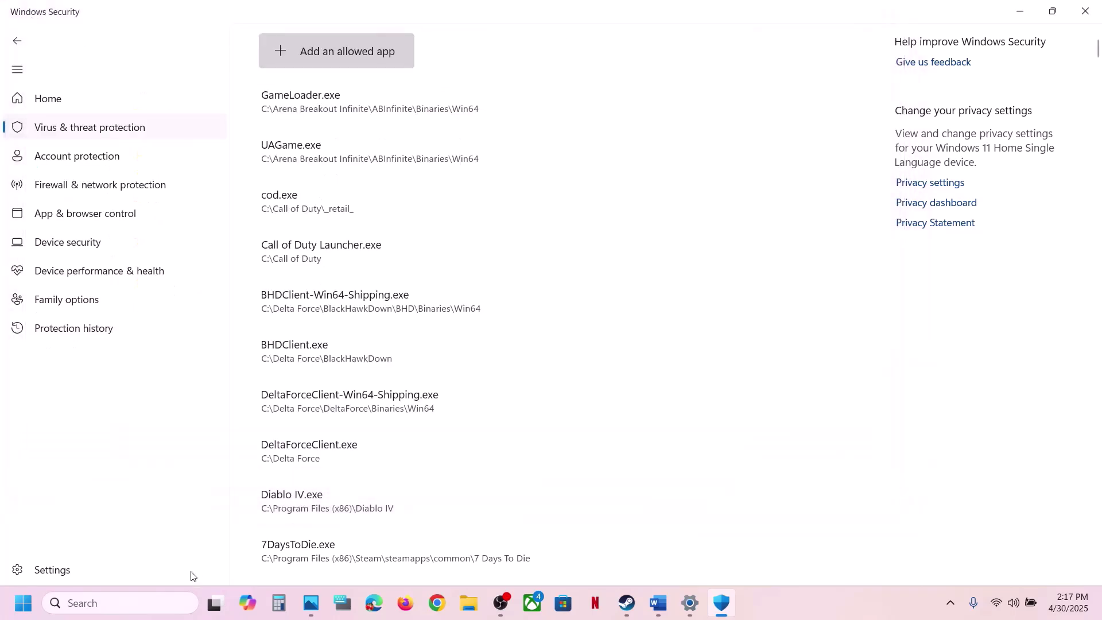
# - Open Windows Defender Firewall's allowed-apps list in Control Panel and unlock it for editing
pyautogui.click(153, 601)
pyautogui.write('control4')
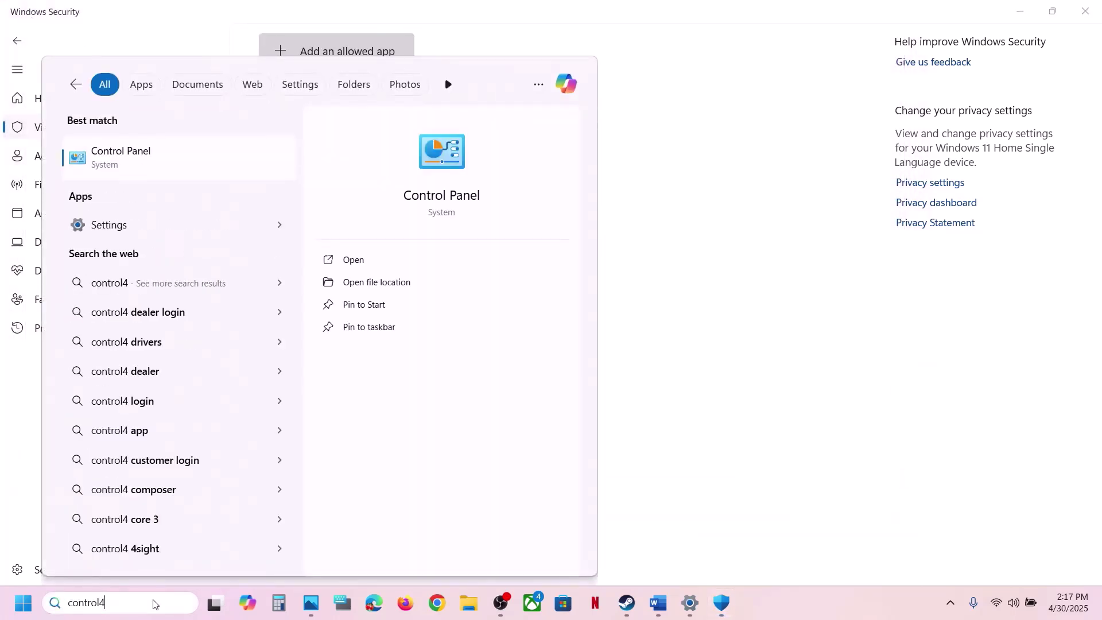
pyautogui.press('Return')
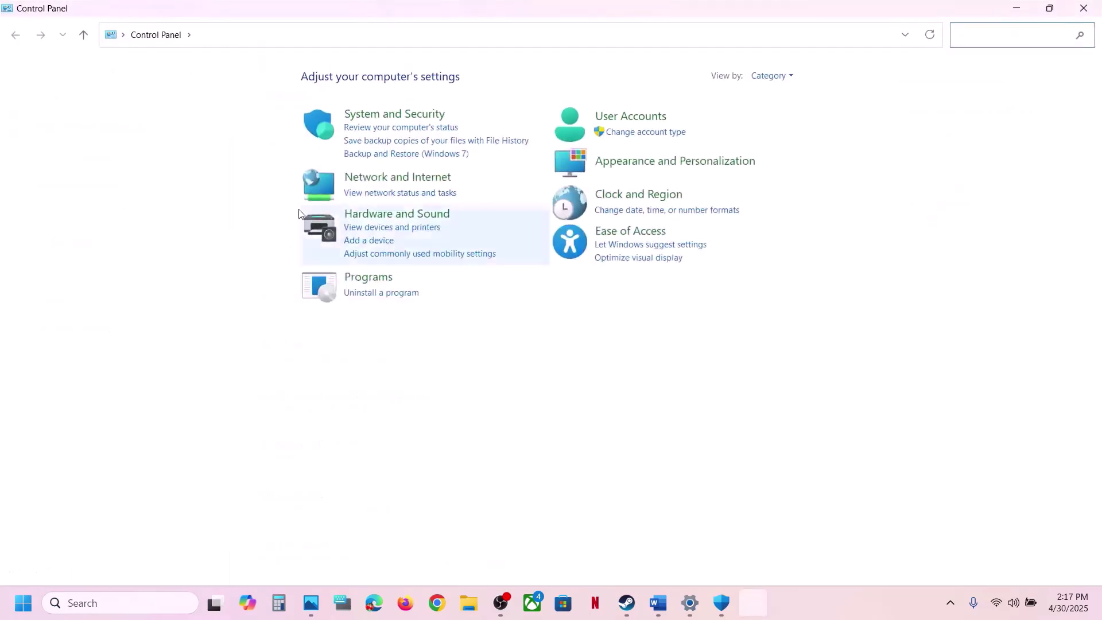
pyautogui.click(407, 114)
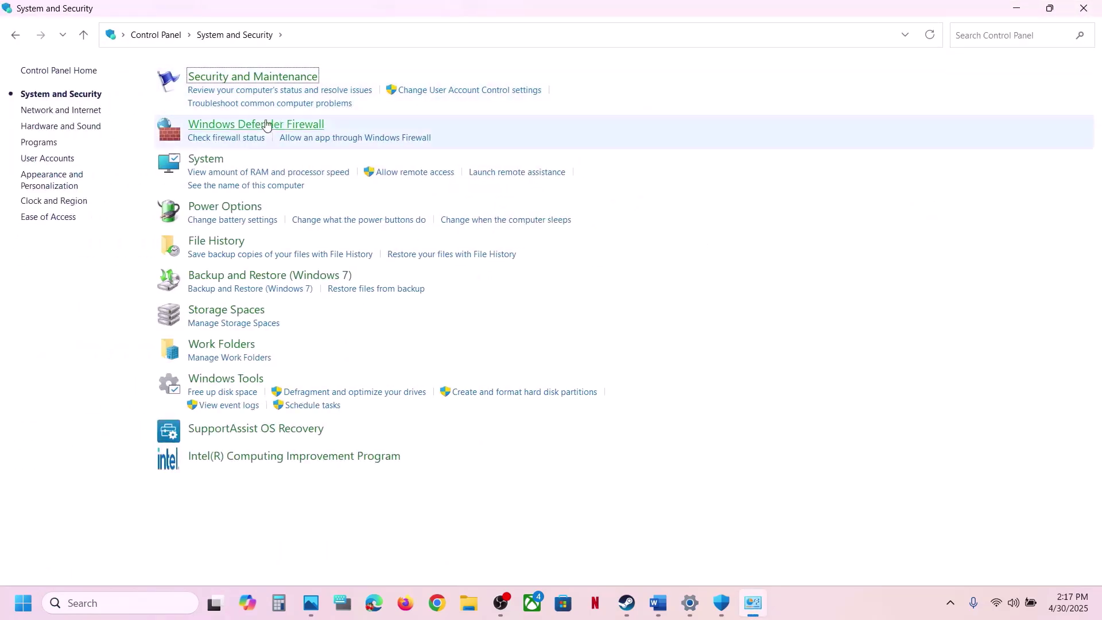
pyautogui.click(266, 127)
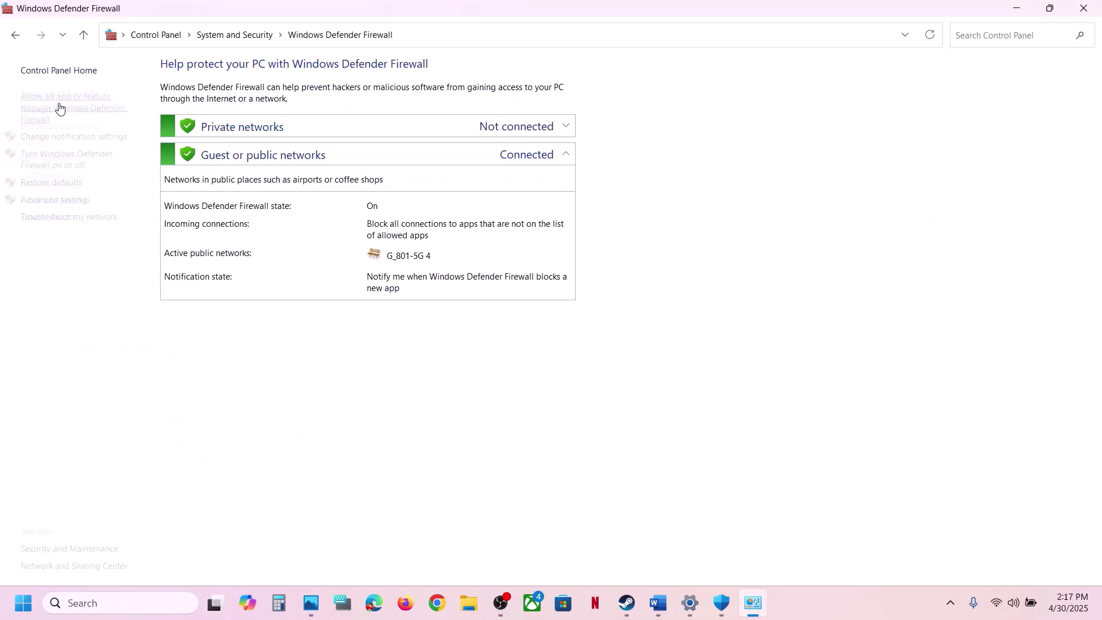
pyautogui.click(79, 110)
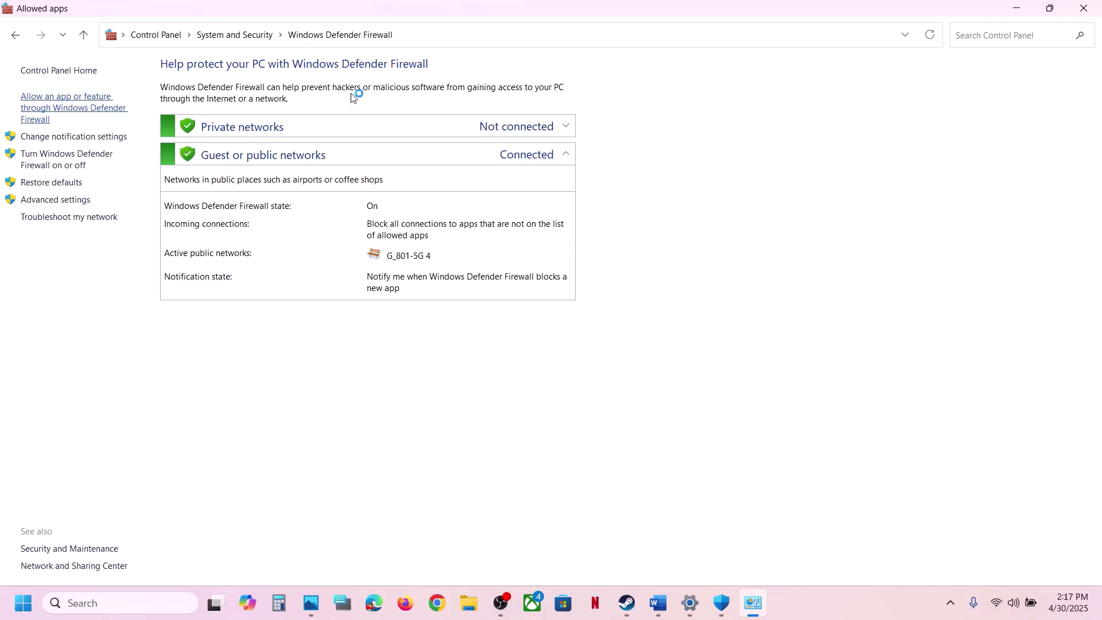
pyautogui.click(730, 112)
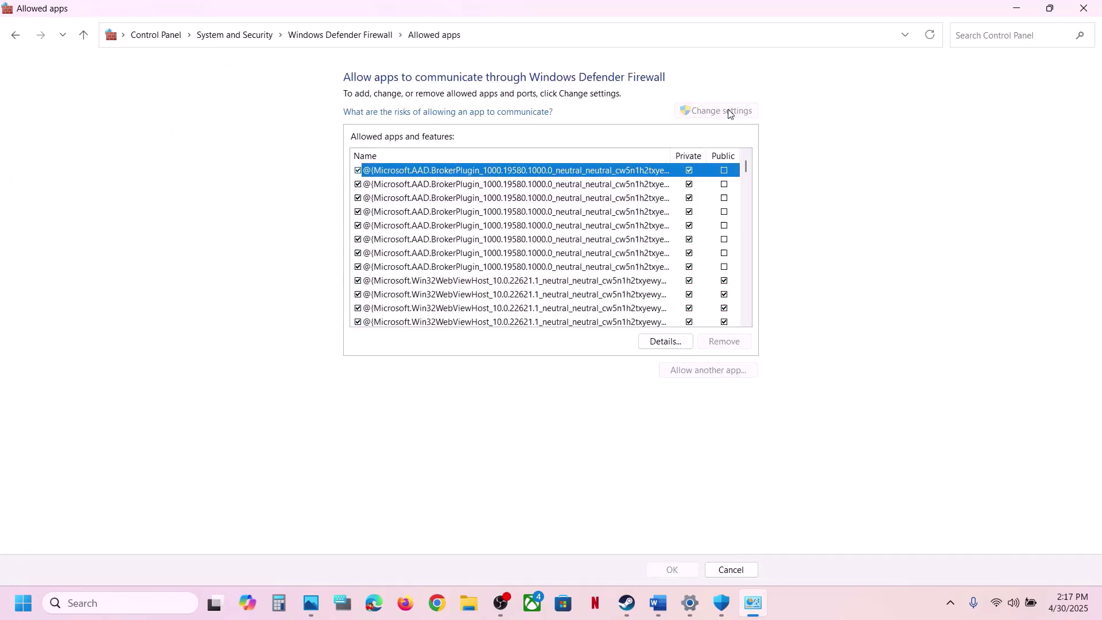
# - Try adding the Wuthering Waves launcher, which turns out to be already in the exceptions list
pyautogui.click(715, 368)
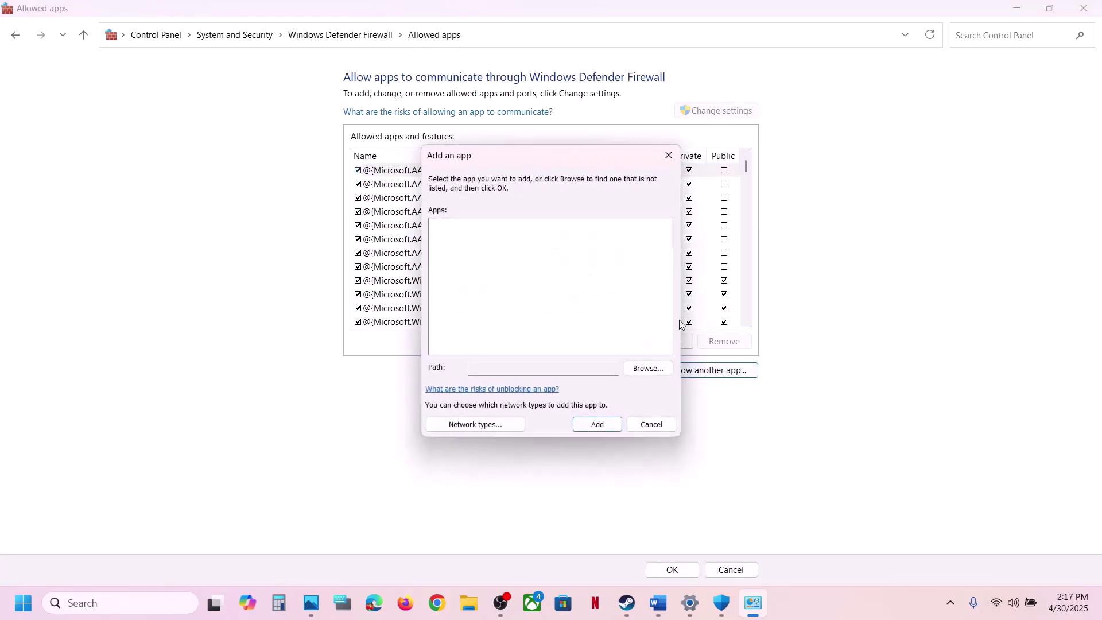
pyautogui.click(641, 371)
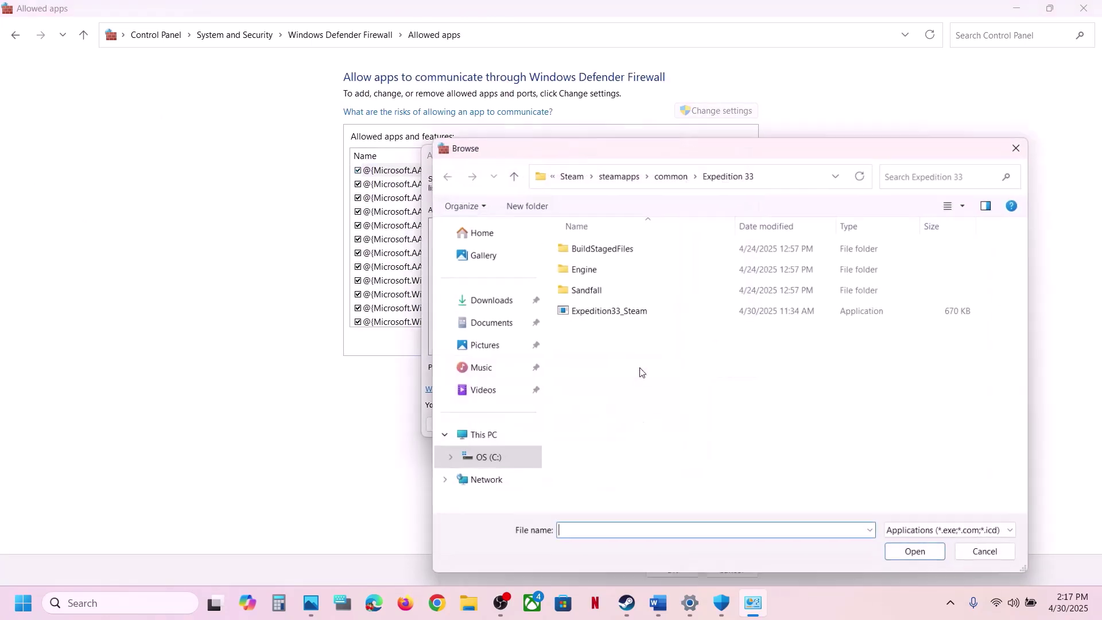
pyautogui.click(670, 173)
pyautogui.doubleClick(599, 331)
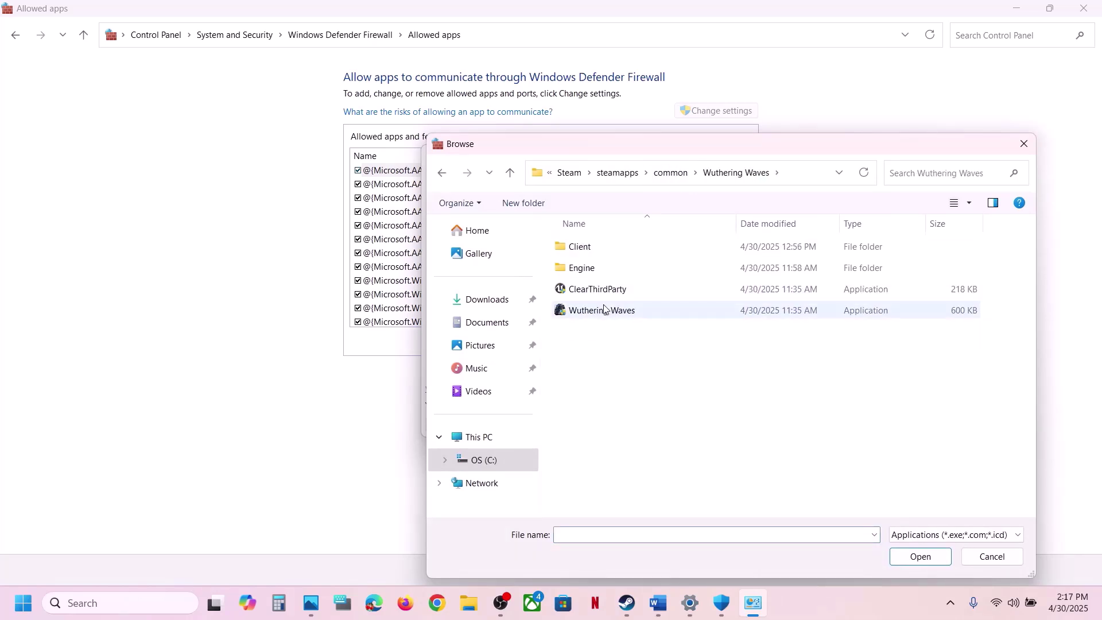
pyautogui.click(602, 310)
pyautogui.click(920, 556)
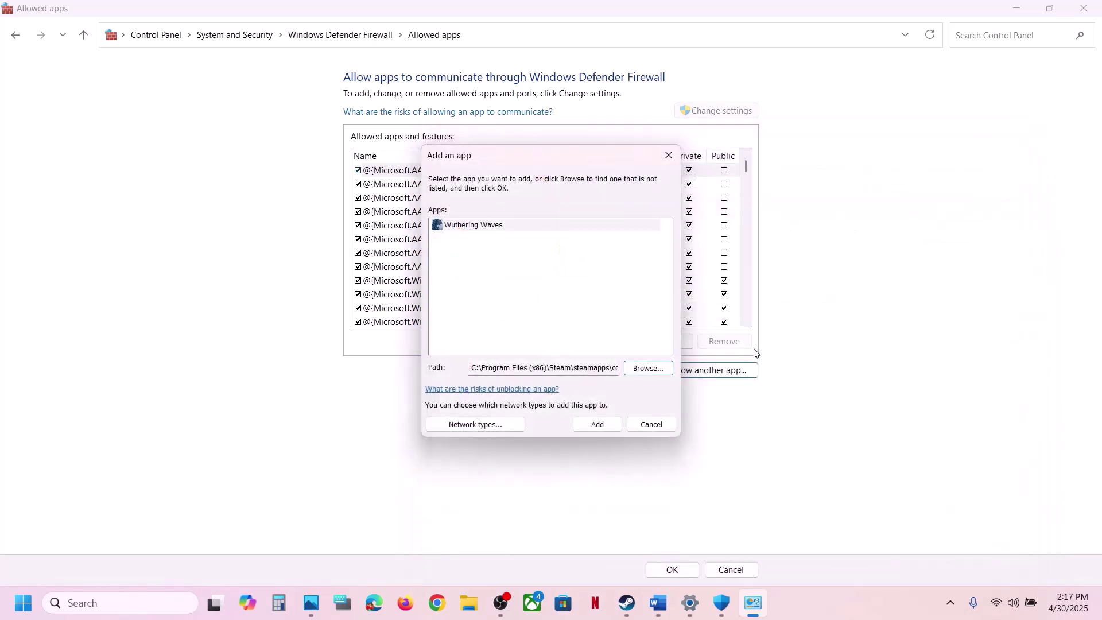
pyautogui.click(613, 419)
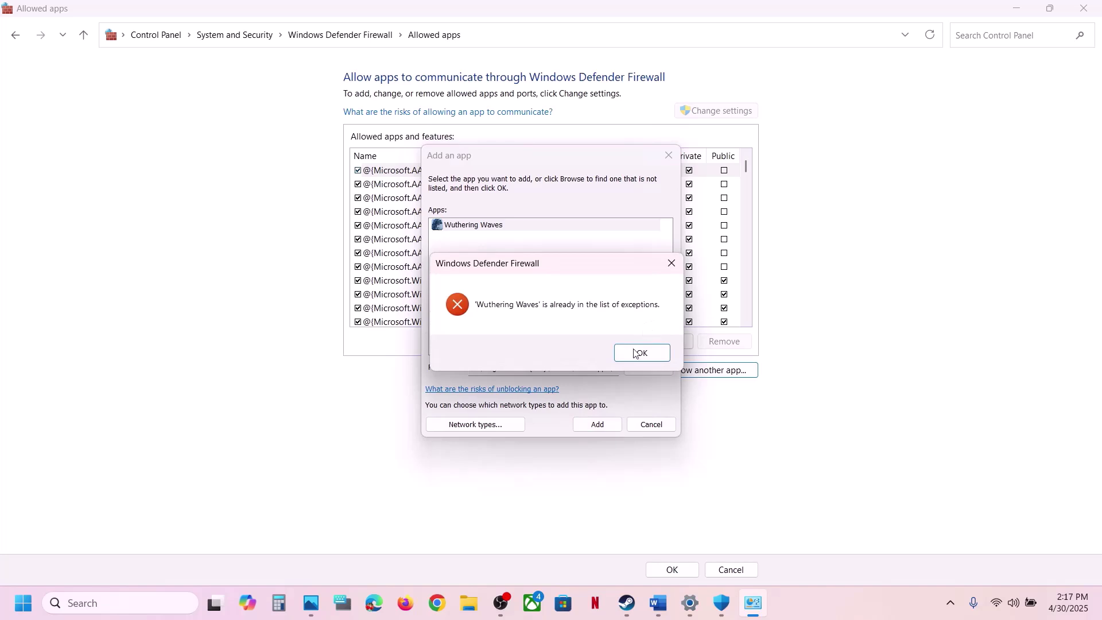
pyautogui.click(636, 353)
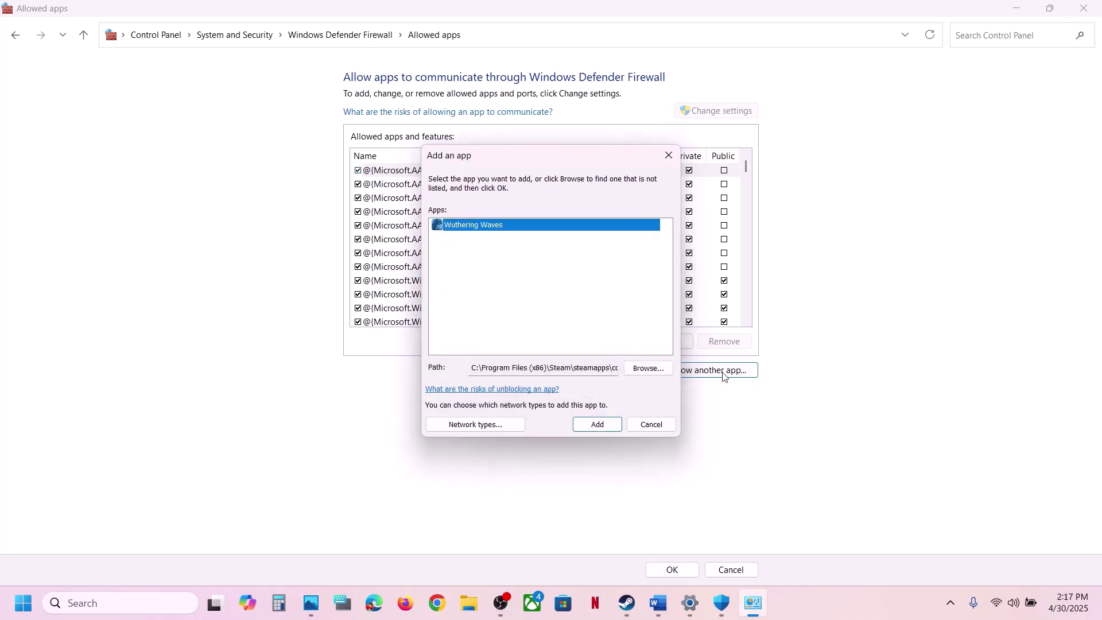
# - Add Client-Win64-Shipping from Client\Binaries\Win64 to the allowed apps and close the window
pyautogui.click(648, 368)
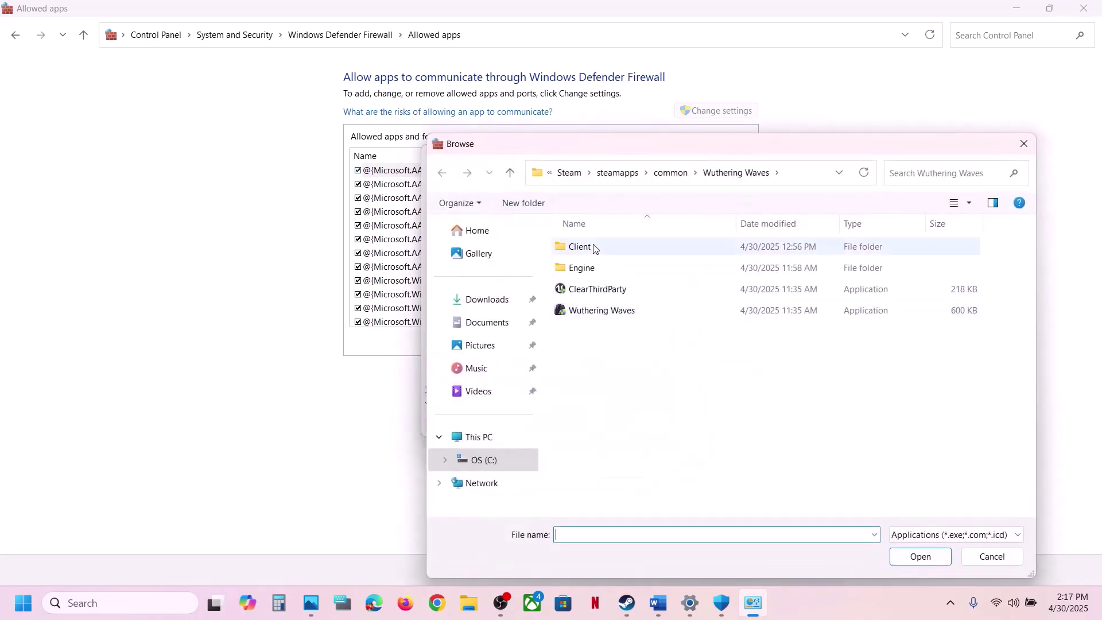
pyautogui.click(593, 248)
pyautogui.doubleClick(593, 248)
pyautogui.doubleClick(584, 246)
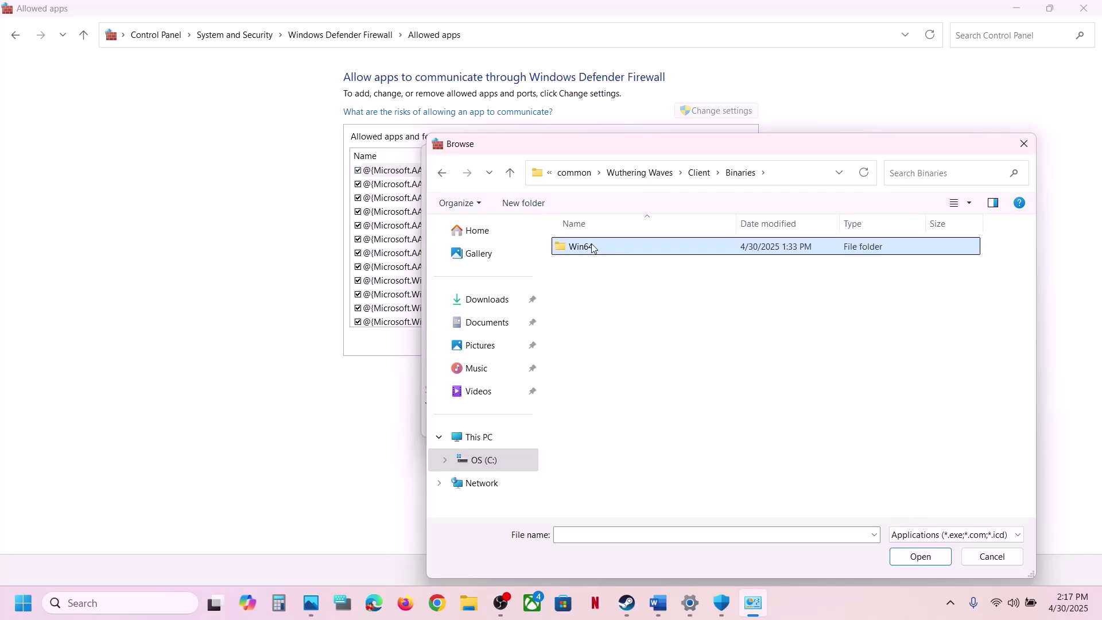
pyautogui.doubleClick(583, 247)
pyautogui.doubleClick(625, 436)
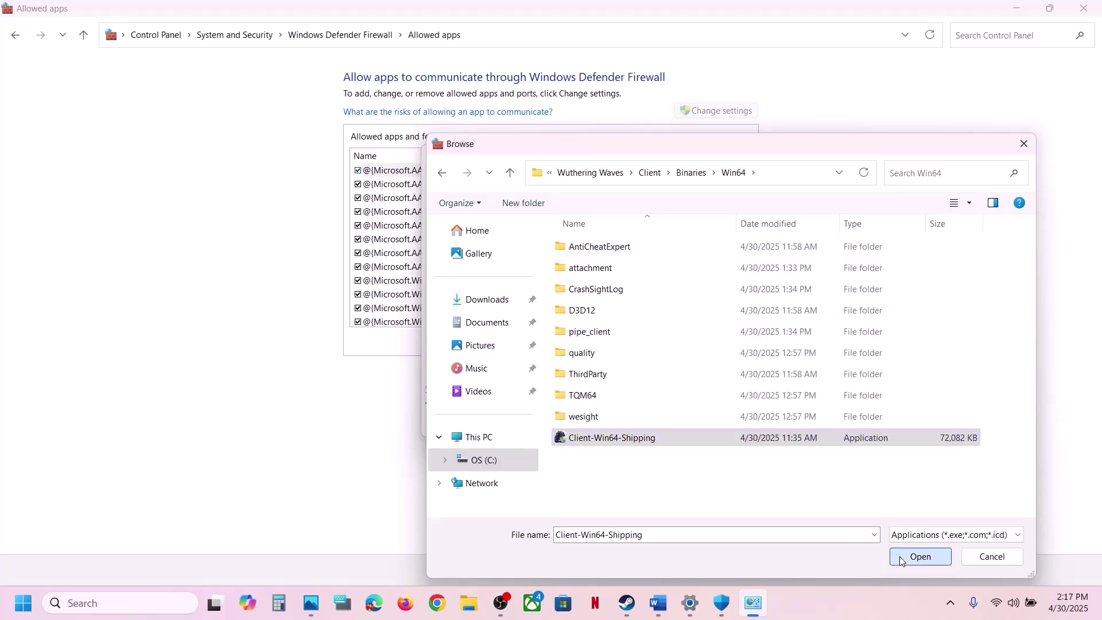
pyautogui.click(594, 430)
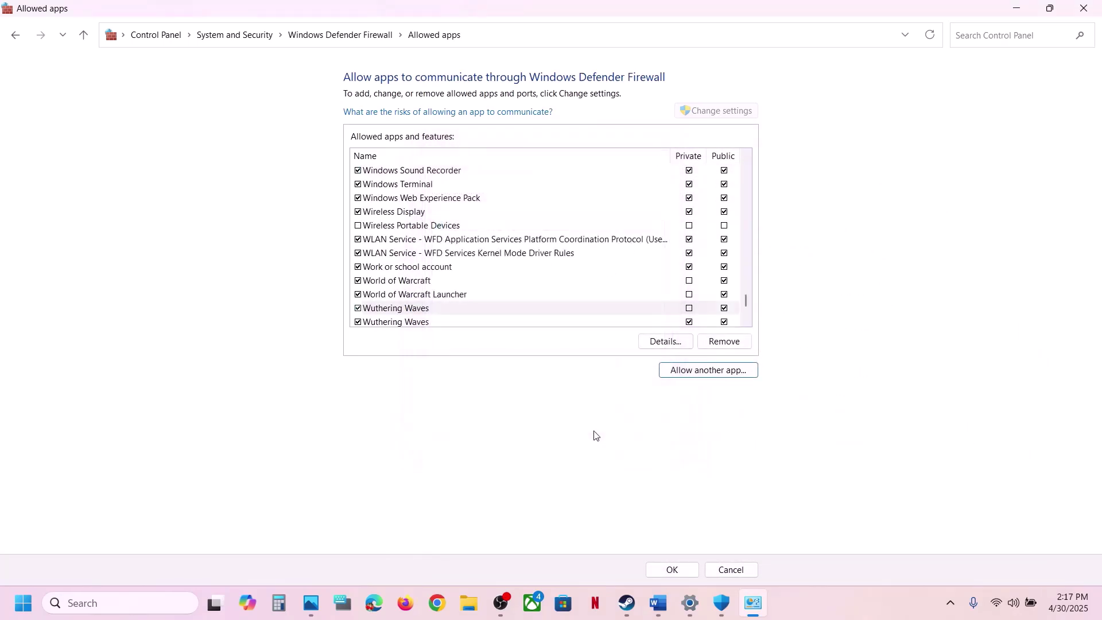
pyautogui.click(411, 313)
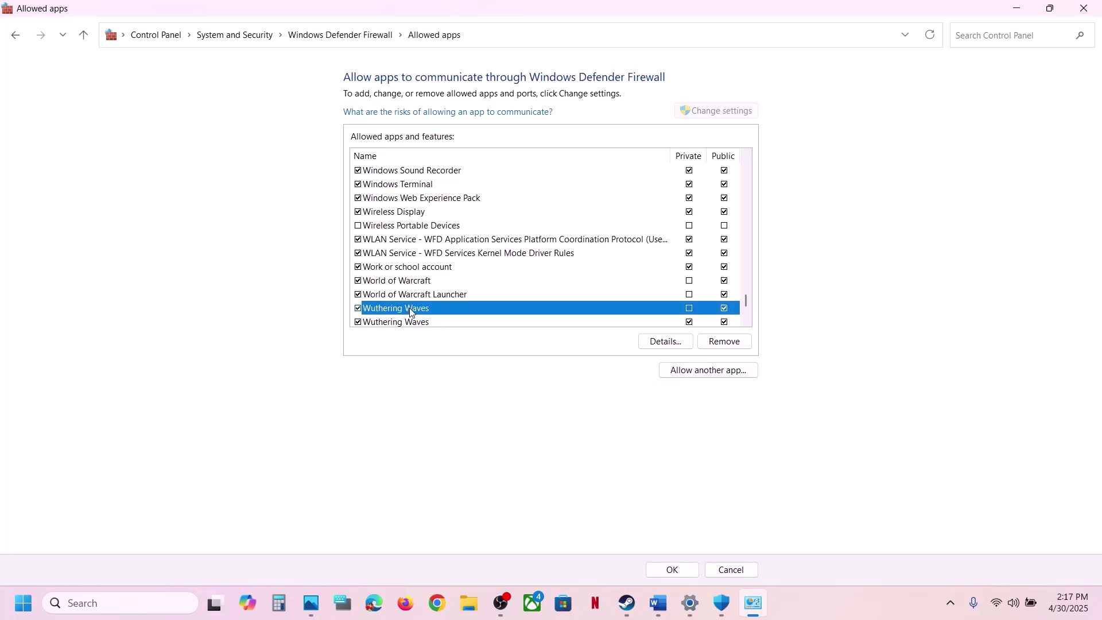
pyautogui.click(1092, 10)
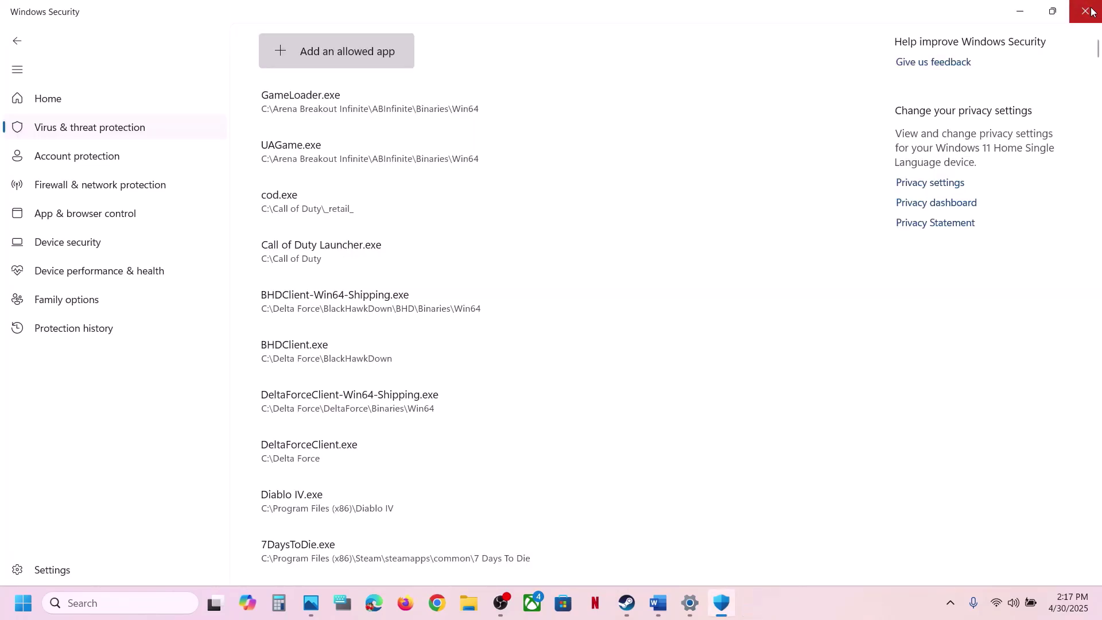
# - Close Windows Security and Settings, then highlight part of the Step 7 heading in the Word notes
pyautogui.click(1092, 10)
pyautogui.click(1082, 13)
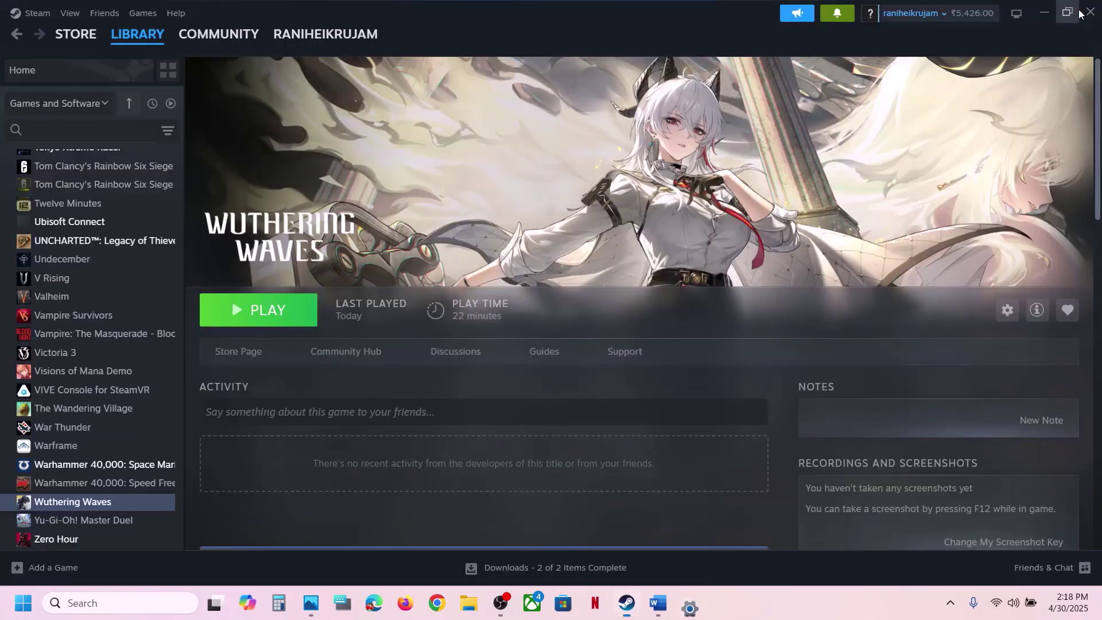
pyautogui.click(657, 602)
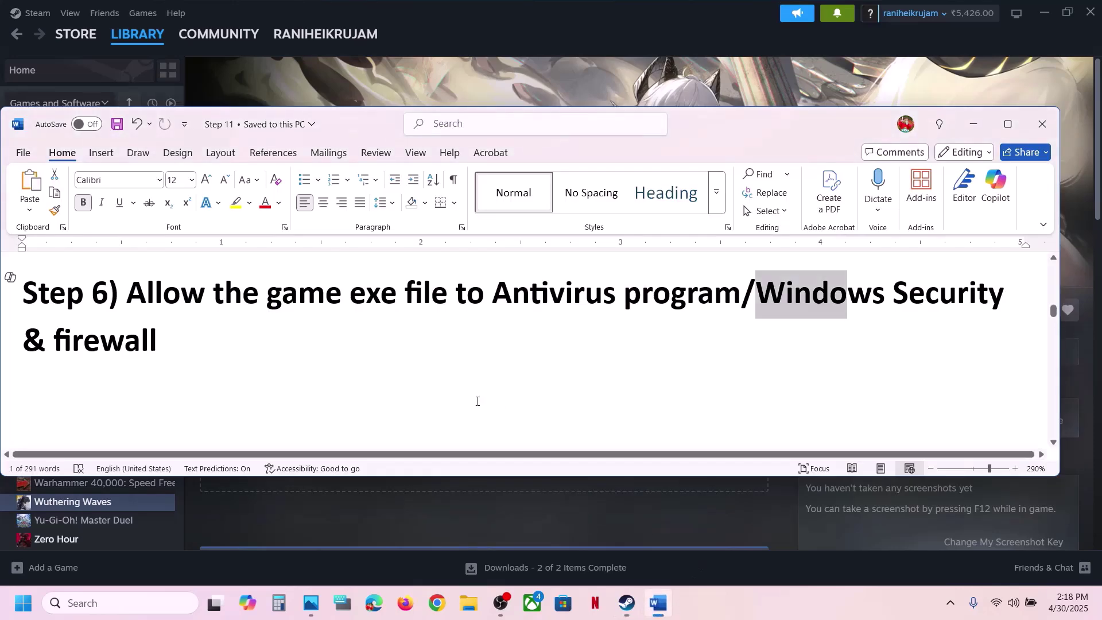
pyautogui.scroll(-5, 477, 401)
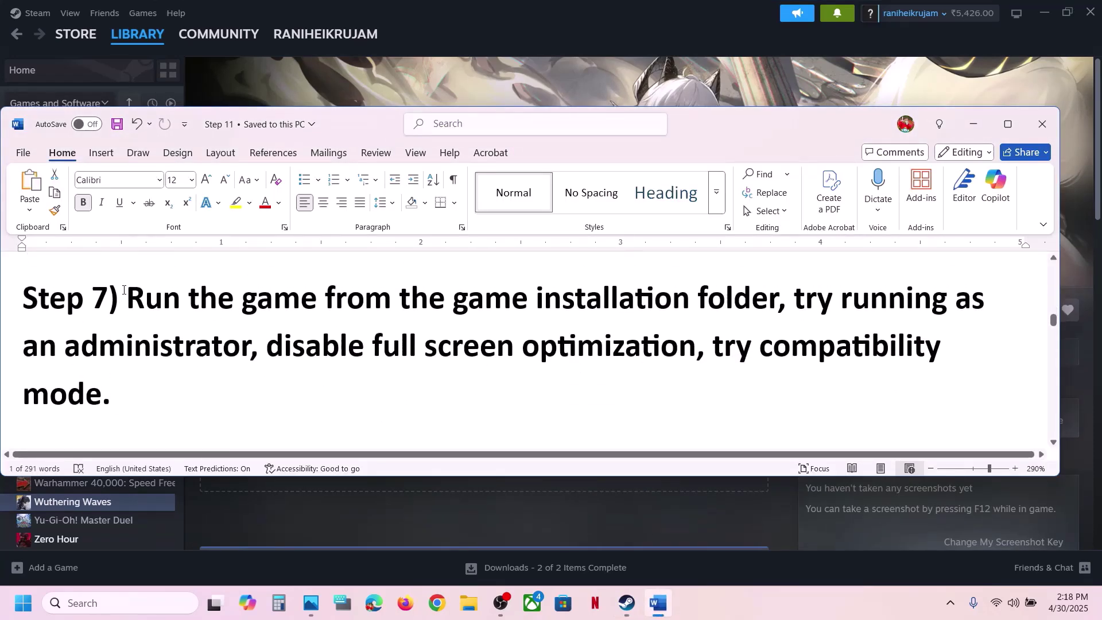
pyautogui.moveTo(128, 299); pyautogui.dragTo(347, 347)
# - Browse the Wuthering Waves local install files from the Steam library
pyautogui.click(473, 80)
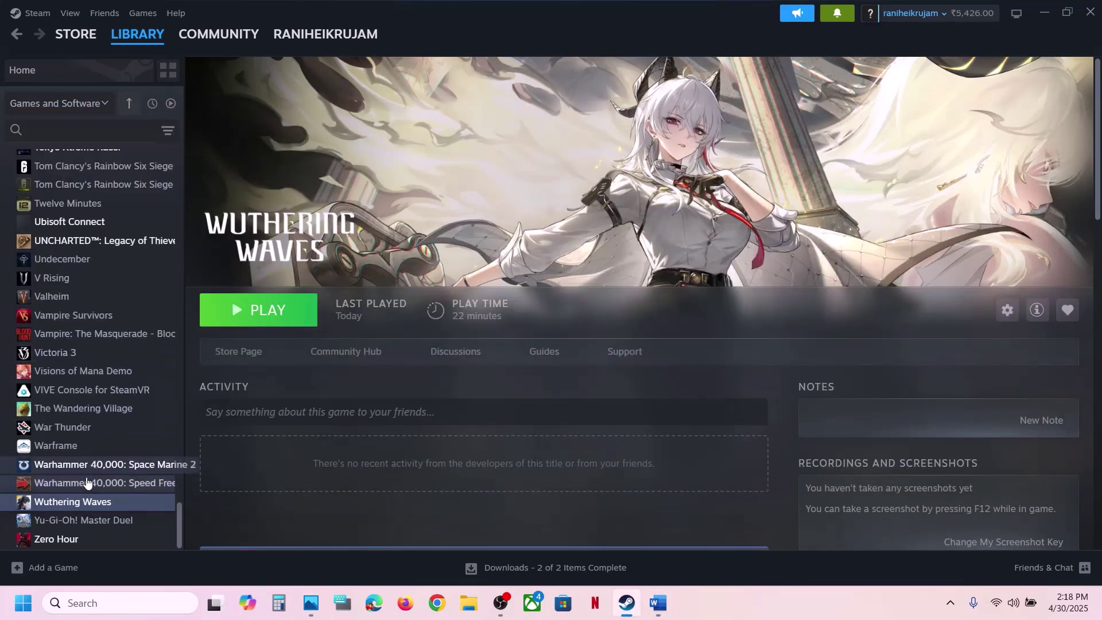
pyautogui.rightClick(74, 500)
pyautogui.moveTo(114, 459)
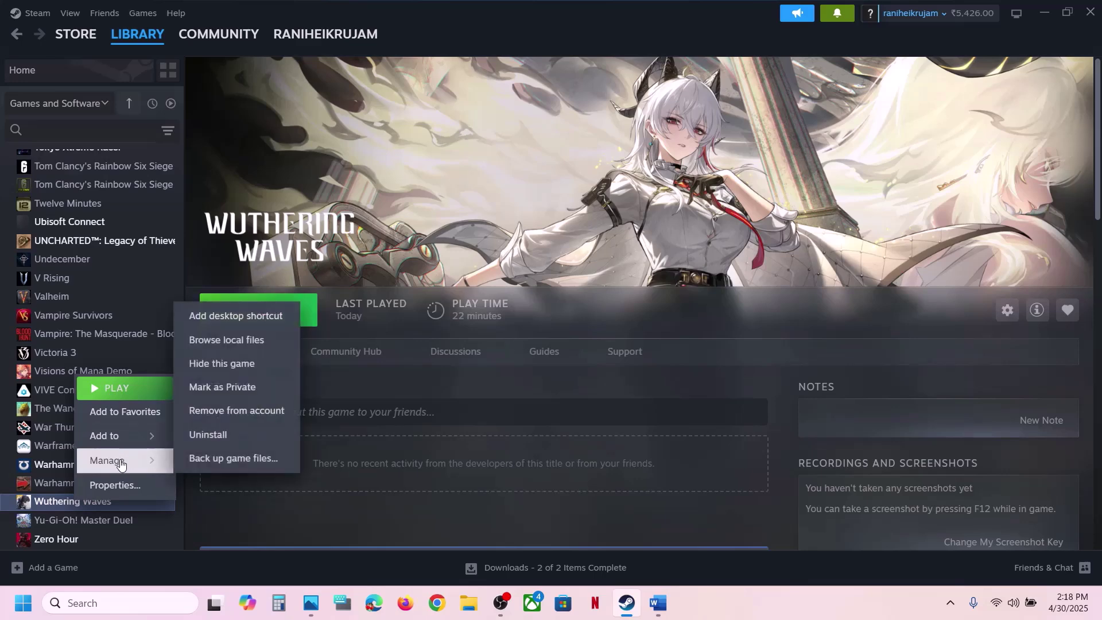
pyautogui.click(249, 340)
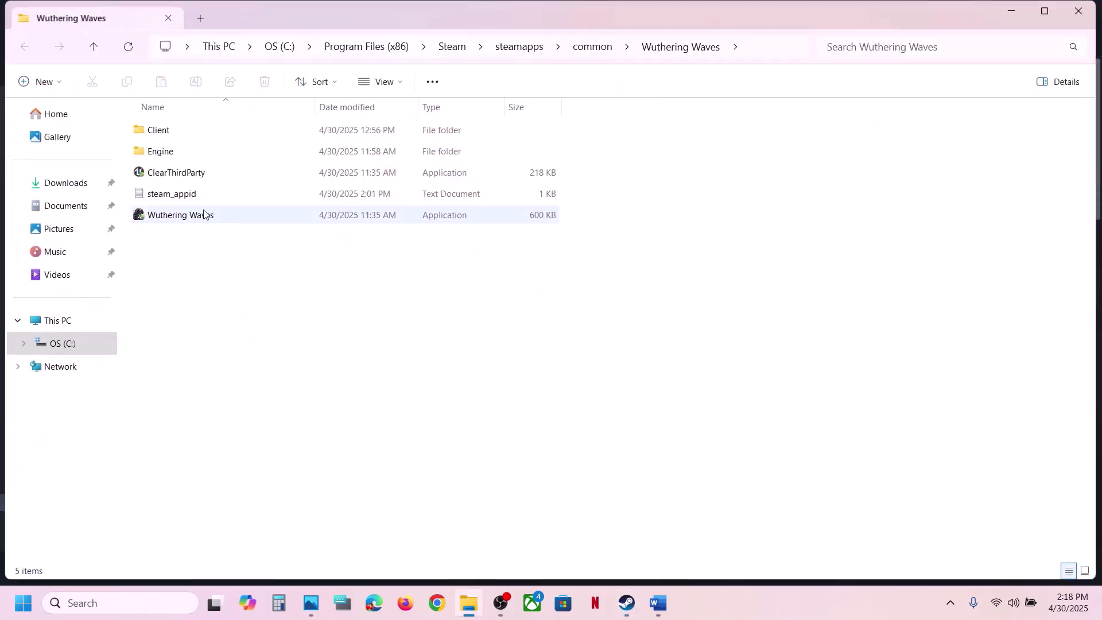
# - In Client\Binaries\Win64, set Client-Win64-Shipping to always run as administrator
pyautogui.doubleClick(161, 132)
pyautogui.doubleClick(160, 132)
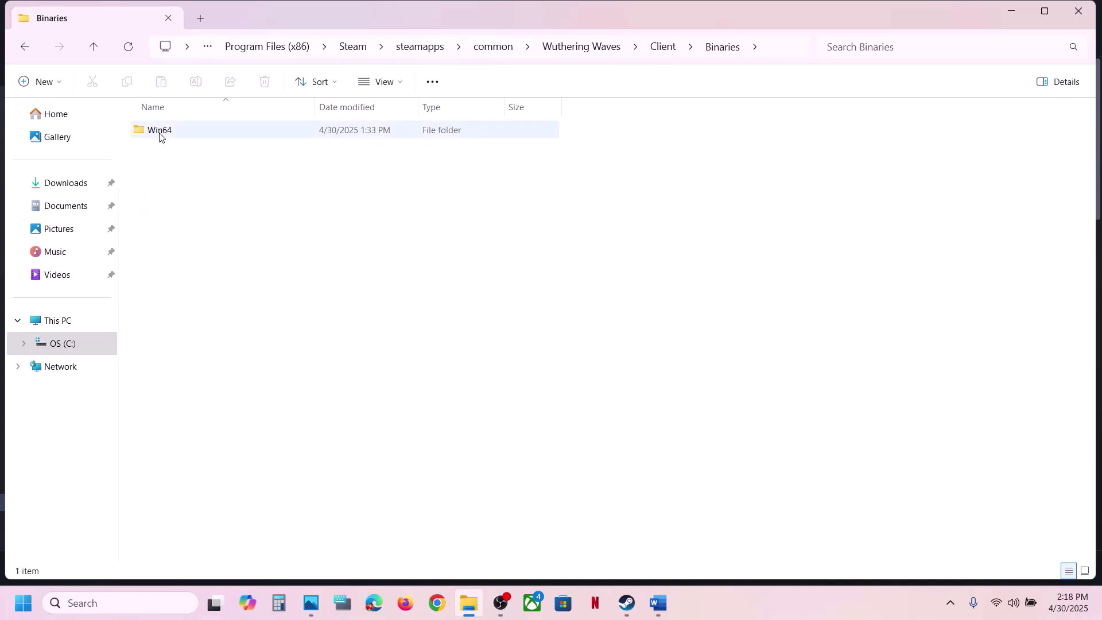
pyautogui.doubleClick(160, 130)
pyautogui.click(197, 320)
pyautogui.rightClick(197, 320)
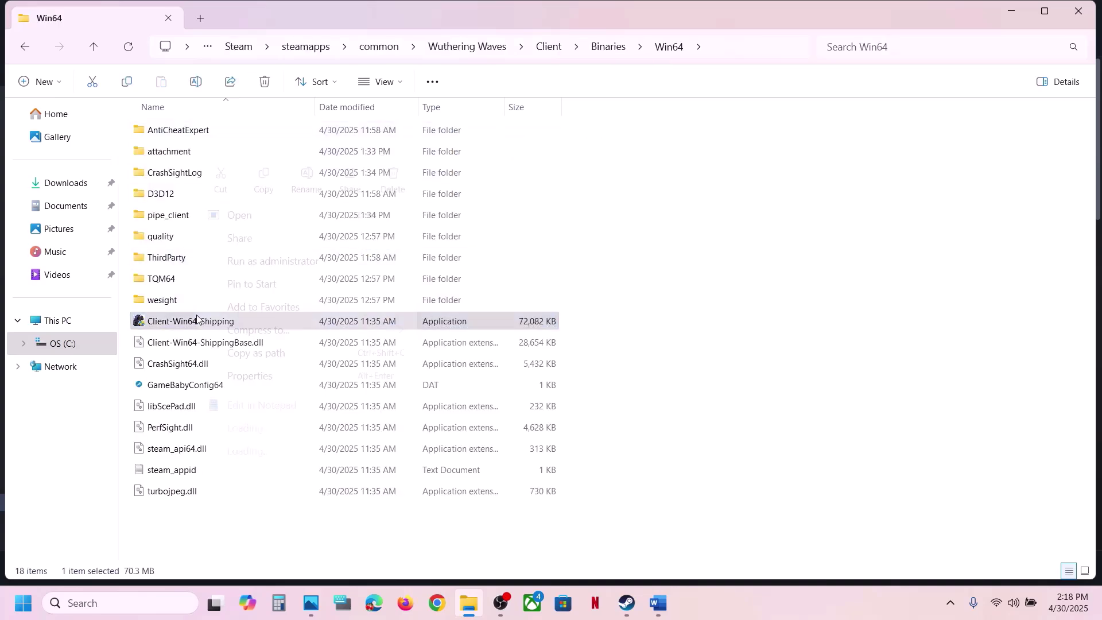
pyautogui.click(256, 380)
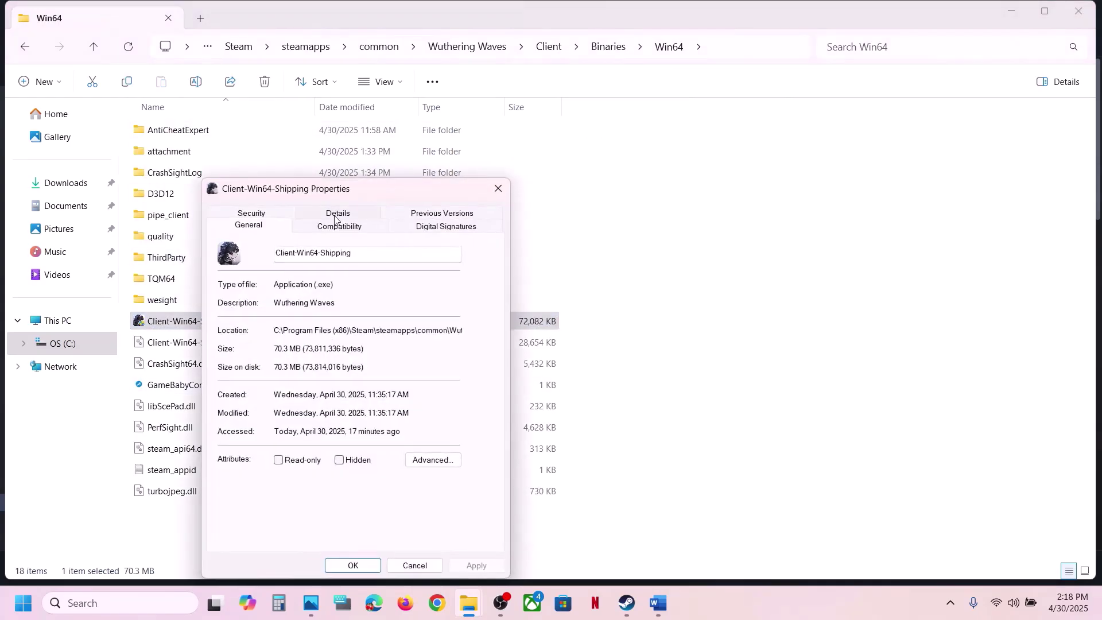
pyautogui.click(330, 227)
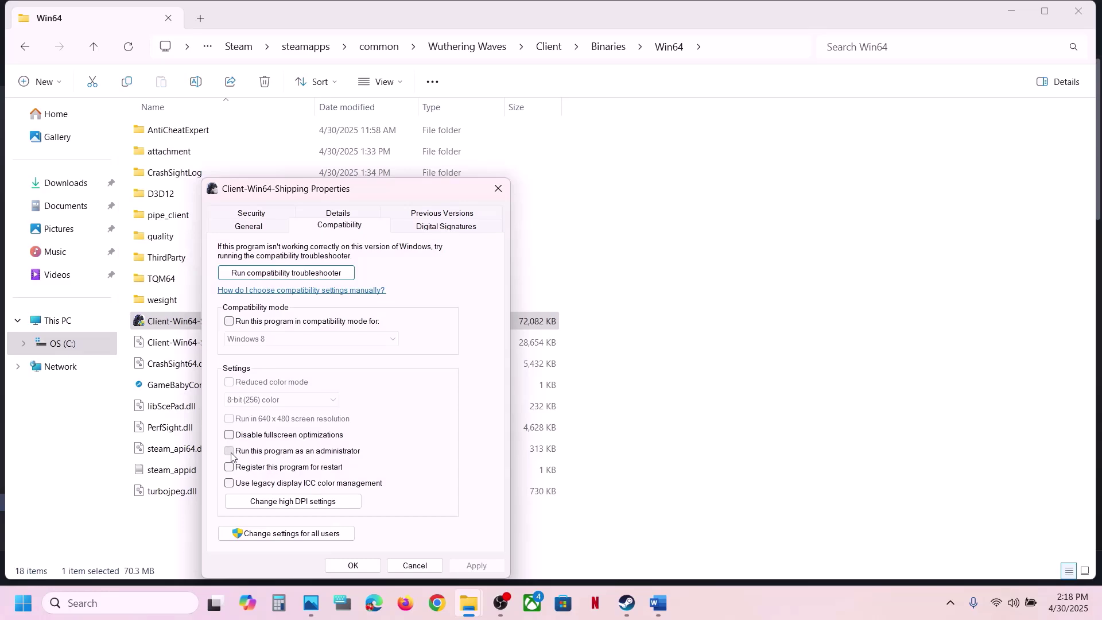
pyautogui.click(475, 566)
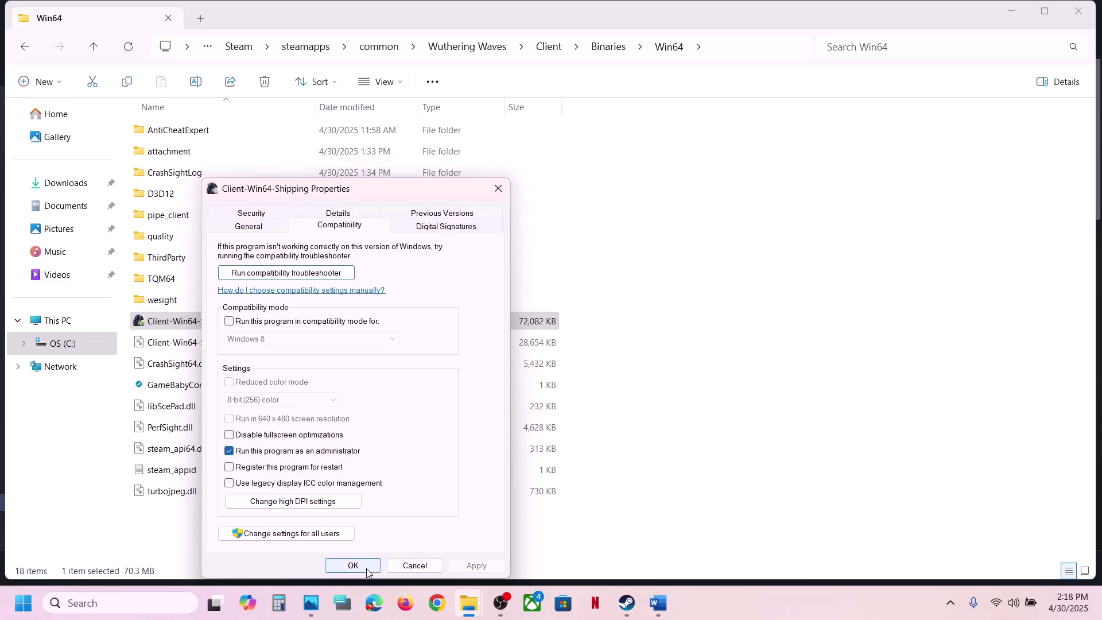
pyautogui.click(352, 566)
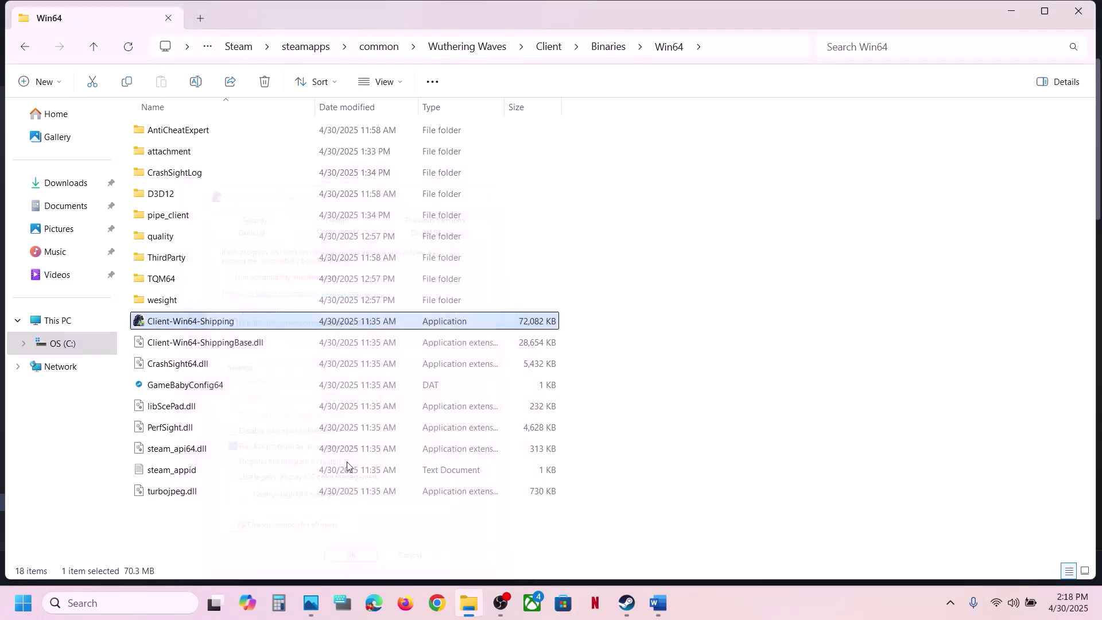
# - Turn on Windows 7 compatibility mode for Client-Win64-Shipping and apply it
pyautogui.rightClick(225, 326)
pyautogui.click(277, 376)
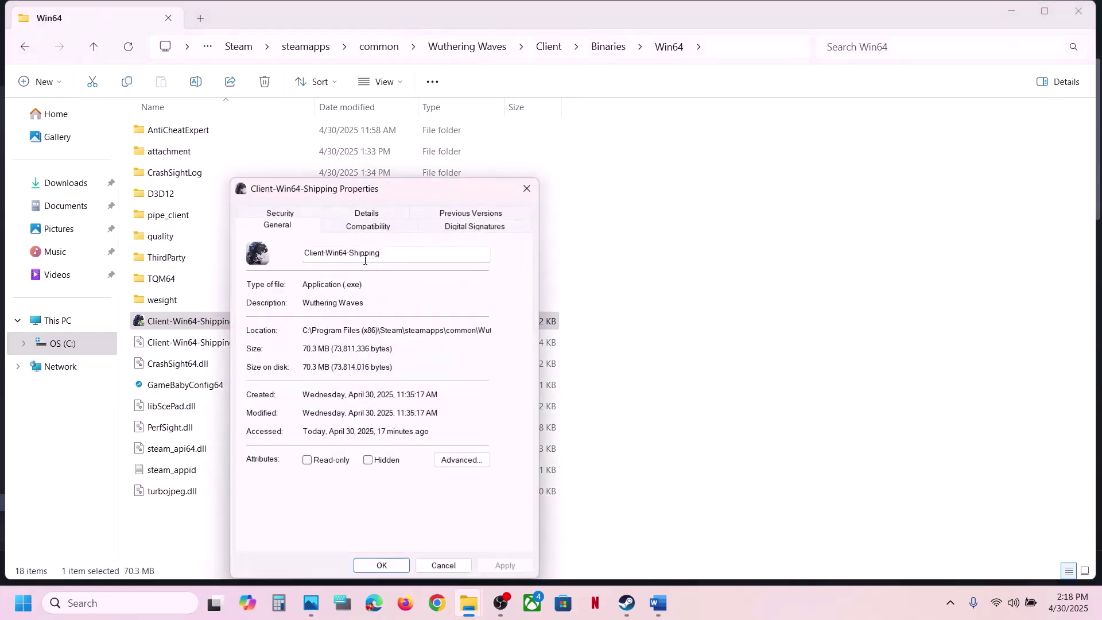
pyautogui.click(349, 227)
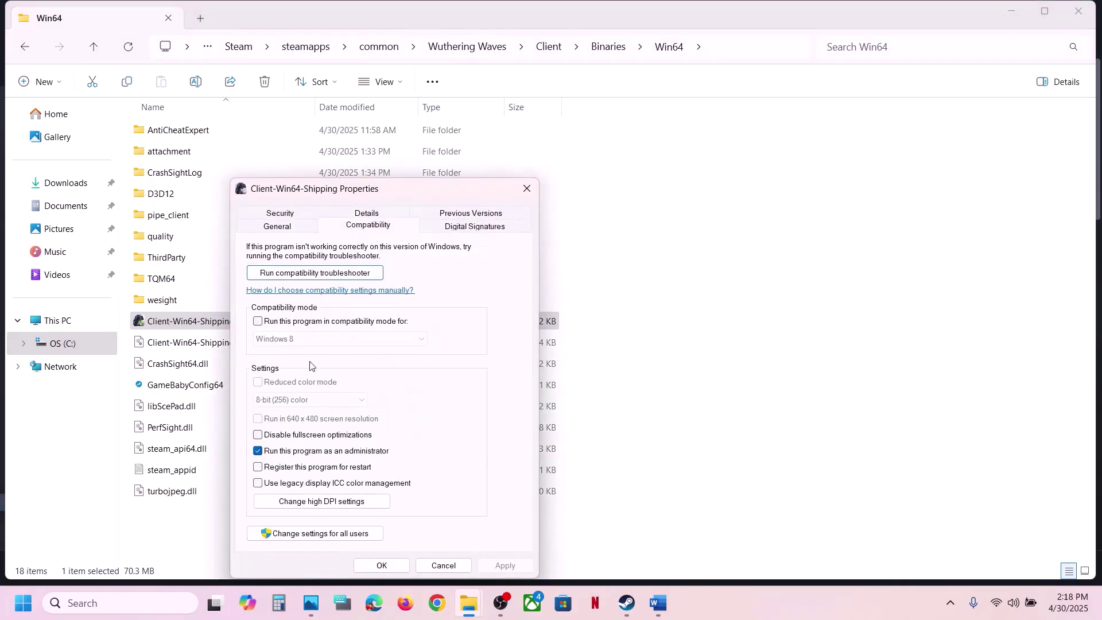
pyautogui.click(257, 322)
pyautogui.click(504, 565)
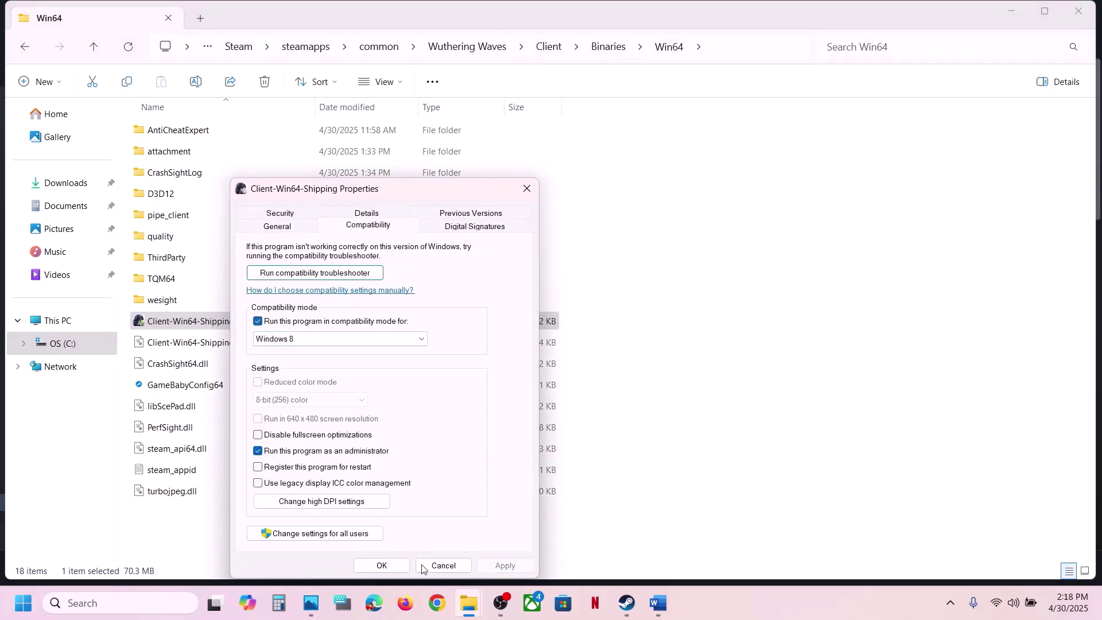
pyautogui.click(381, 340)
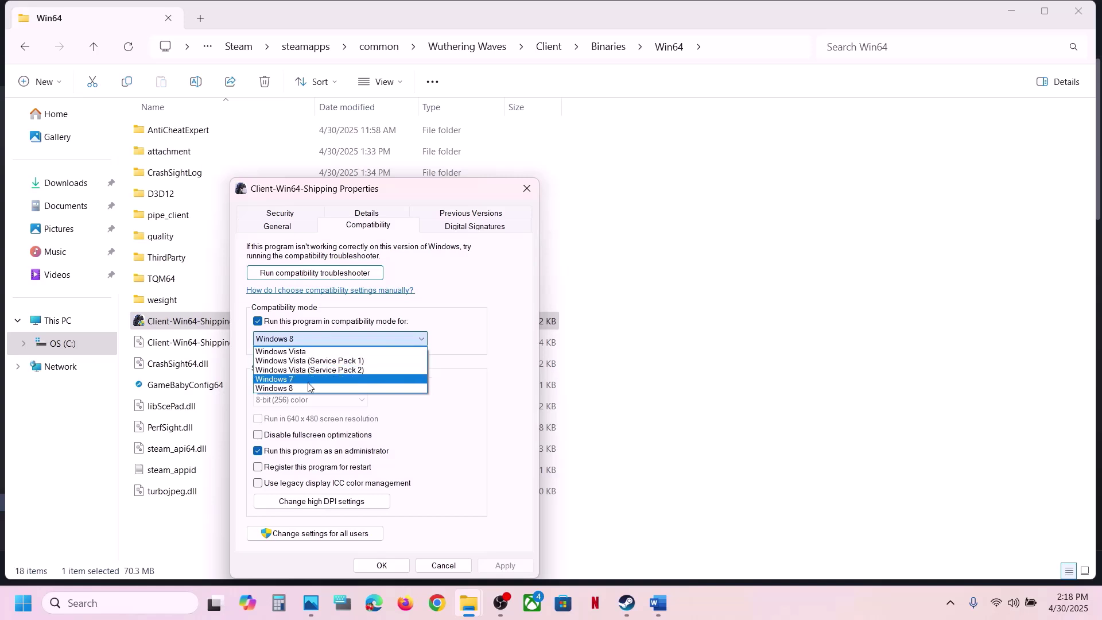
pyautogui.click(308, 383)
pyautogui.click(505, 565)
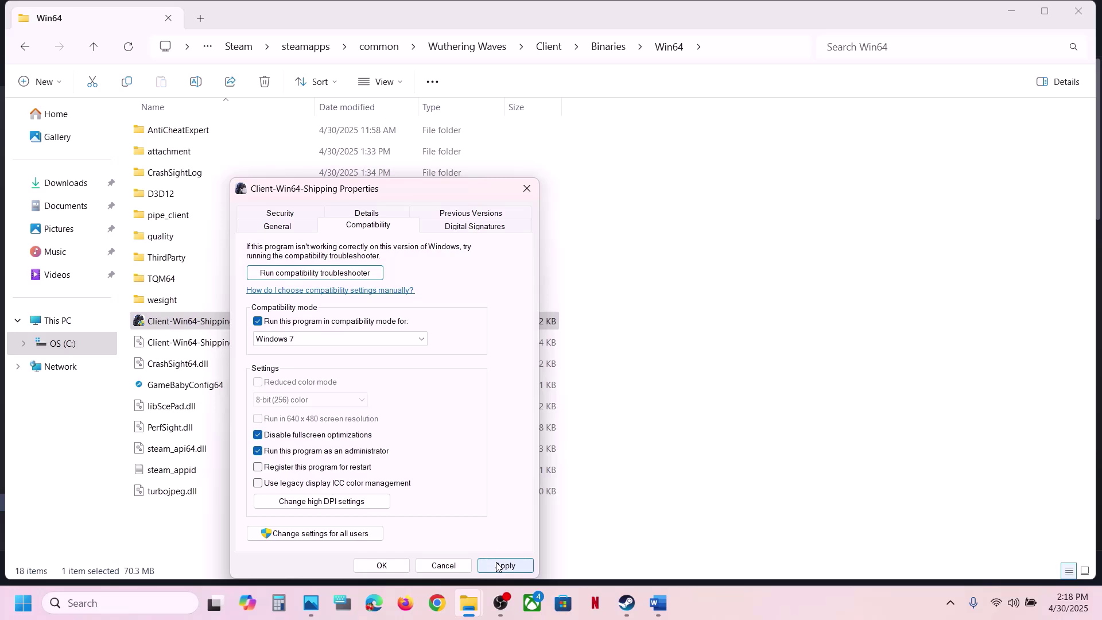
pyautogui.click(400, 567)
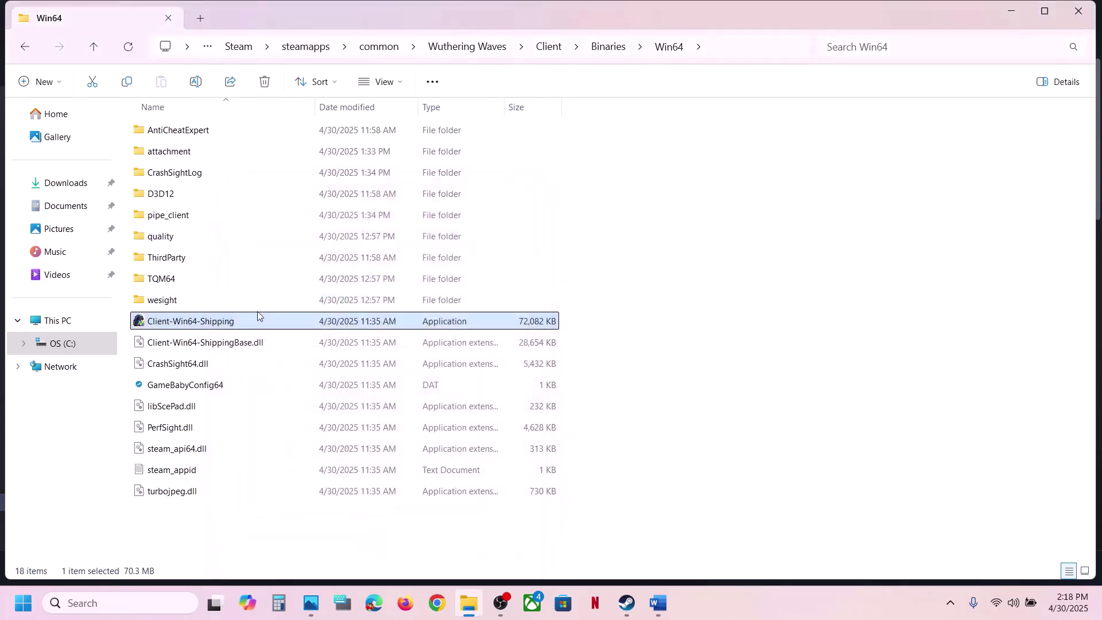
# - Go back up to the game folder and return to Client\Binaries\Win64, selecting Client-Win64-Shipping
pyautogui.click(93, 47)
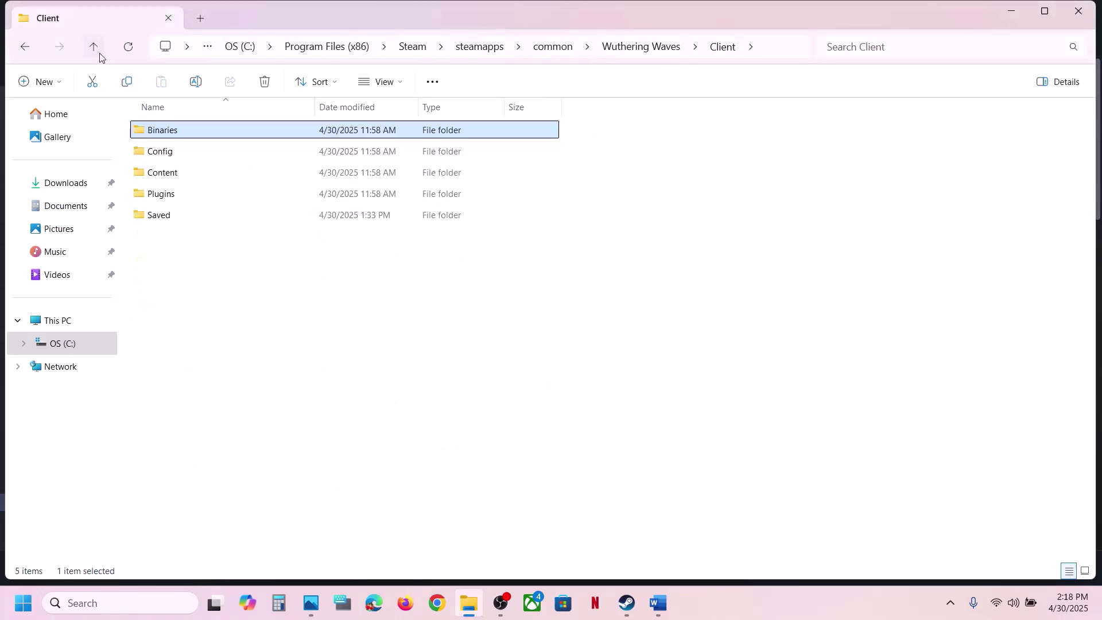
pyautogui.click(93, 47)
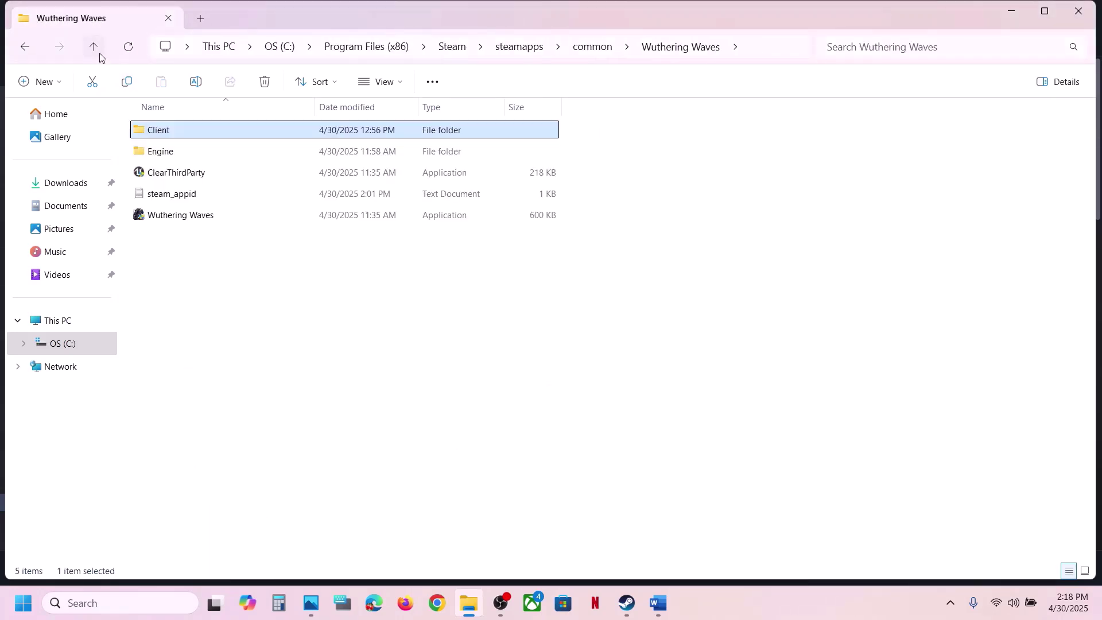
pyautogui.click(181, 215)
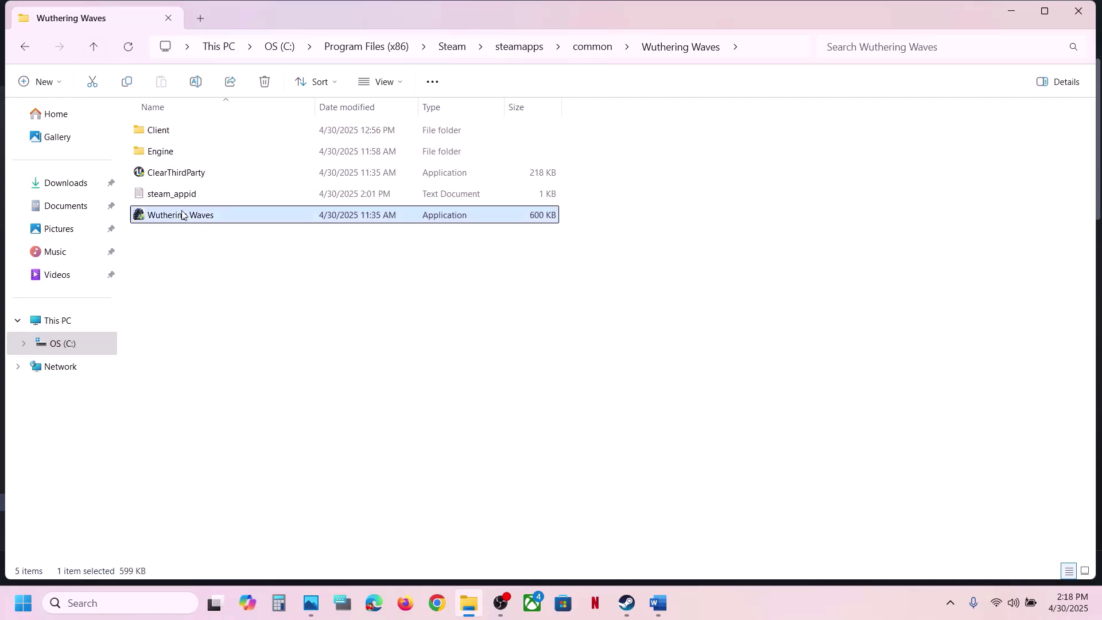
pyautogui.doubleClick(176, 140)
pyautogui.doubleClick(177, 140)
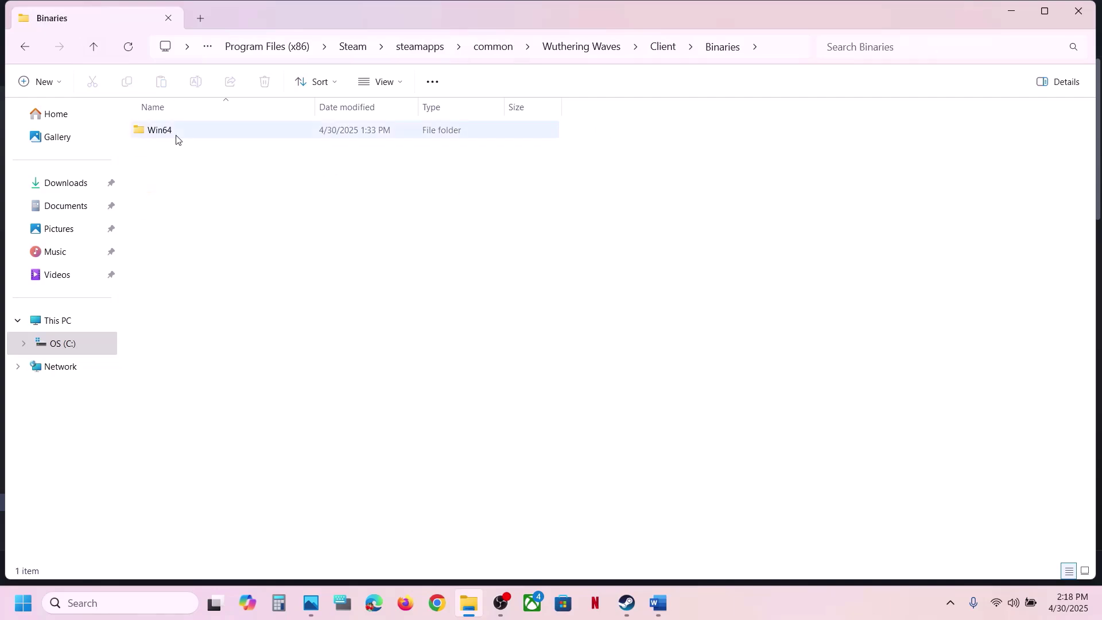
pyautogui.click(176, 140)
pyautogui.doubleClick(176, 139)
pyautogui.click(140, 320)
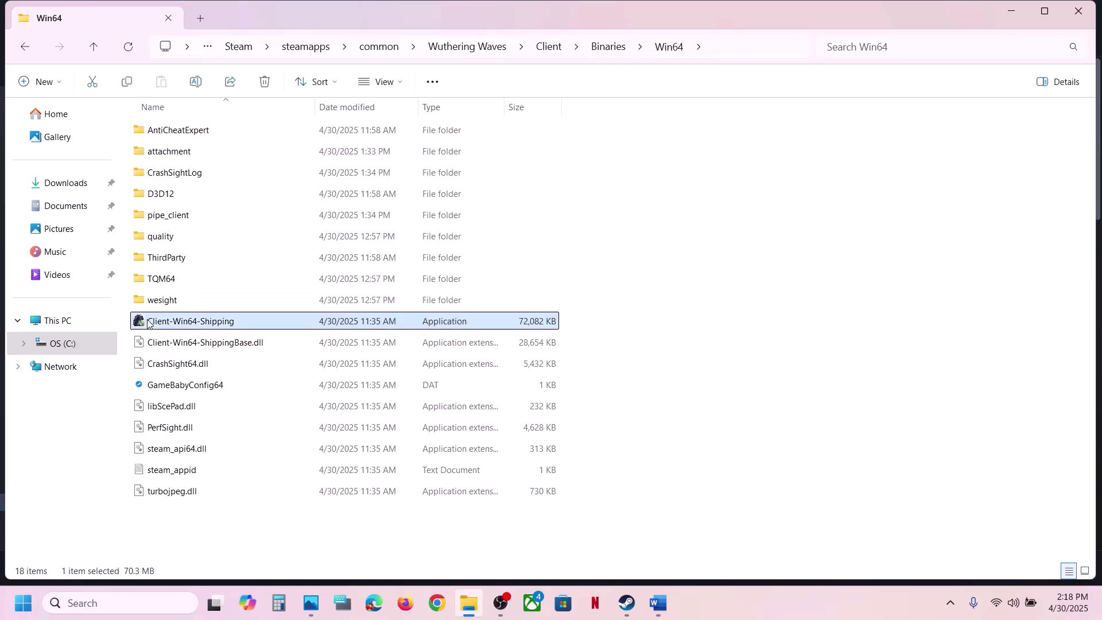
# - Uncheck Windows 7 compatibility mode and Run as administrator in its Compatibility properties, then save
pyautogui.rightClick(147, 321)
pyautogui.click(200, 377)
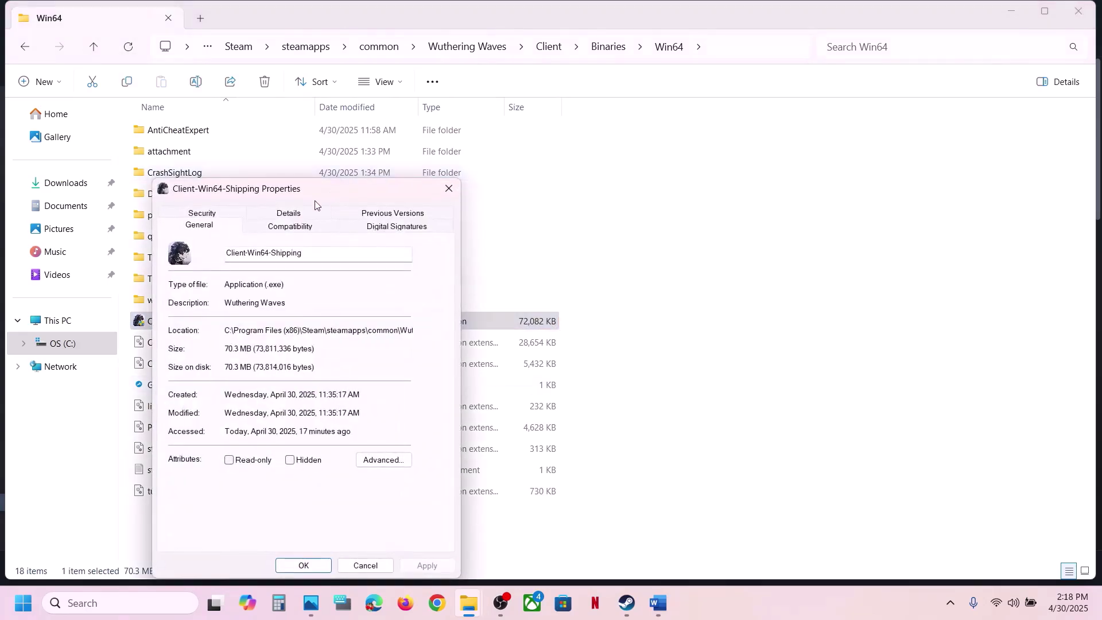
pyautogui.click(297, 224)
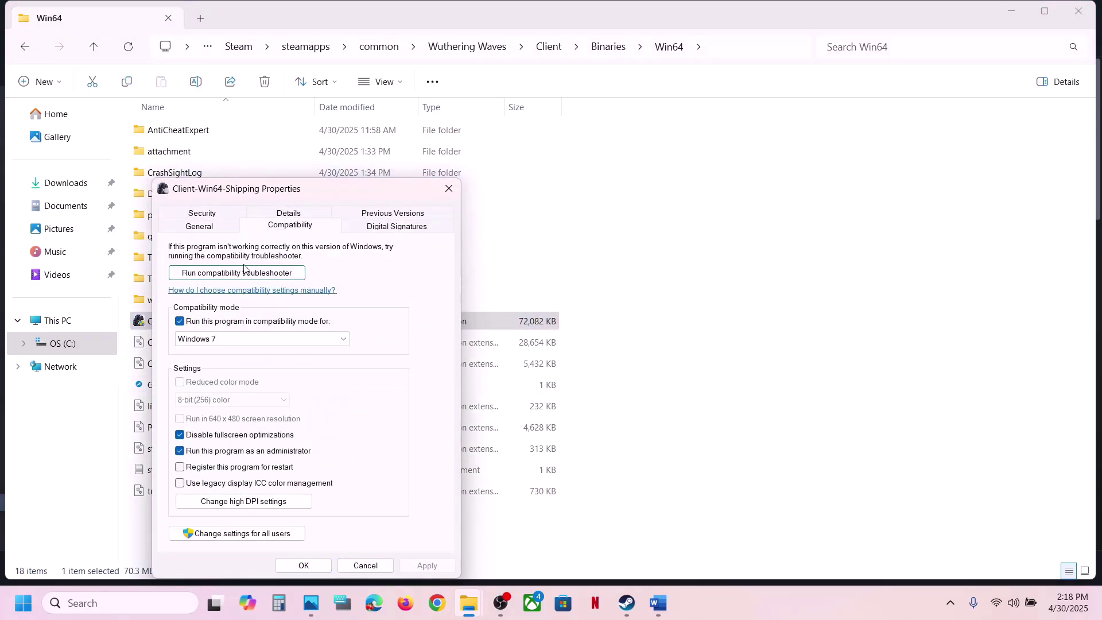
pyautogui.click(181, 321)
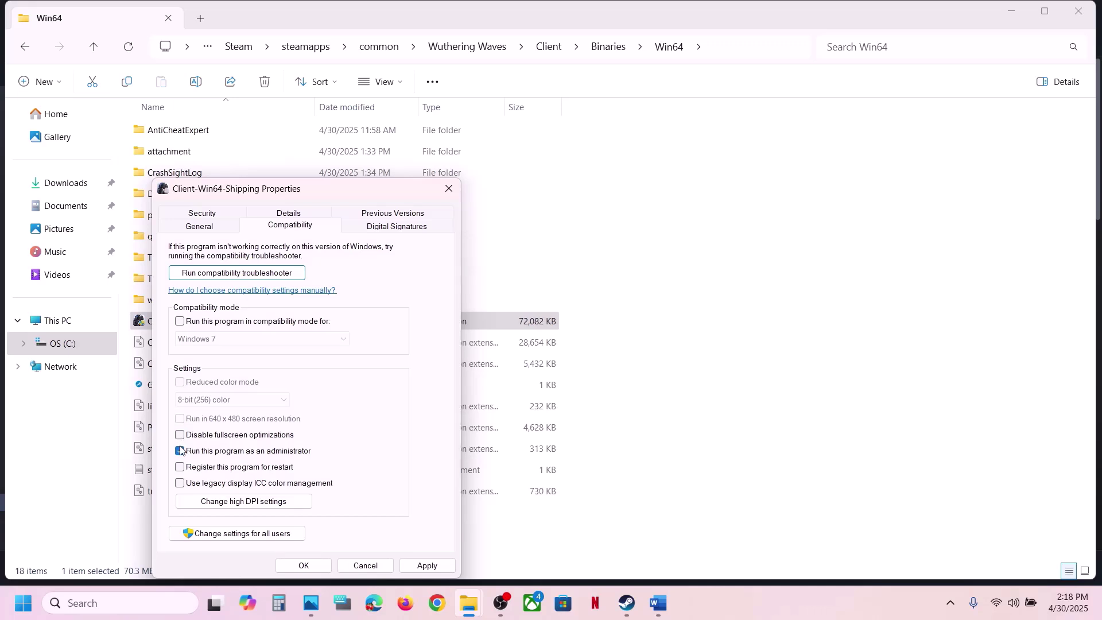
pyautogui.click(443, 567)
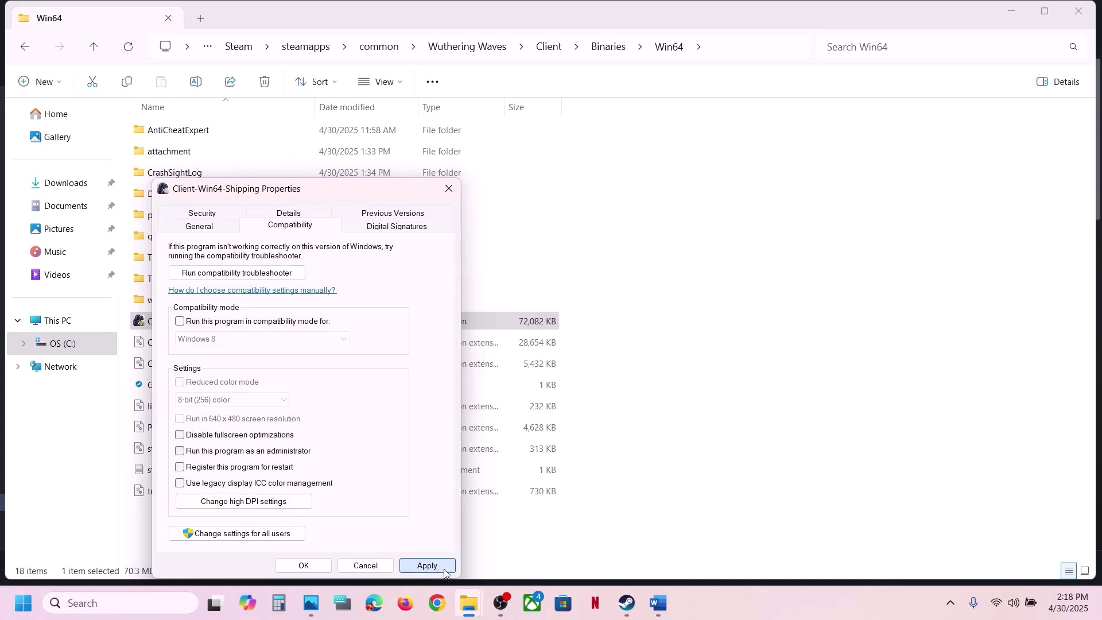
pyautogui.click(303, 566)
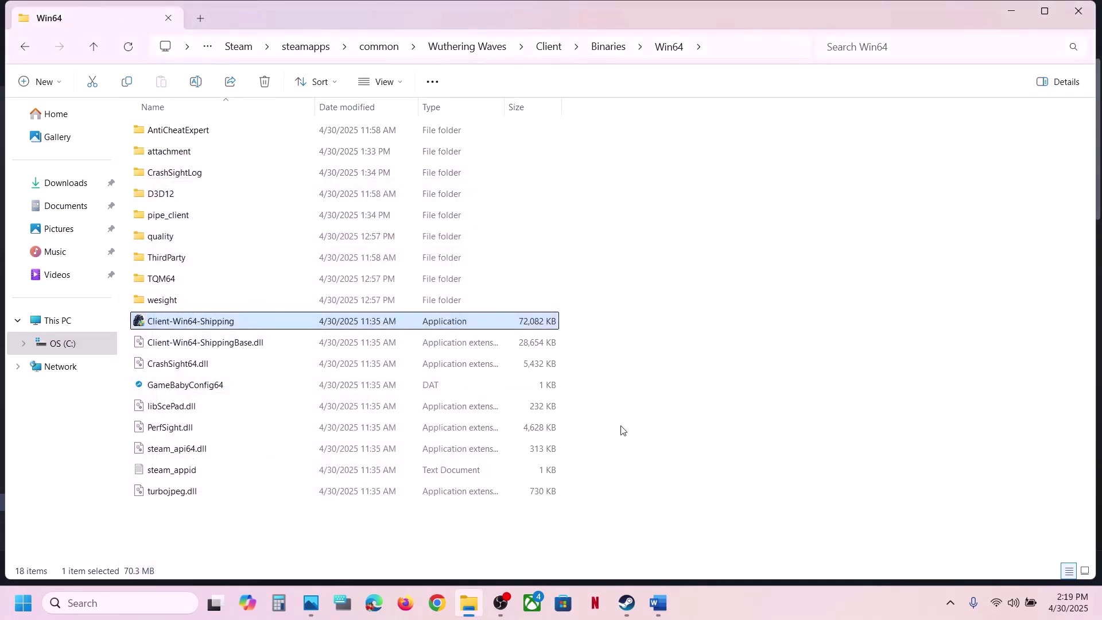
# - Maximize the Word notes and clear the Step 7 selection
pyautogui.click(659, 604)
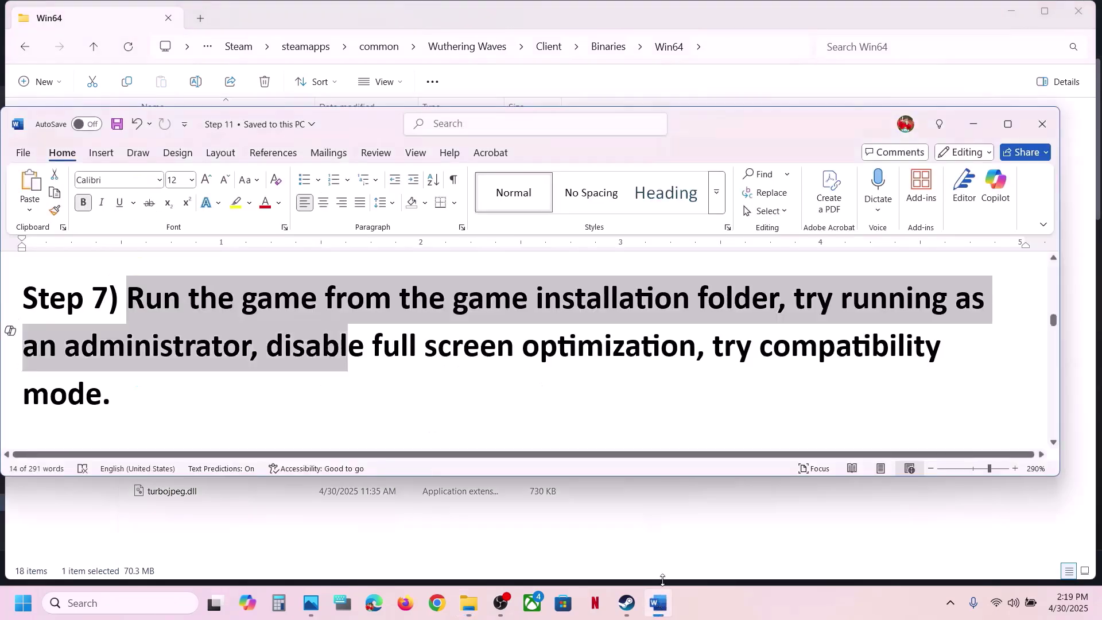
pyautogui.scroll(-3, 459, 388)
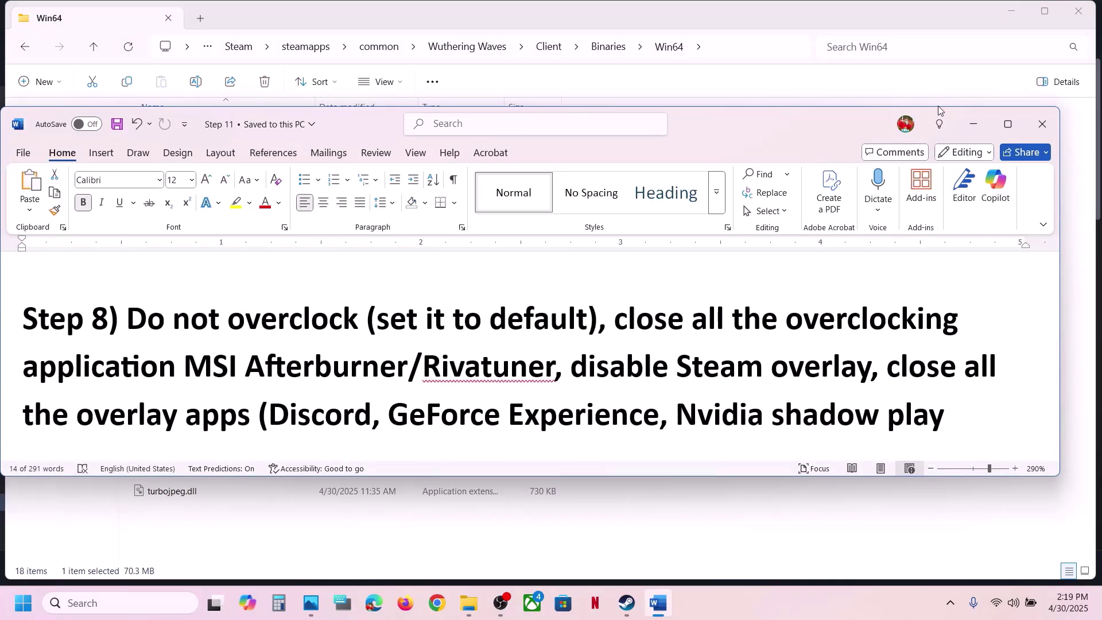
pyautogui.click(1008, 123)
pyautogui.scroll(2, 233, 180)
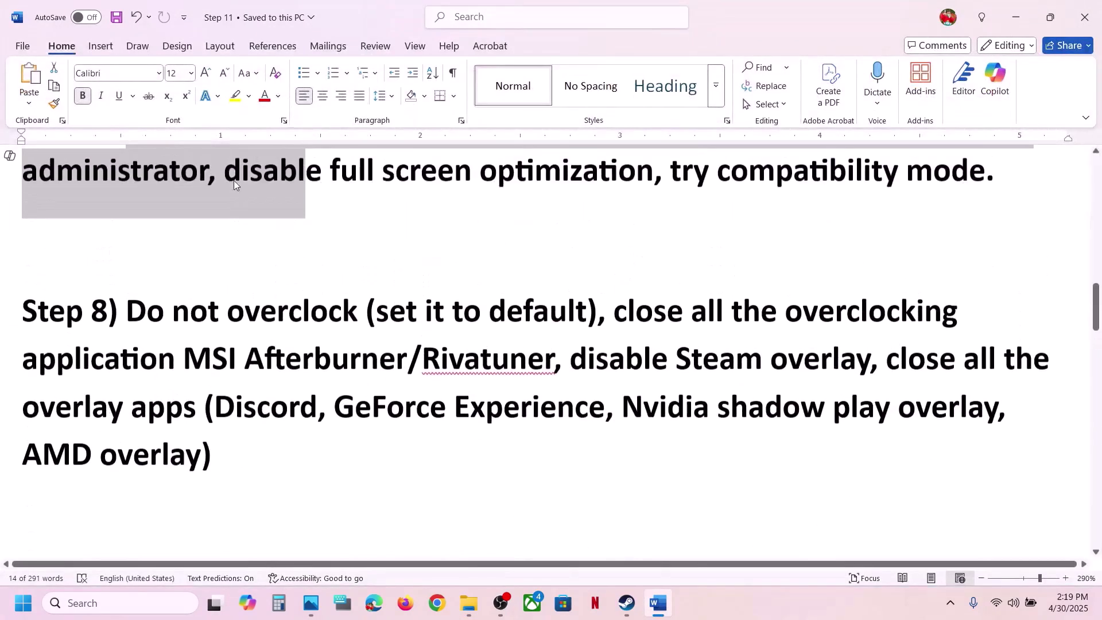
pyautogui.click(207, 289)
# - Highlight Step 8's advice: don't overclock, close Rivatuner and overclocking apps, disable Steam overlay
pyautogui.moveTo(414, 323); pyautogui.dragTo(444, 363)
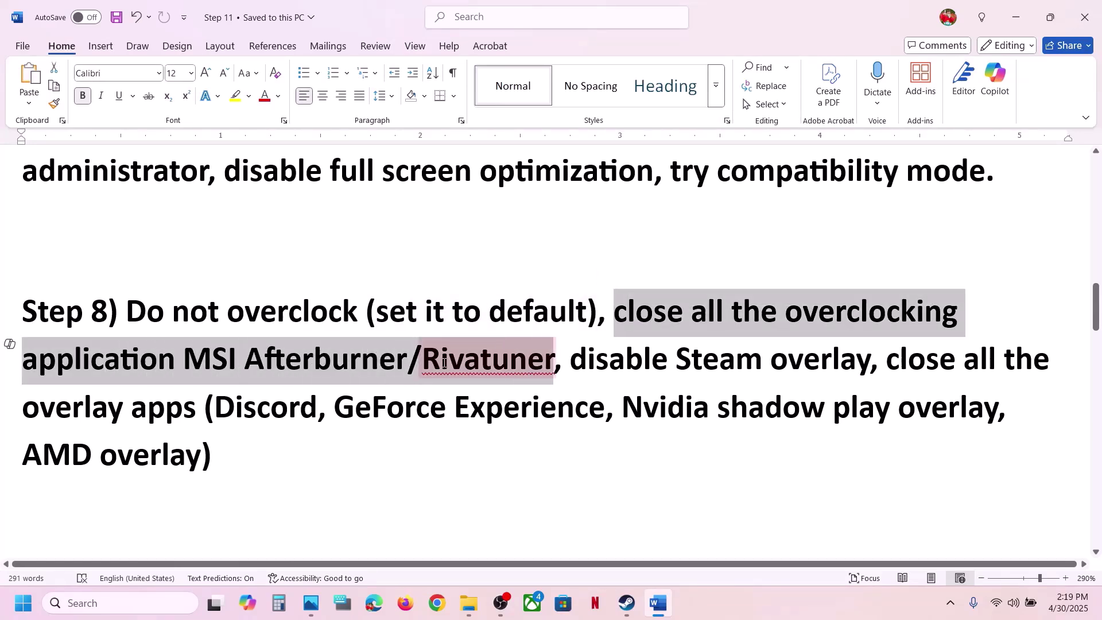
pyautogui.click(496, 363)
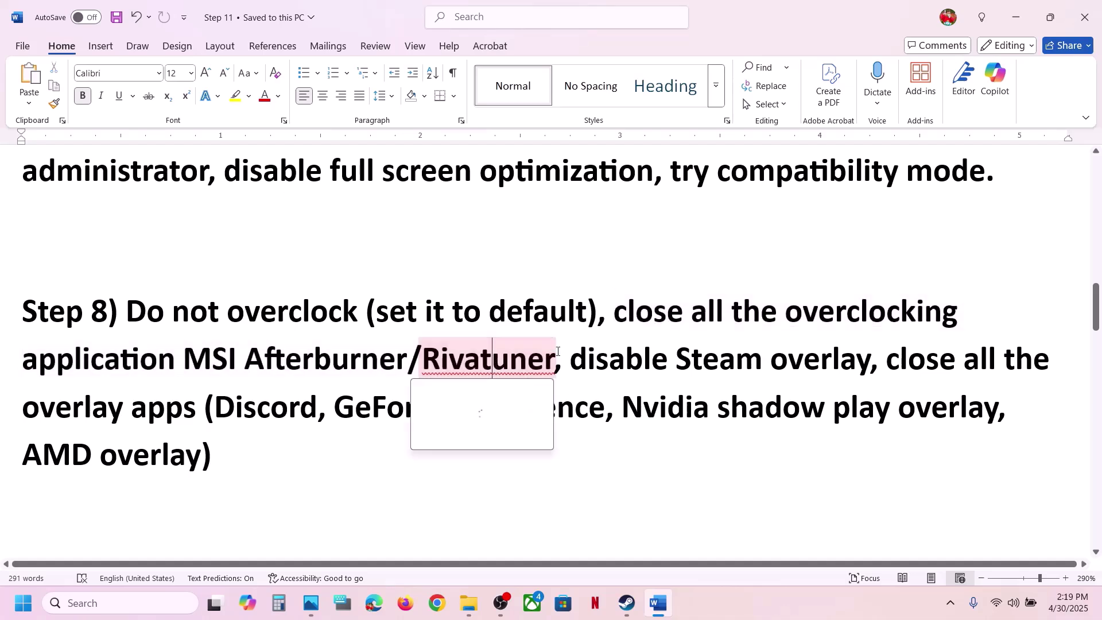
pyautogui.moveTo(615, 312); pyautogui.dragTo(918, 326)
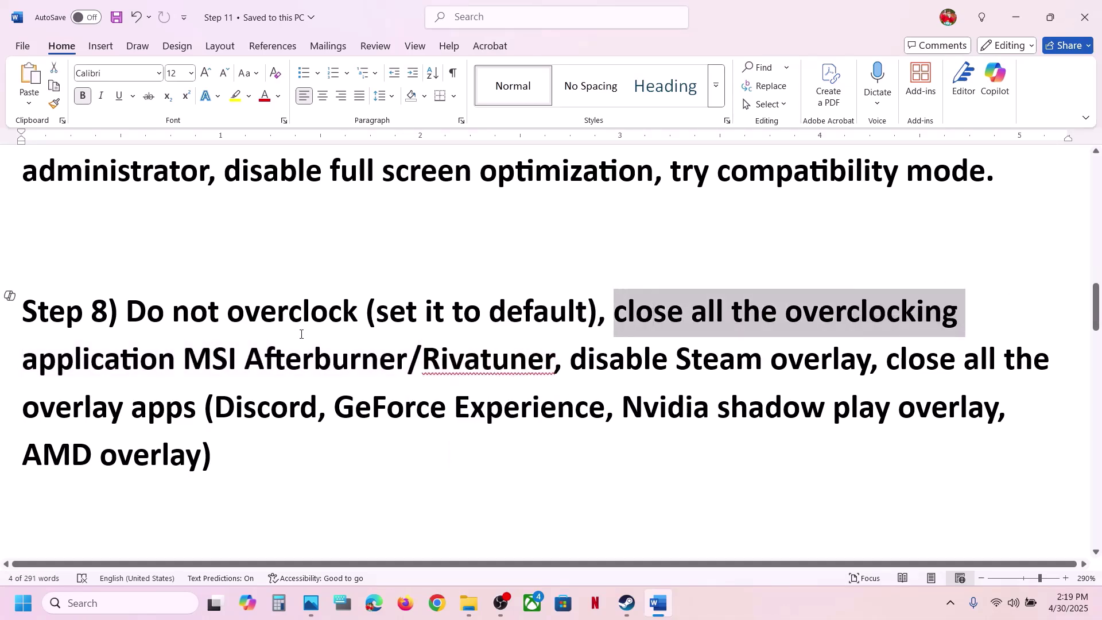
pyautogui.moveTo(375, 316); pyautogui.dragTo(549, 317)
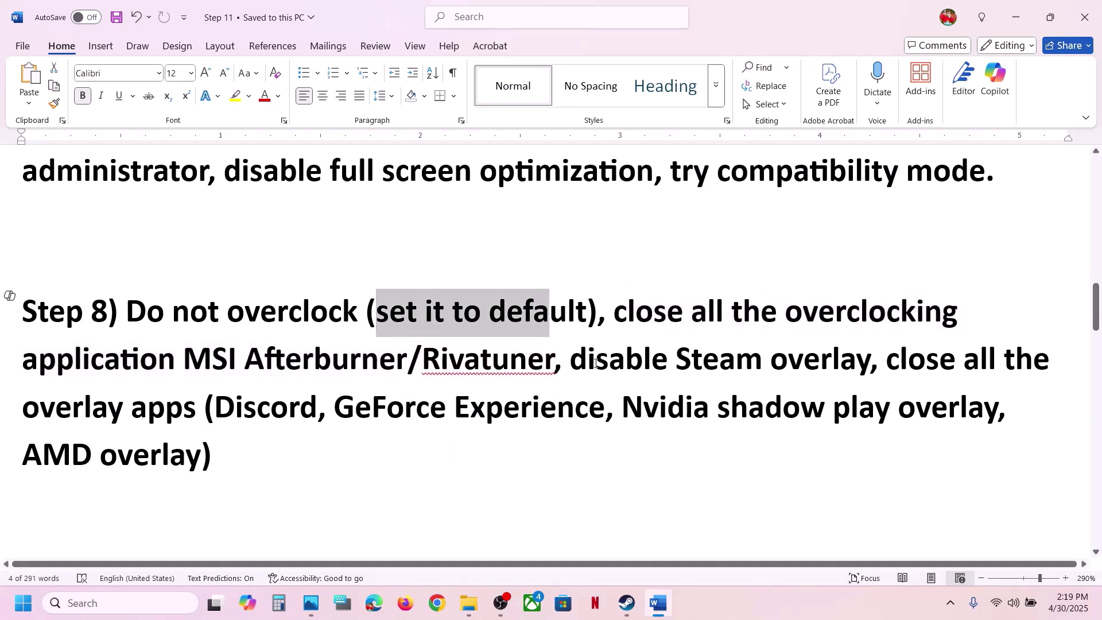
pyautogui.moveTo(587, 364); pyautogui.dragTo(765, 362)
pyautogui.click(595, 603)
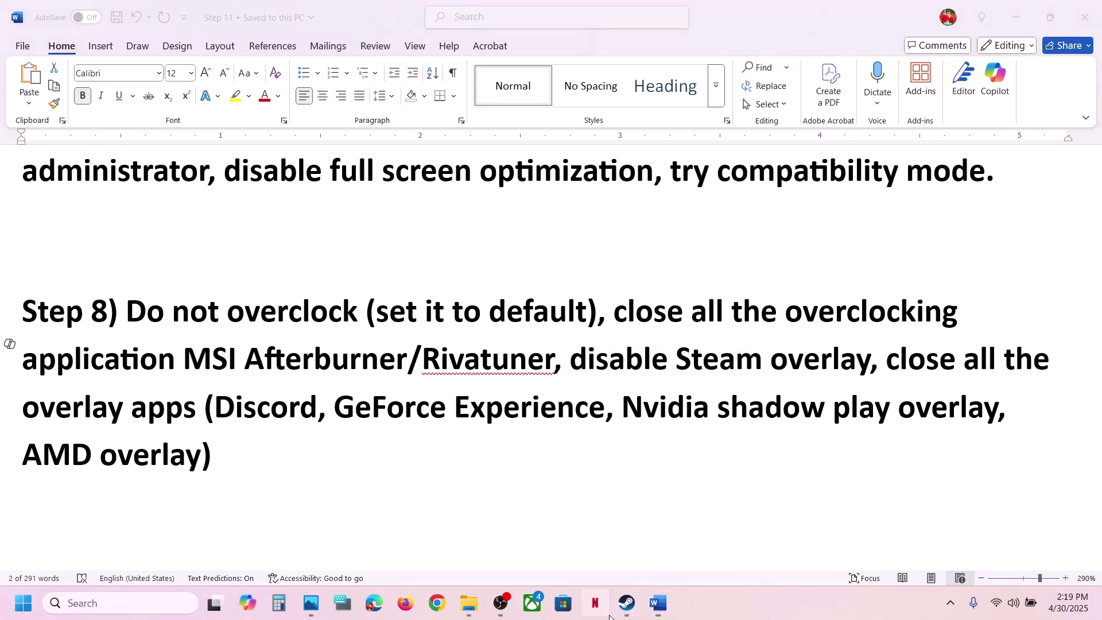
# - Check the Wuthering Waves Steam properties, confirming the overlay is off and viewing the launch options
pyautogui.click(626, 604)
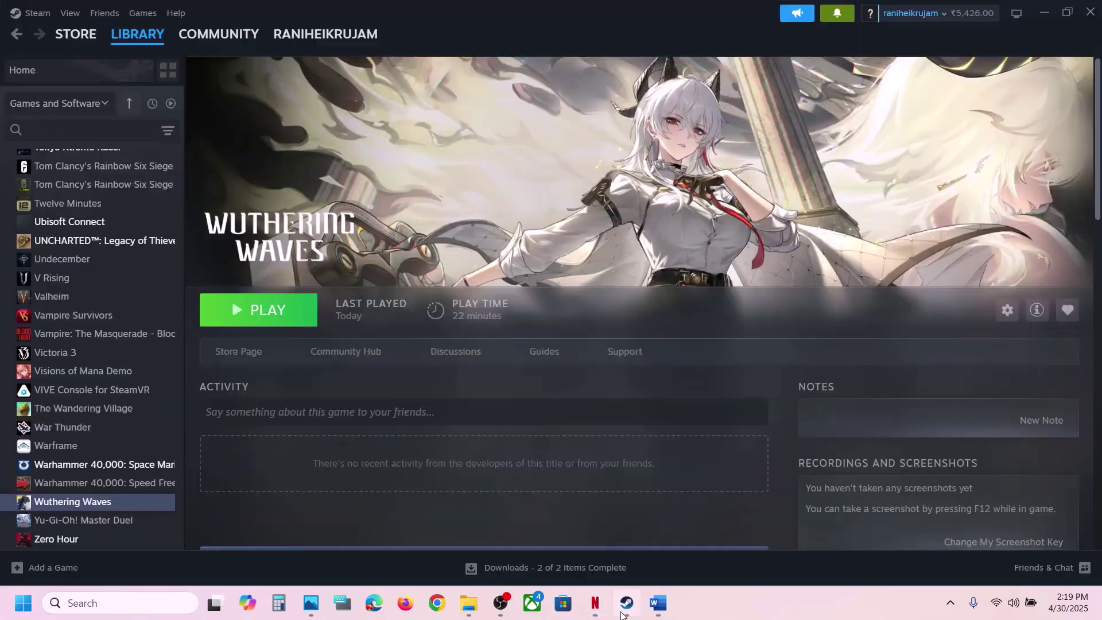
pyautogui.rightClick(78, 501)
pyautogui.click(119, 487)
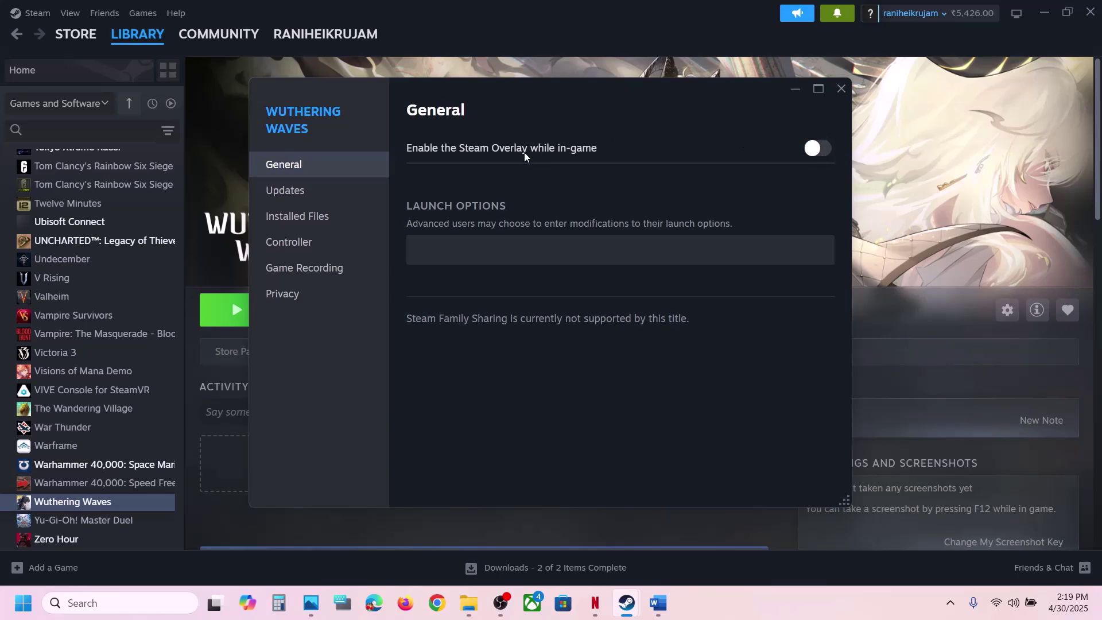
pyautogui.click(841, 89)
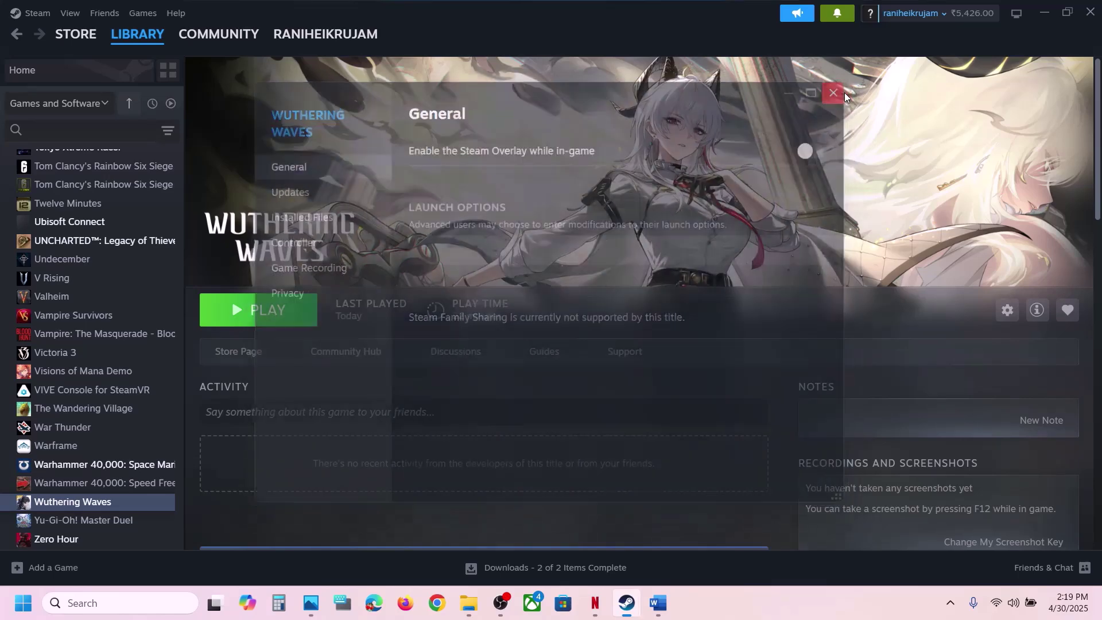
pyautogui.rightClick(98, 510)
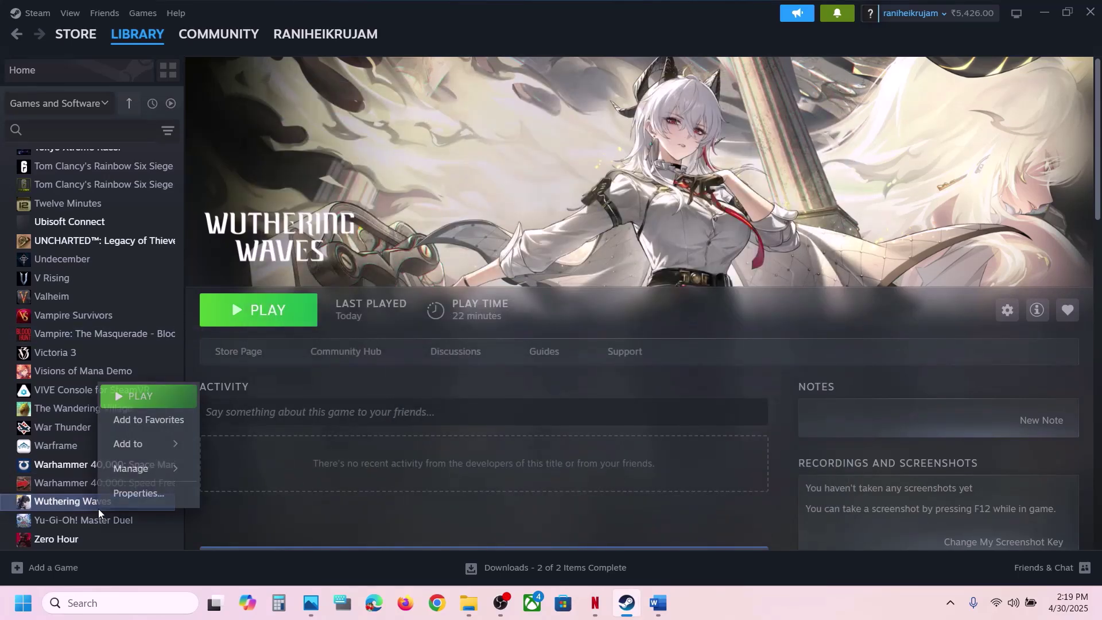
pyautogui.click(164, 492)
pyautogui.click(461, 248)
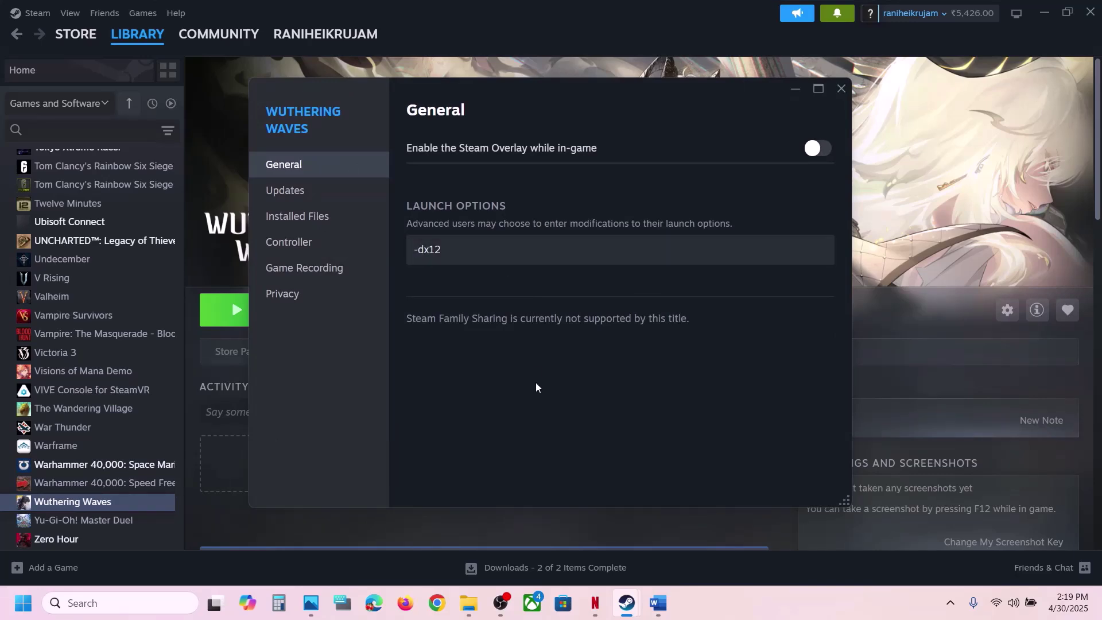
pyautogui.click(840, 90)
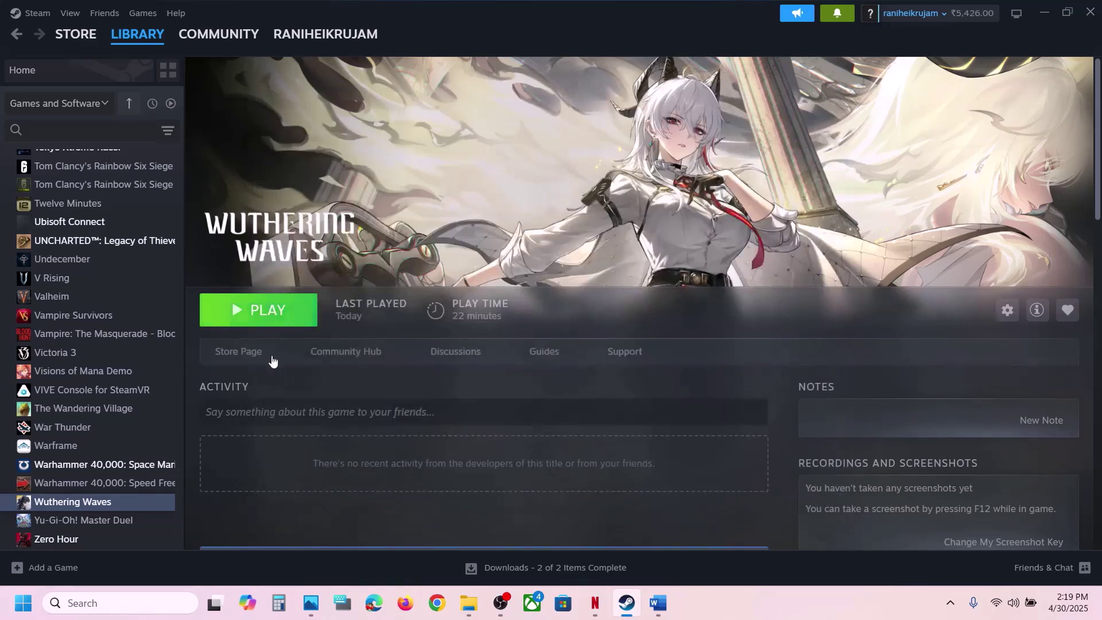
# - Select the whole -dx12 launch option and start typing its -dx11 replacement
pyautogui.rightClick(81, 502)
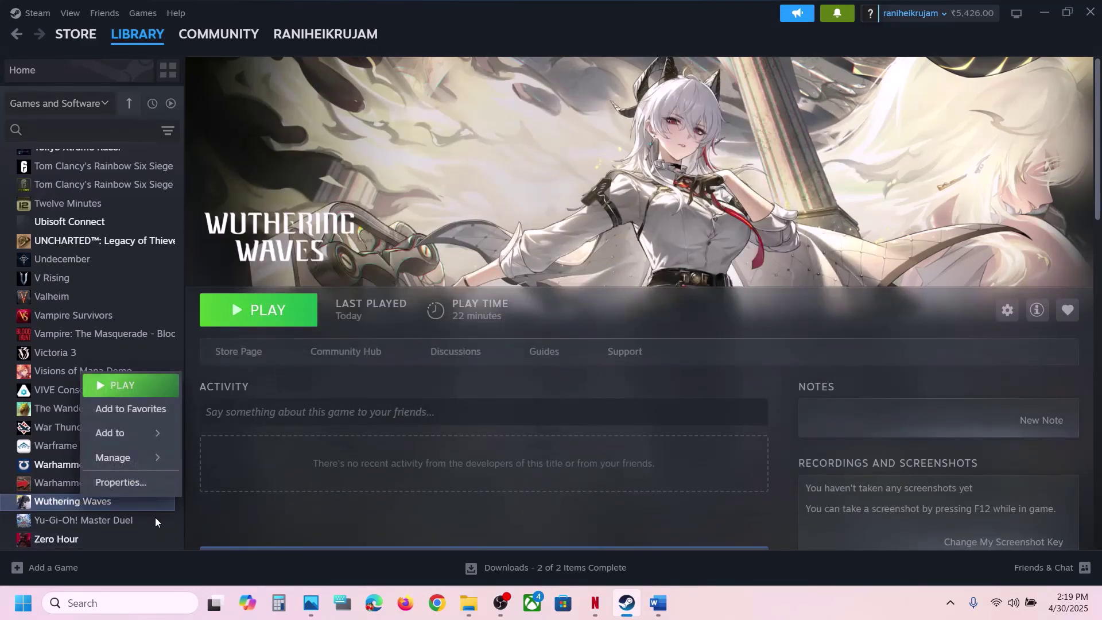
pyautogui.click(163, 480)
pyautogui.click(504, 261)
pyautogui.hotkey('ctrl', 'a')
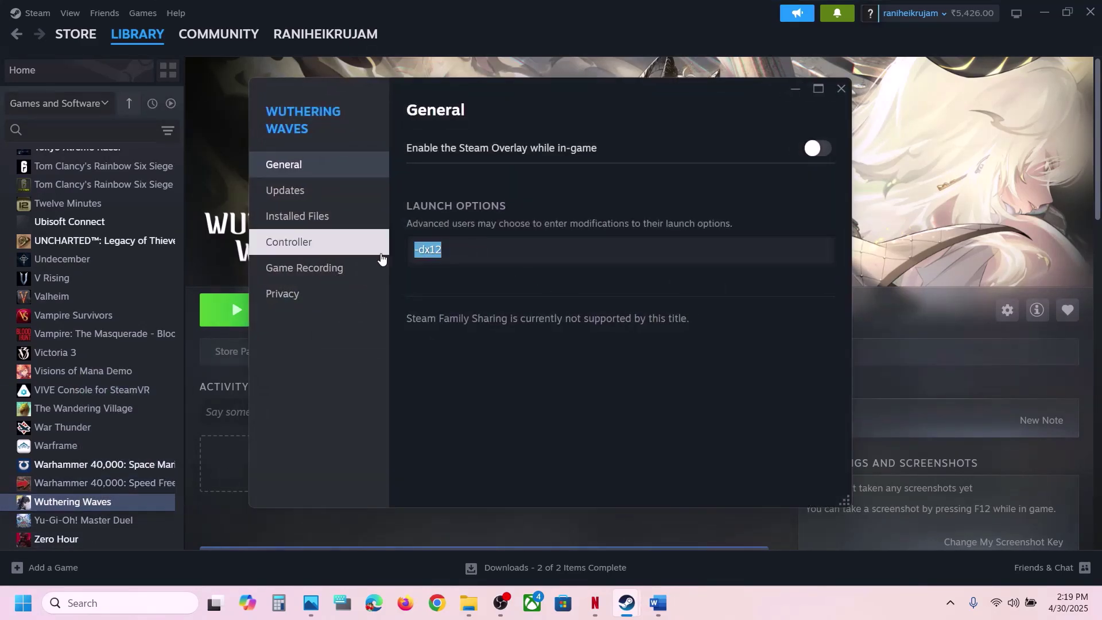
pyautogui.write('-')
# - Close the Steam properties and highlight the rename save game files advice in the Word notes
pyautogui.click(838, 90)
pyautogui.click(653, 604)
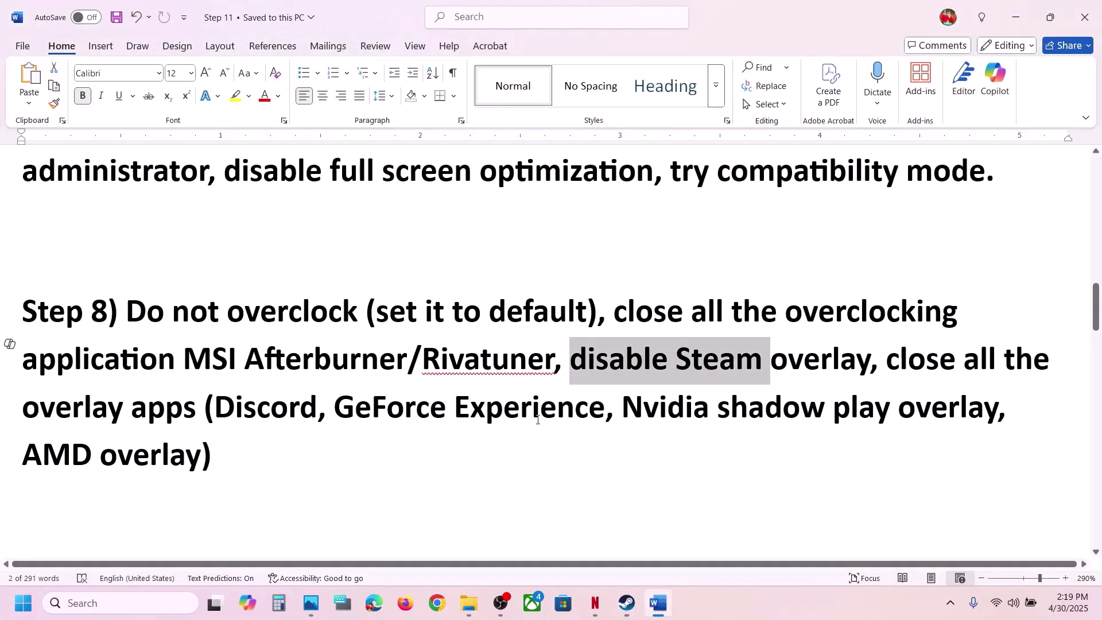
pyautogui.scroll(-5, 534, 421)
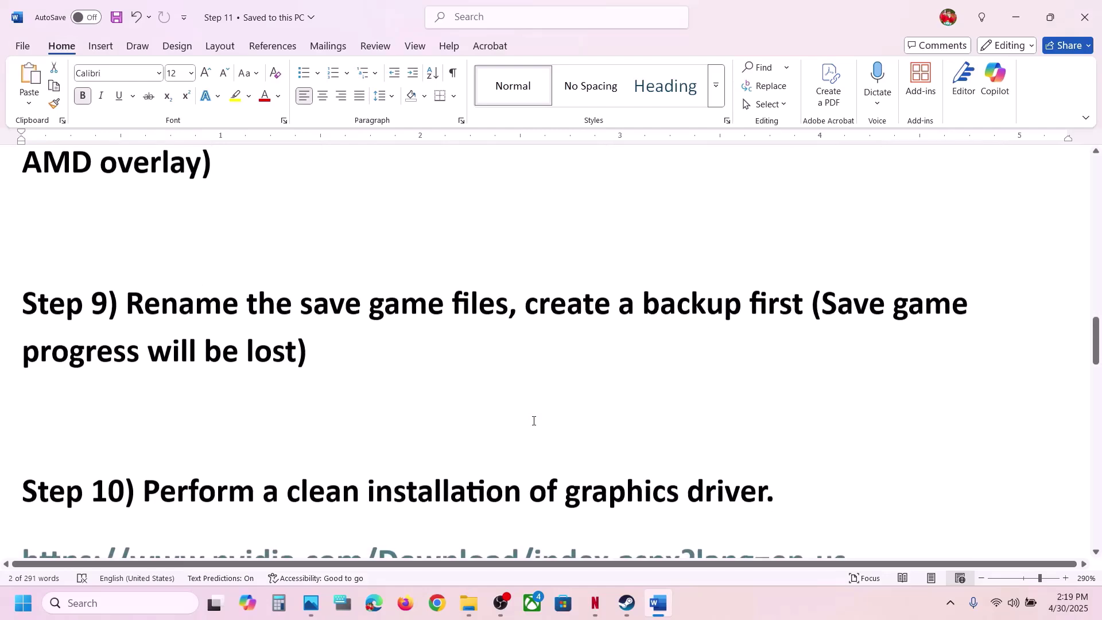
pyautogui.scroll(2, 533, 421)
pyautogui.moveTo(128, 431); pyautogui.dragTo(467, 454)
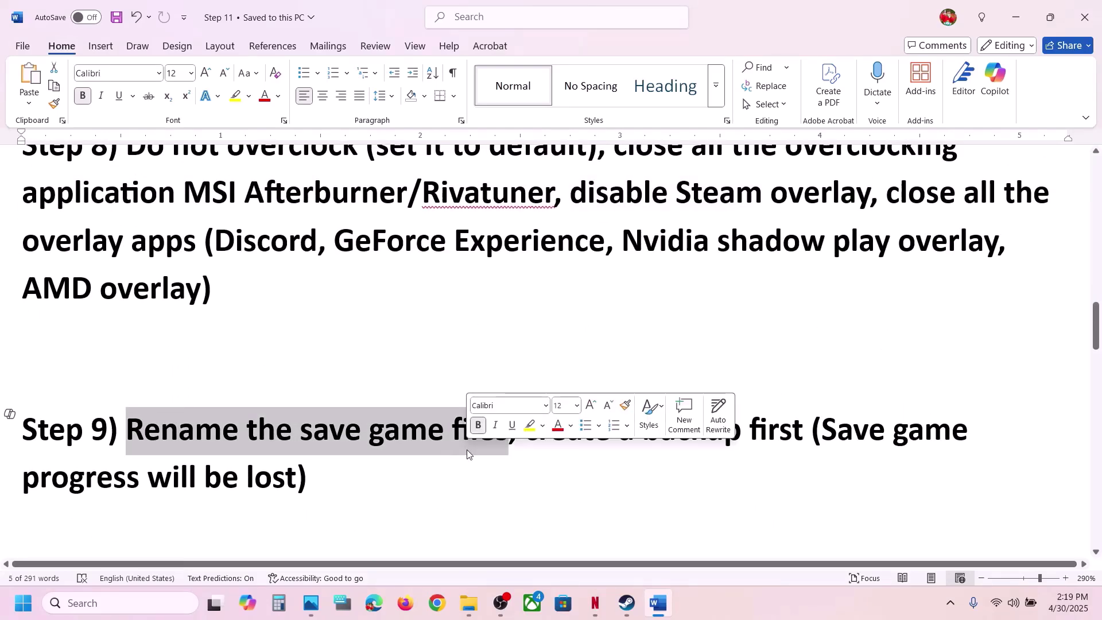
pyautogui.scroll(3, 580, 320)
# - Append ', -dx11/-dx12' to Step 8's overlay list and save the document
pyautogui.click(629, 346)
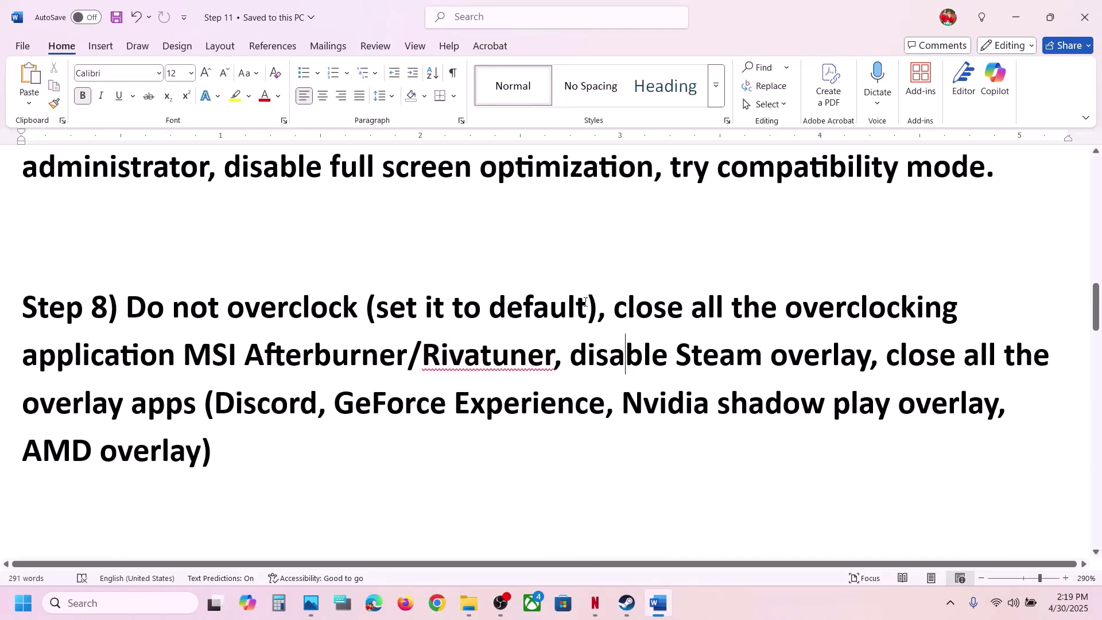
pyautogui.scroll(-1, 517, 327)
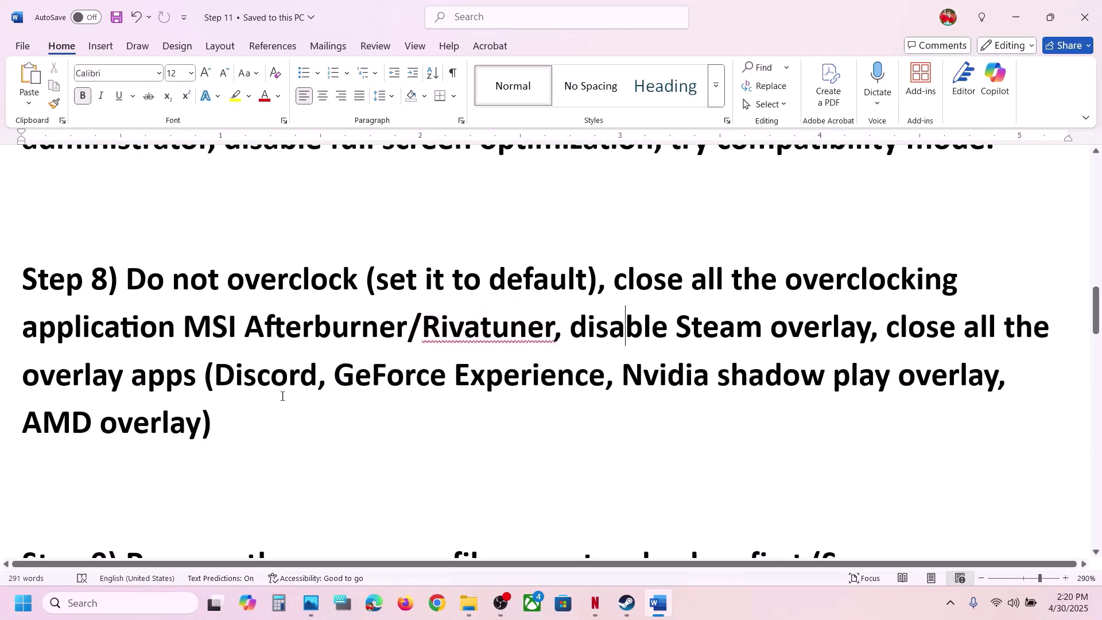
pyautogui.write(', ')
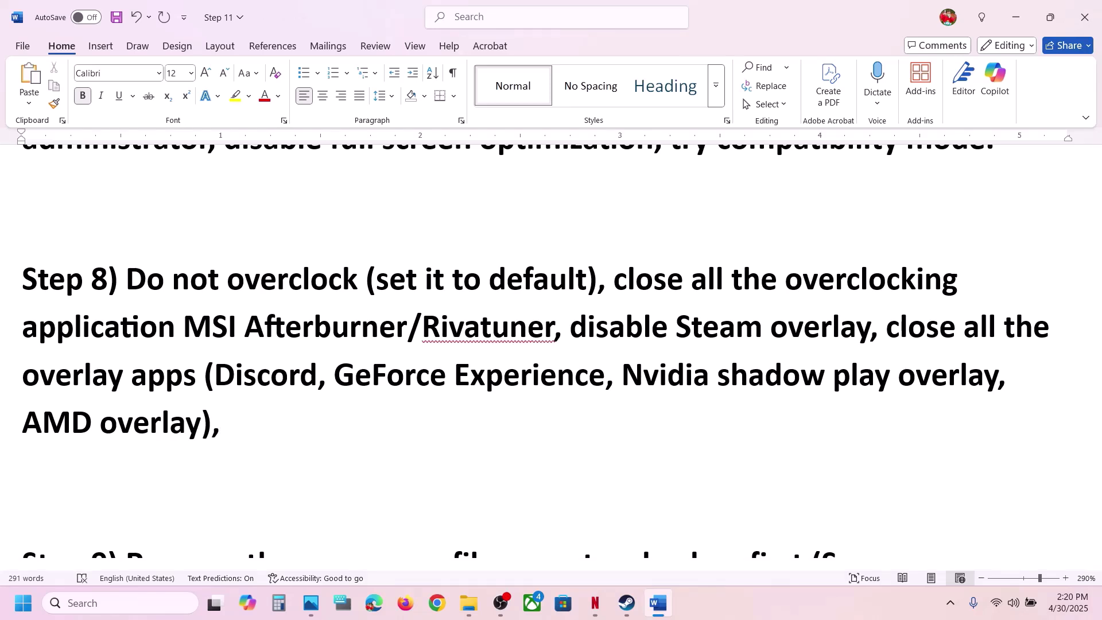
pyautogui.write('-dx11')
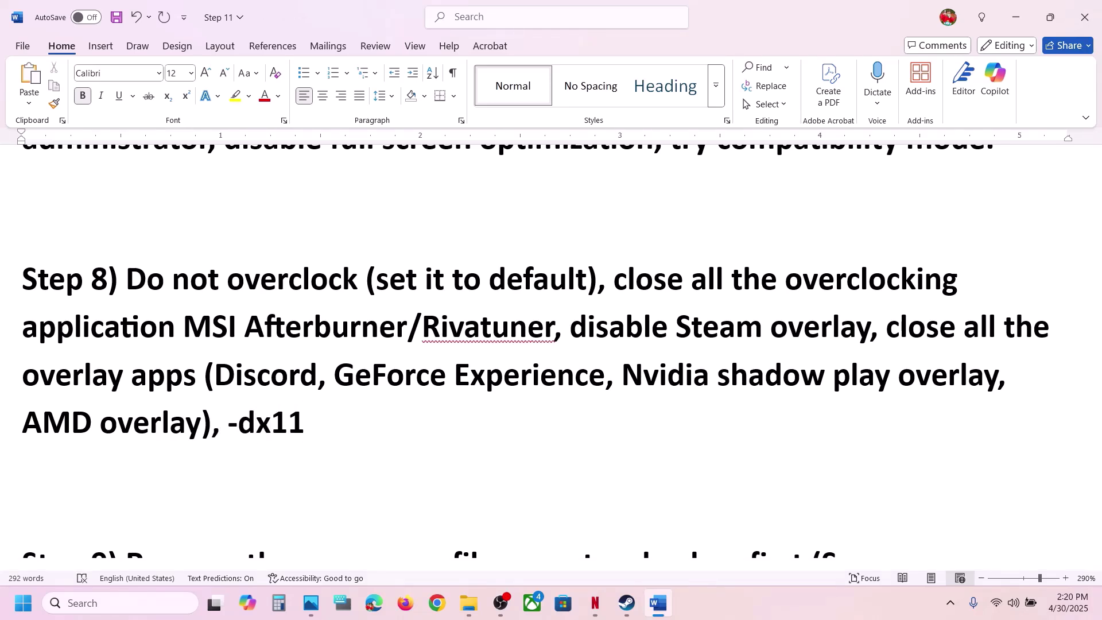
pyautogui.write('/-dx1')
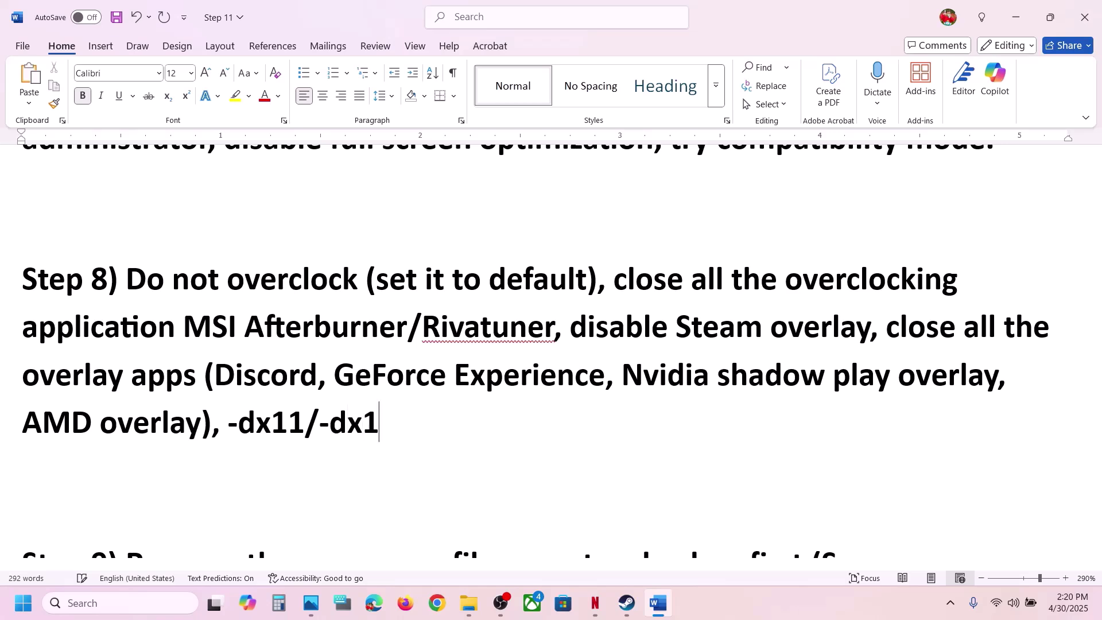
pyautogui.write('2')
pyautogui.hotkey('ctrl', 's')
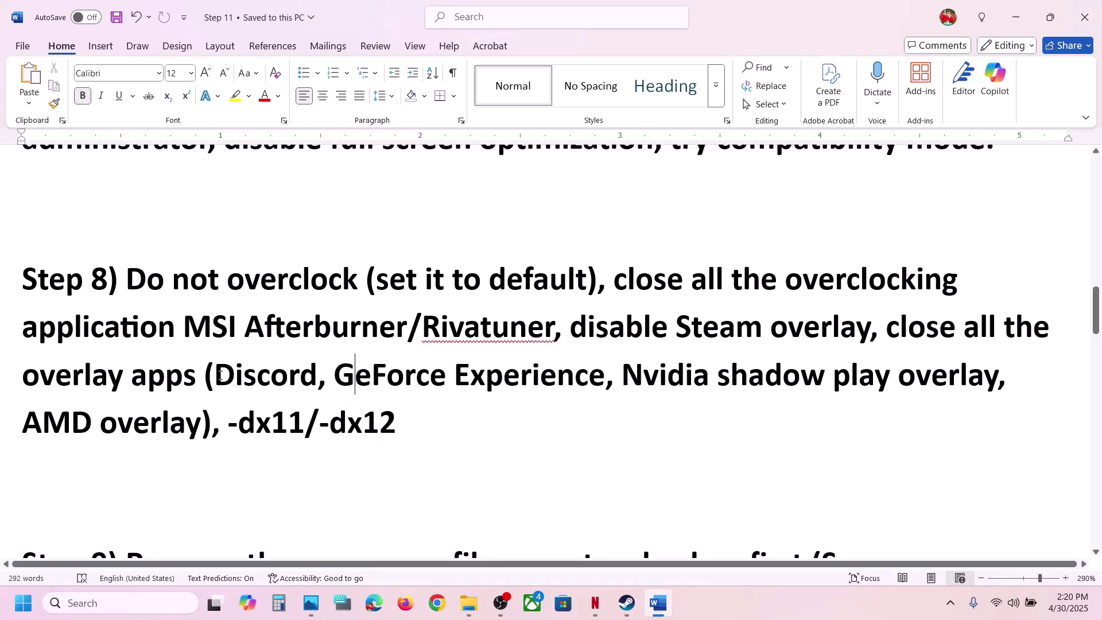
pyautogui.moveTo(220, 375); pyautogui.dragTo(310, 377)
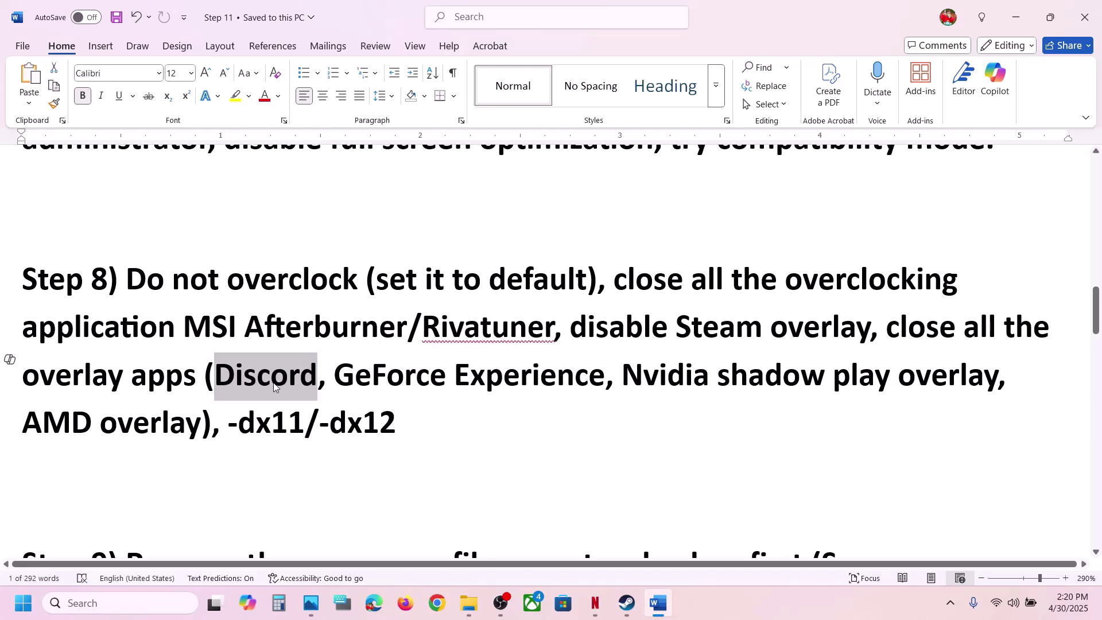
pyautogui.click(298, 377)
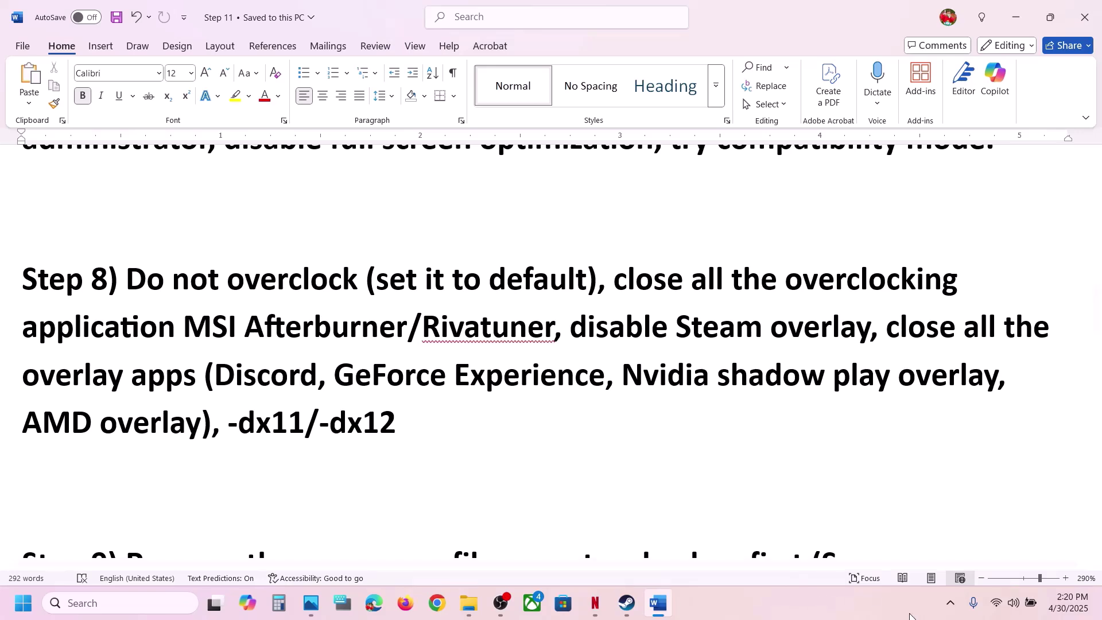
pyautogui.click(952, 616)
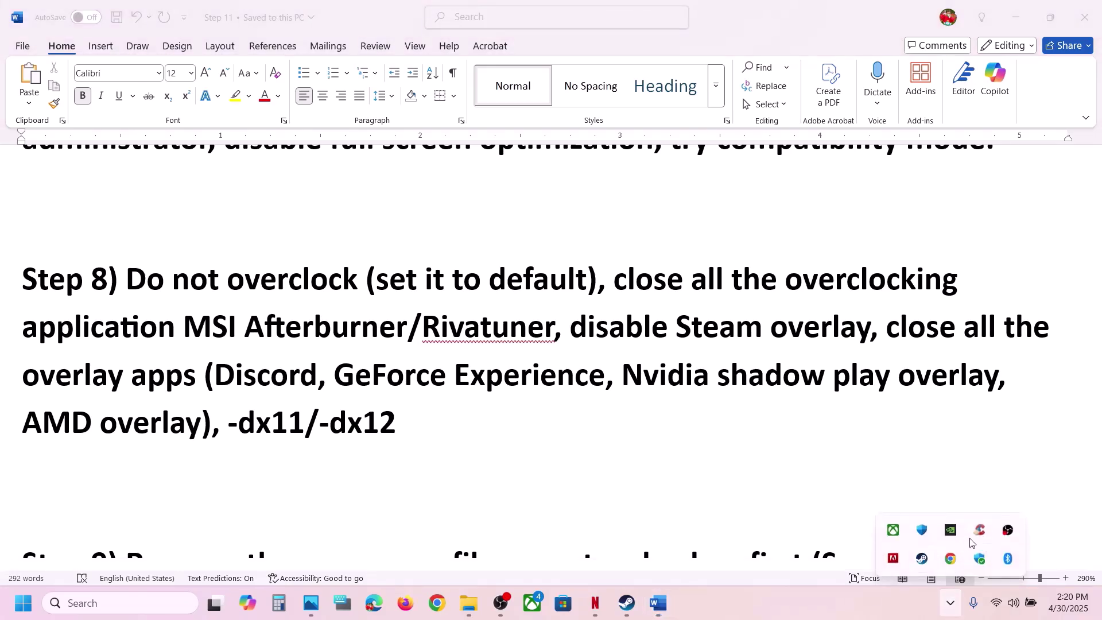
pyautogui.rightClick(979, 531)
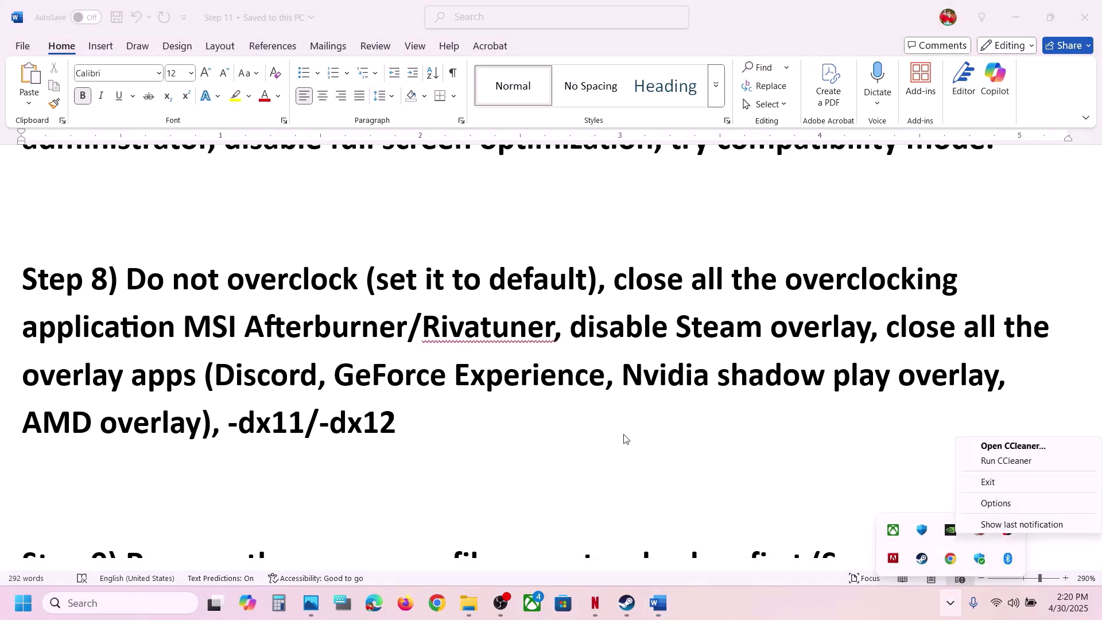
pyautogui.click(547, 425)
pyautogui.click(268, 378)
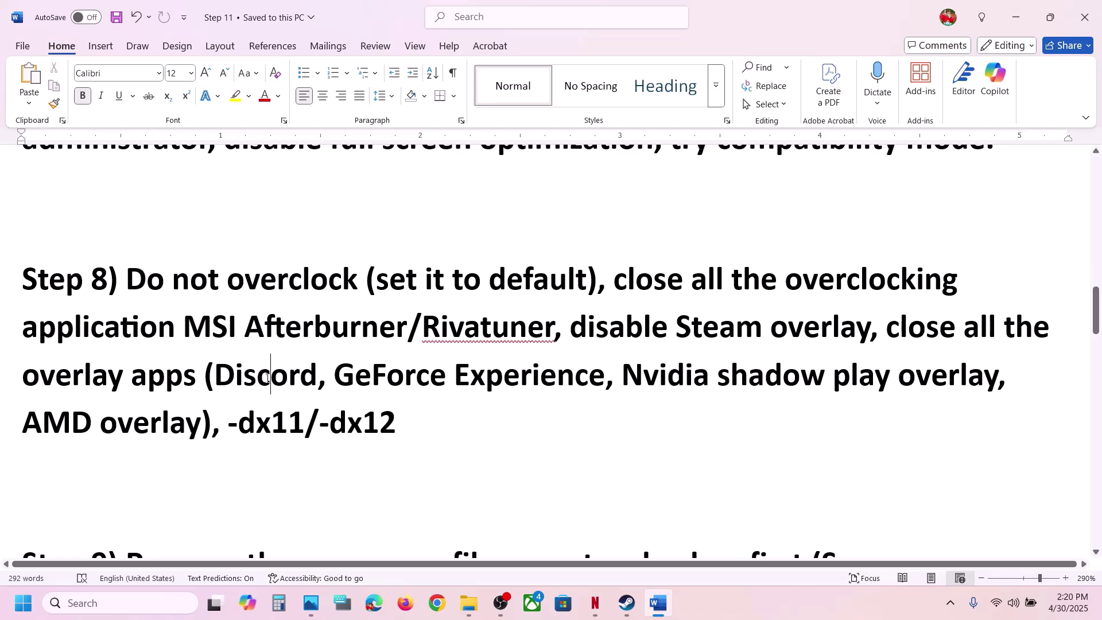
pyautogui.click(129, 610)
pyautogui.write('nvid')
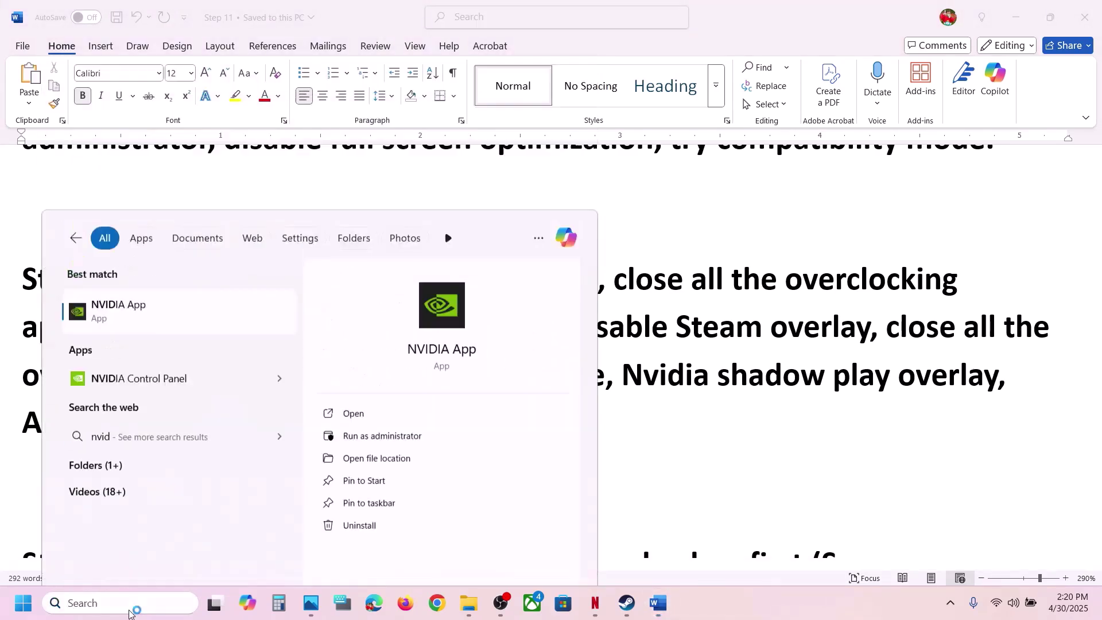
pyautogui.press('Return')
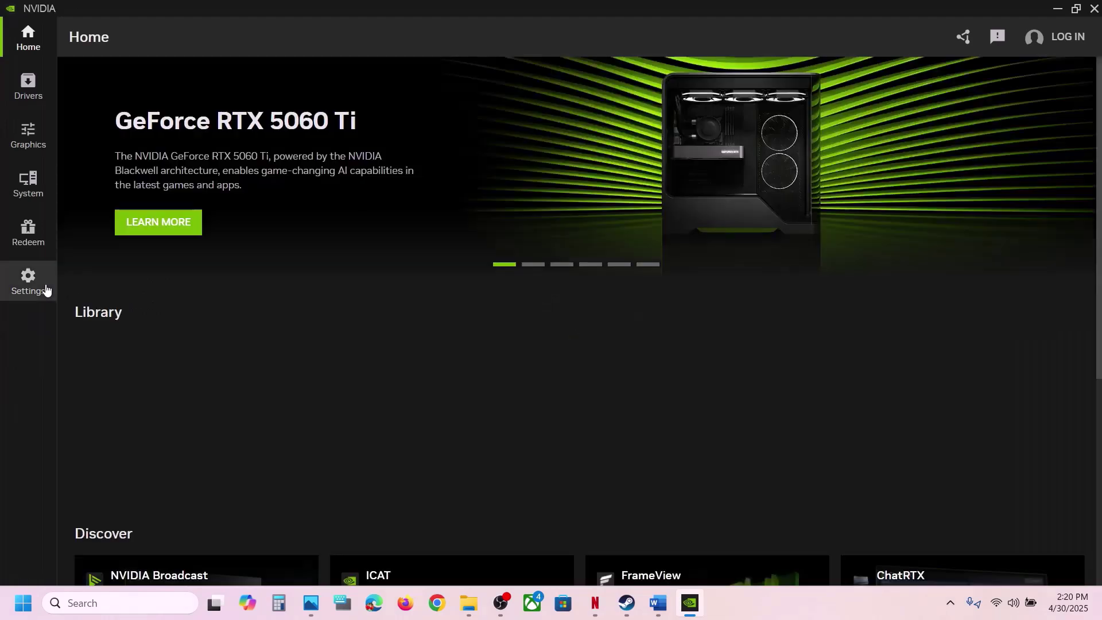
pyautogui.click(46, 288)
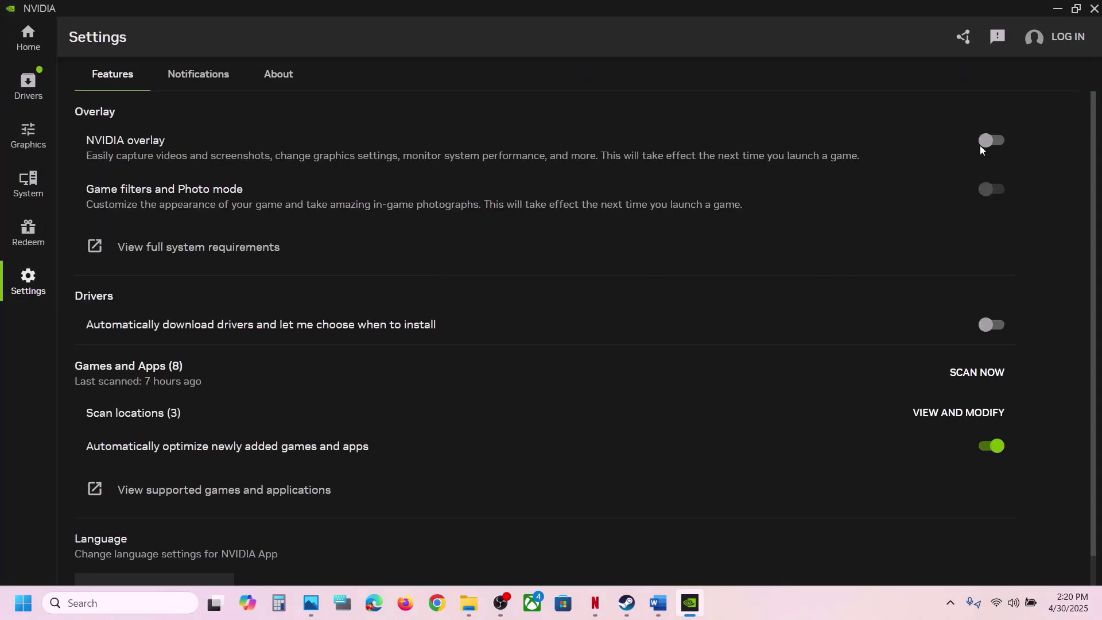
pyautogui.click(1094, 8)
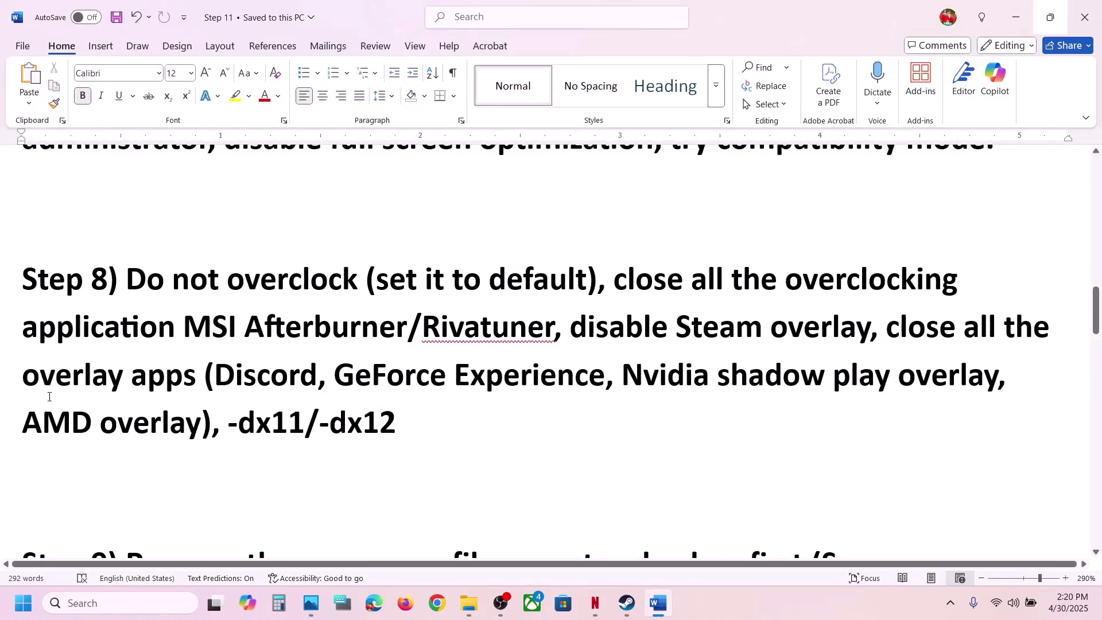
# - Highlight Step 9's backup advice and lost-save-progress warning, then switch to Steam
pyautogui.moveTo(33, 386); pyautogui.dragTo(604, 380)
pyautogui.click(520, 379)
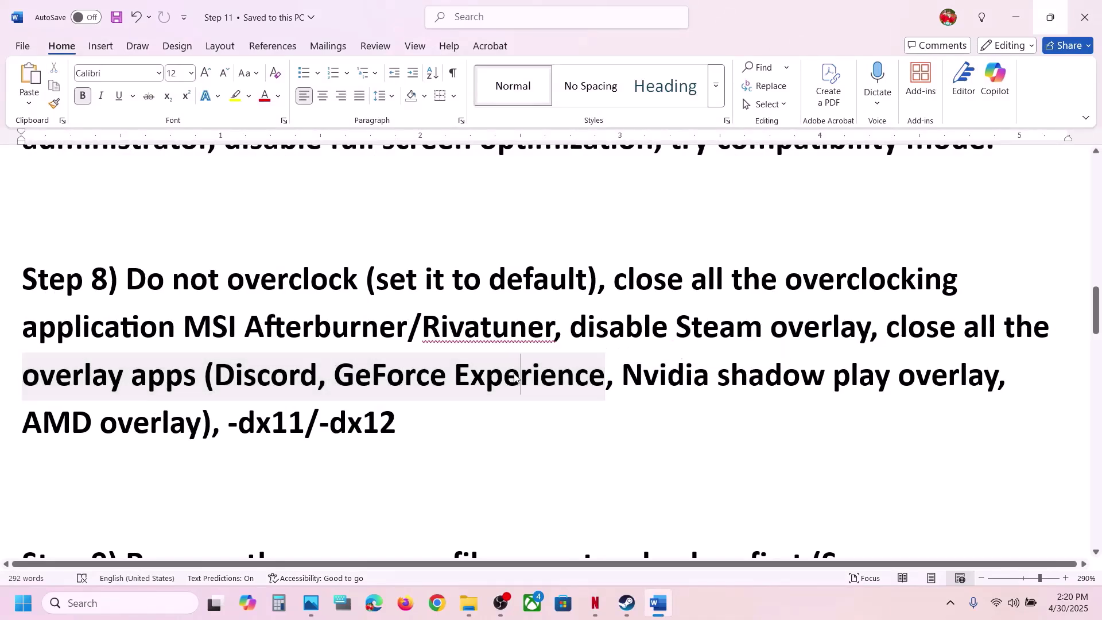
pyautogui.scroll(-2, 515, 373)
pyautogui.scroll(-2, 515, 374)
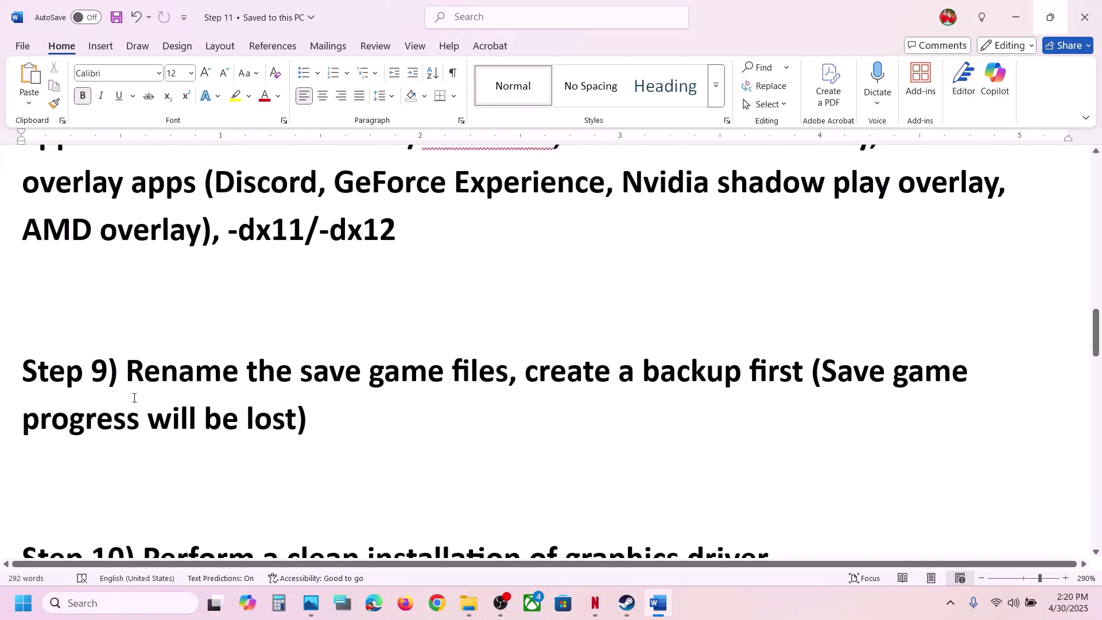
pyautogui.moveTo(134, 397); pyautogui.dragTo(109, 373)
pyautogui.click(480, 373)
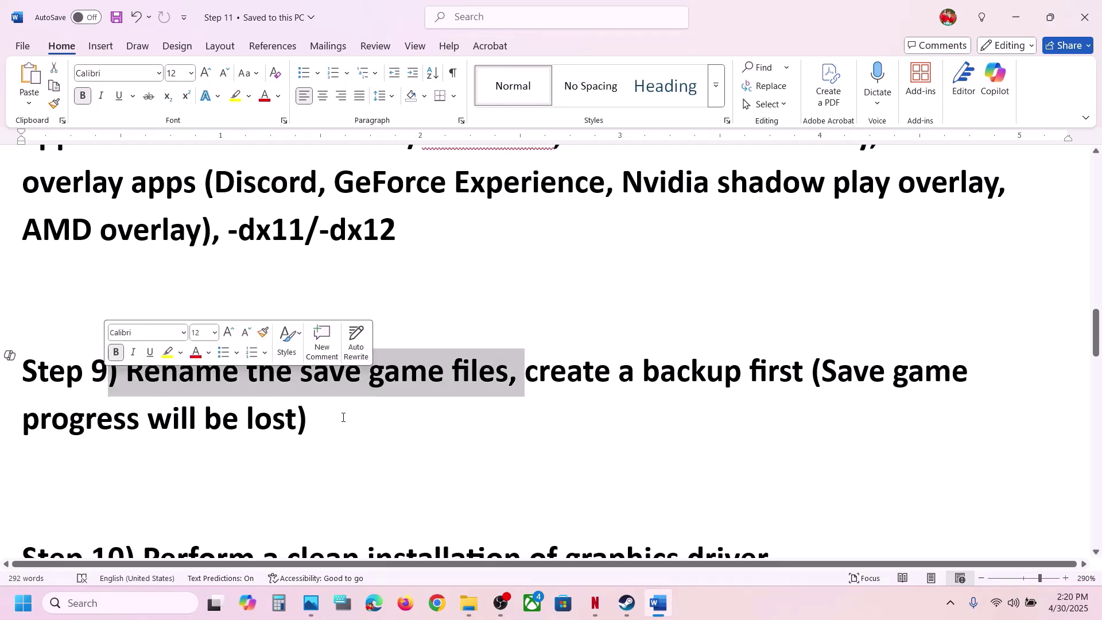
pyautogui.moveTo(822, 368); pyautogui.dragTo(314, 424)
pyautogui.click(313, 424)
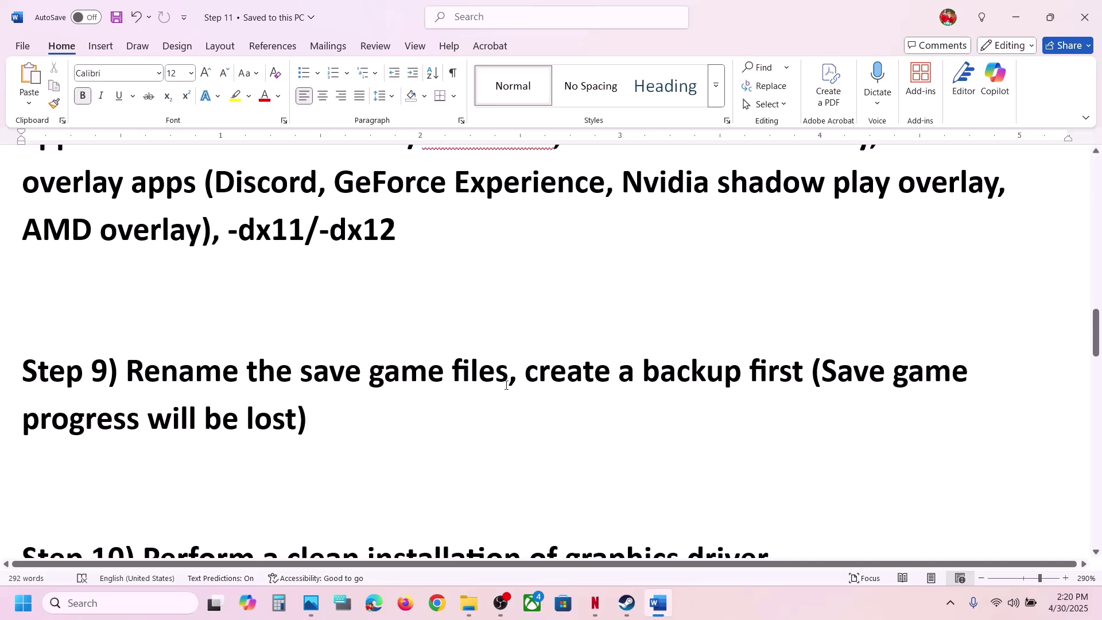
pyautogui.moveTo(537, 377); pyautogui.dragTo(802, 373)
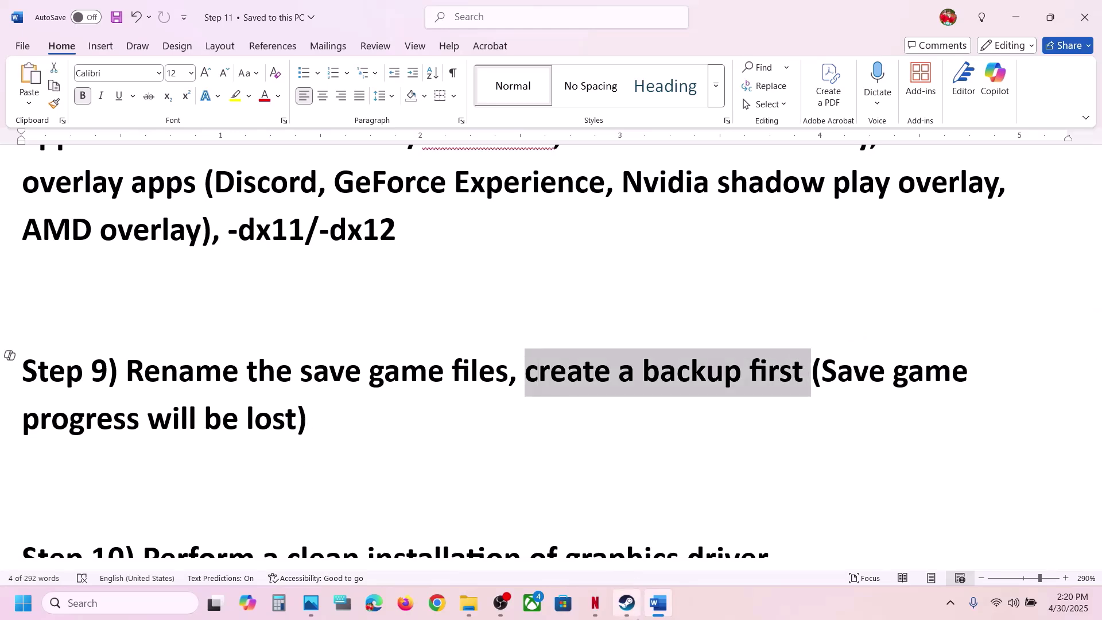
pyautogui.hotkey('alt', 'Tab')
# - Open the install folder from Steam and copy the Client\Saved folder onto the desktop
pyautogui.rightClick(66, 501)
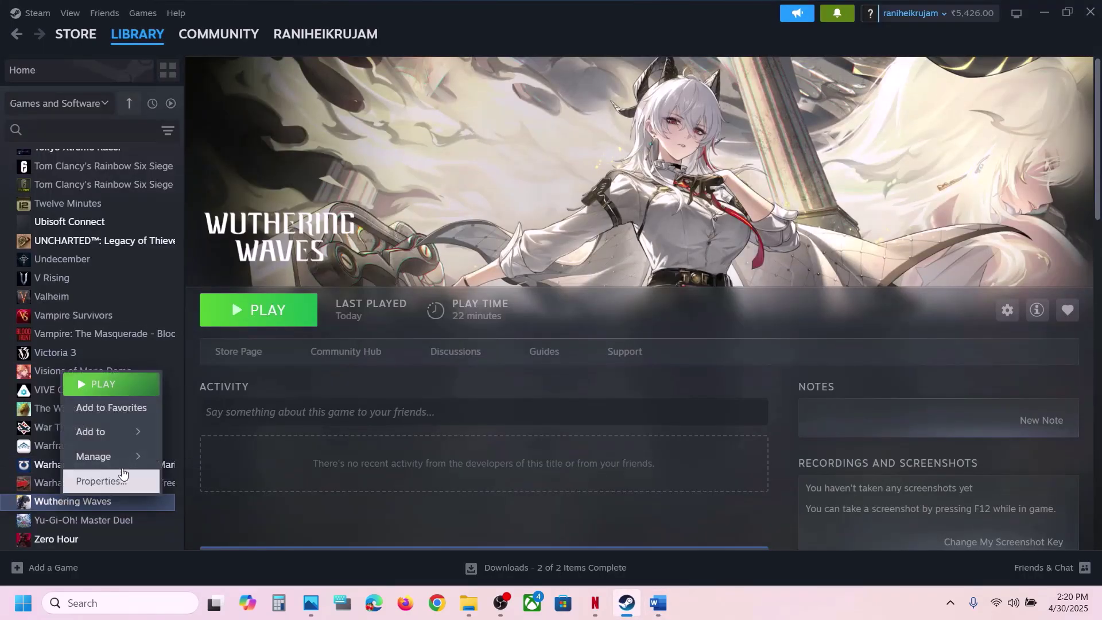
pyautogui.moveTo(134, 463)
pyautogui.click(213, 335)
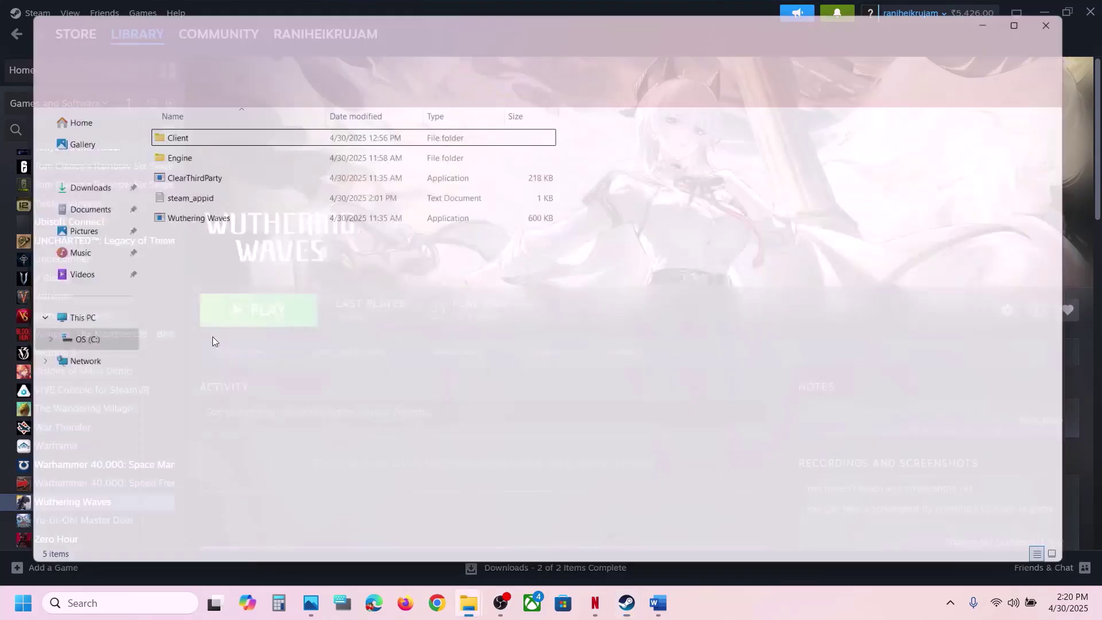
pyautogui.doubleClick(176, 138)
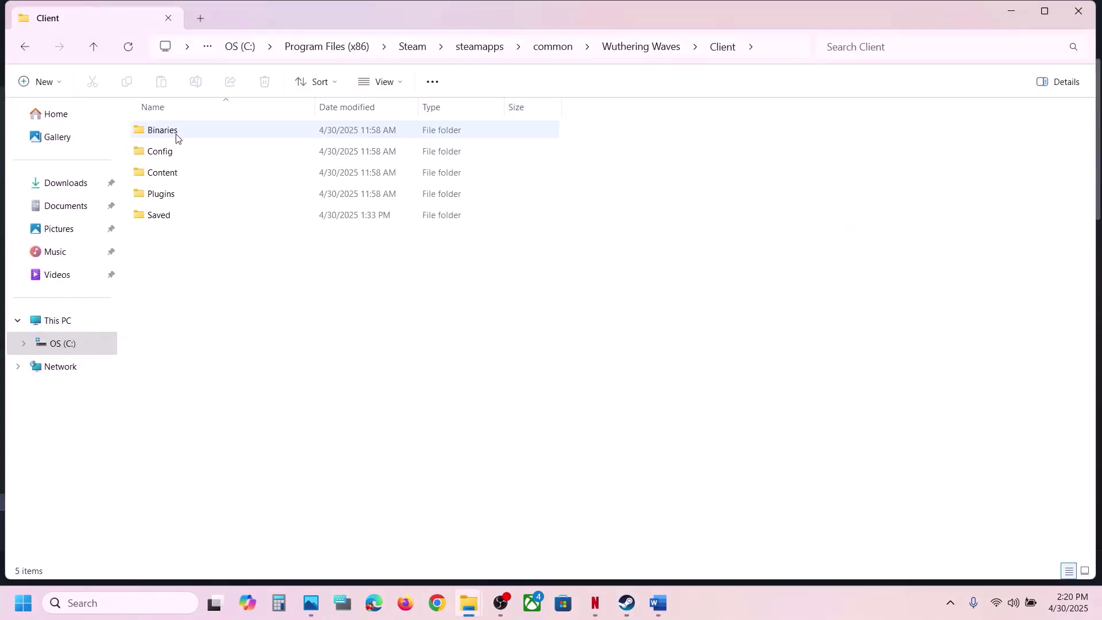
pyautogui.click(188, 221)
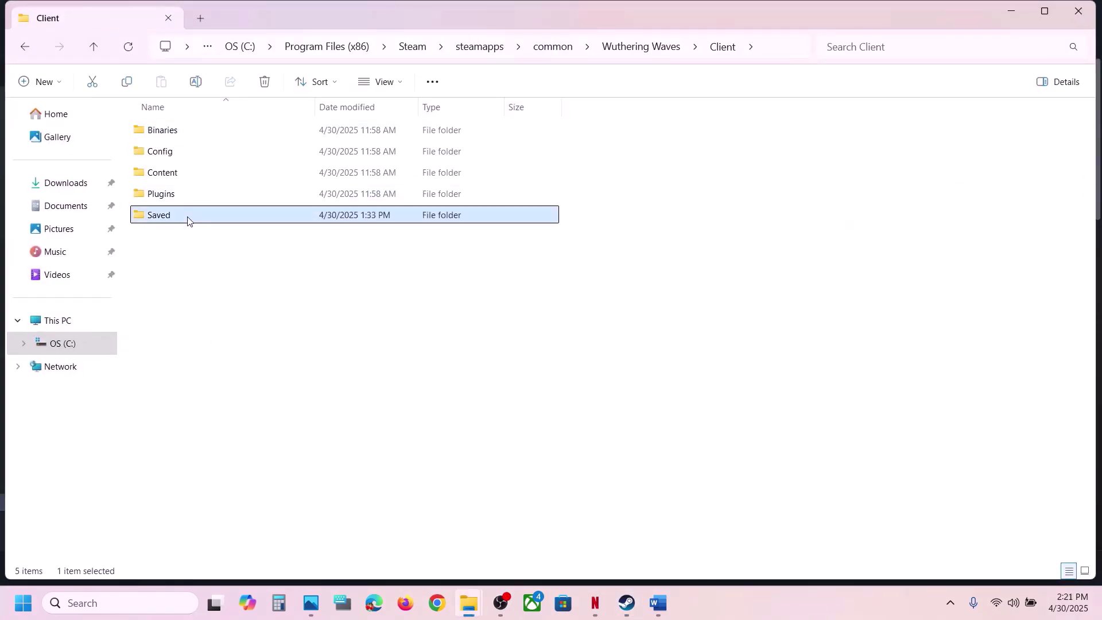
pyautogui.rightClick(188, 220)
pyautogui.click(256, 184)
pyautogui.press('super+d')
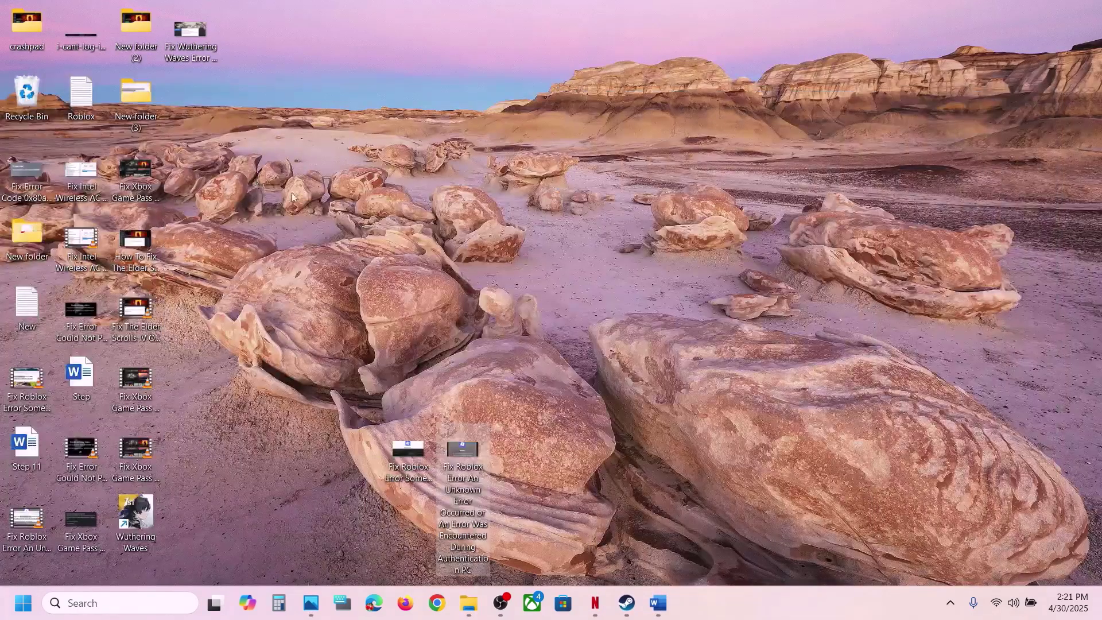
pyautogui.hotkey('ctrl', 'v')
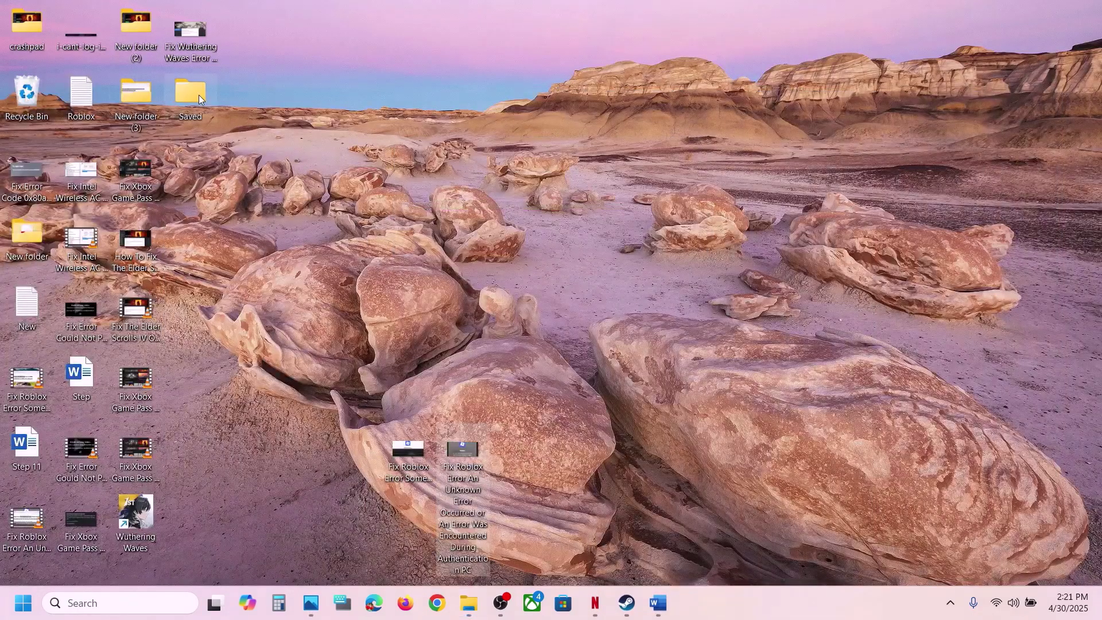
pyautogui.moveTo(198, 95); pyautogui.dragTo(518, 218)
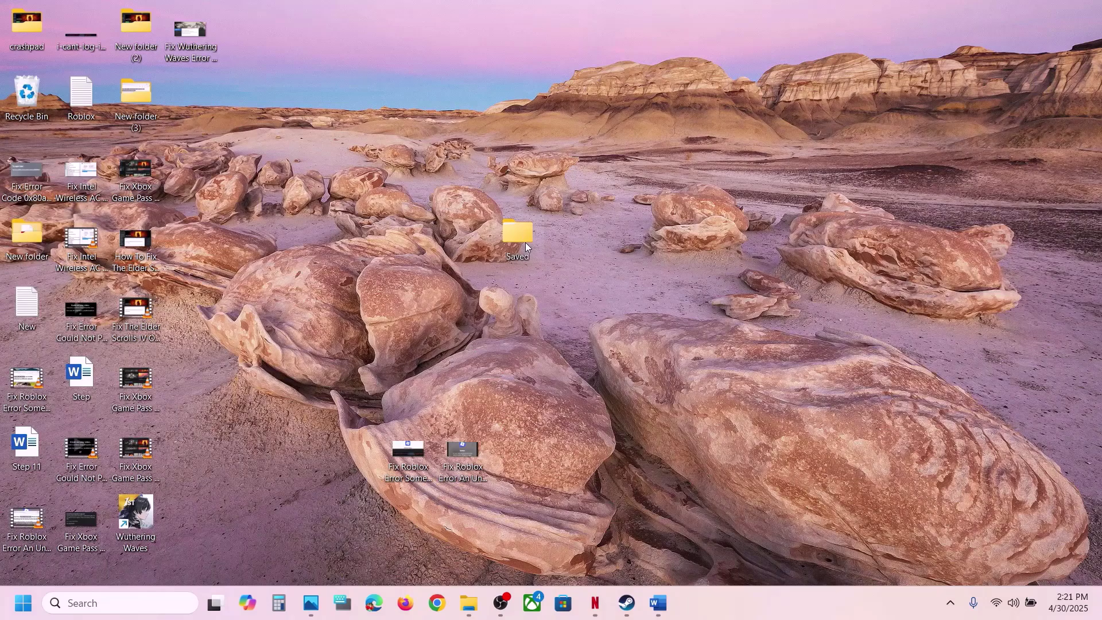
# - Rename the original Saved folder in Client to Saved.old
pyautogui.moveTo(472, 601)
pyautogui.click(546, 529)
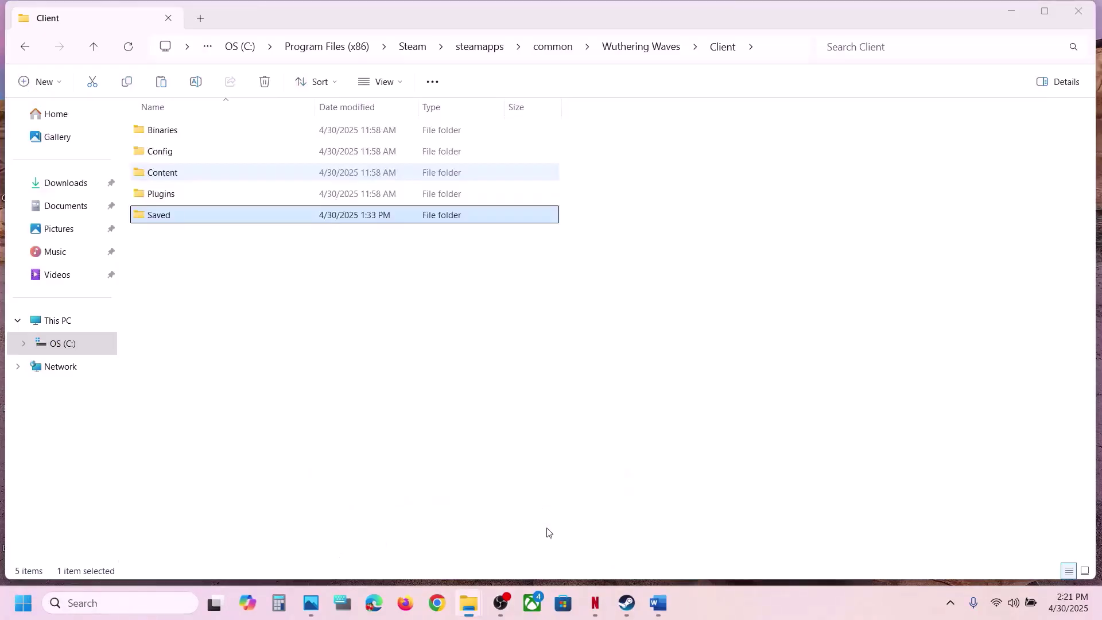
pyautogui.rightClick(184, 217)
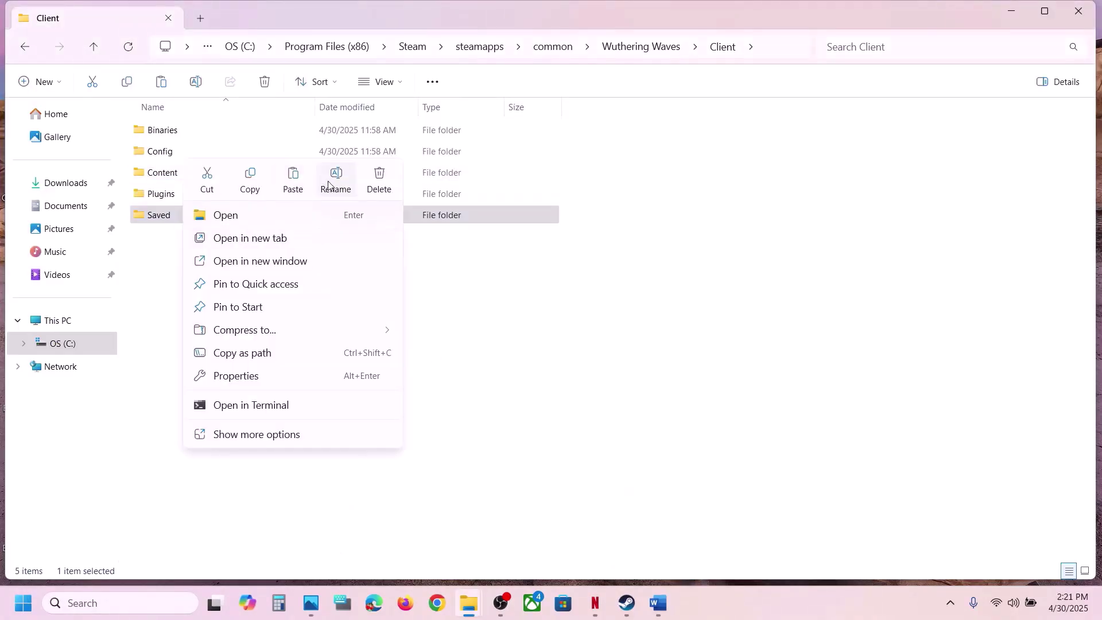
pyautogui.click(335, 180)
pyautogui.click(192, 211)
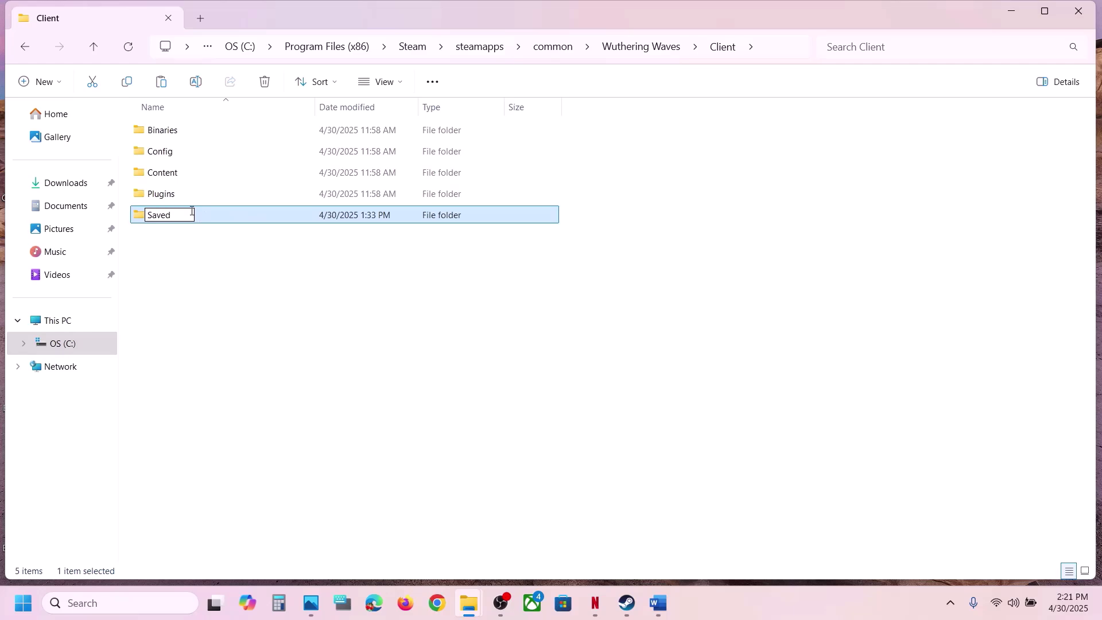
pyautogui.write('.old')
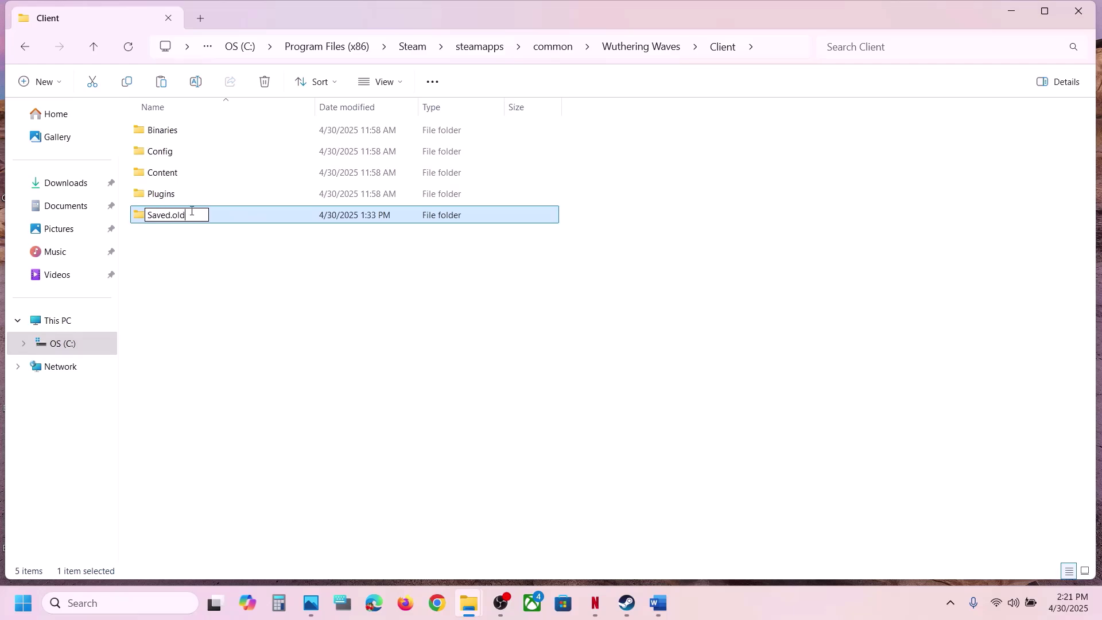